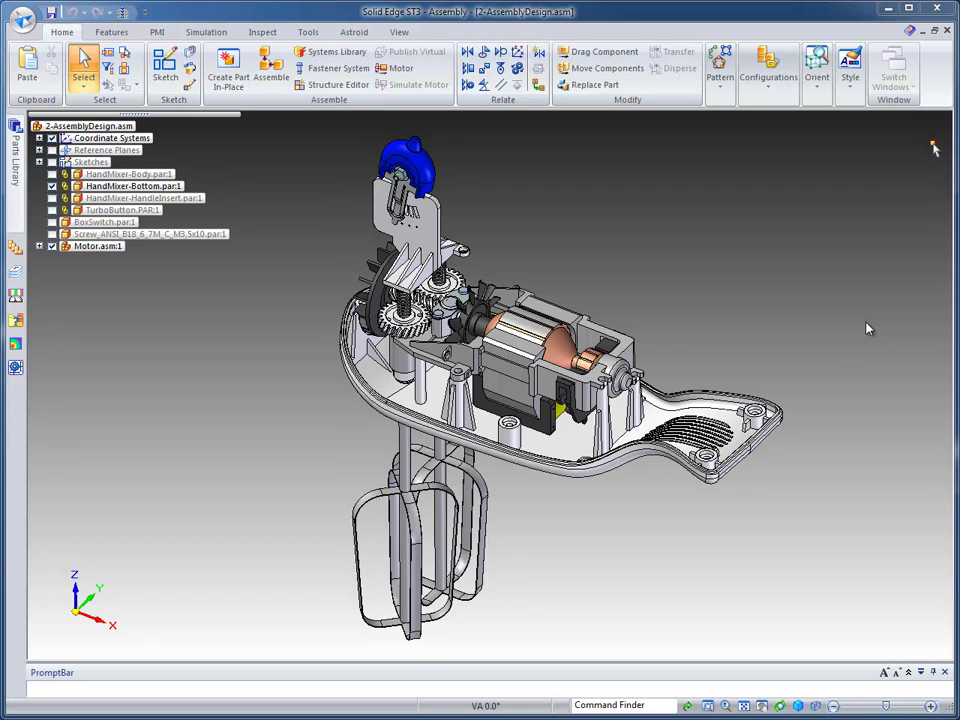
Hide both mixer beaters in the assembly
{"action": "scroll", "coordinate": [769, 356], "scroll_direction": "down", "scroll_amount": 2}
{"action": "middle_click_drag", "start_coordinate": [769, 356], "coordinate": [401, 472]}
{"action": "left_click", "coordinate": [400, 473]}
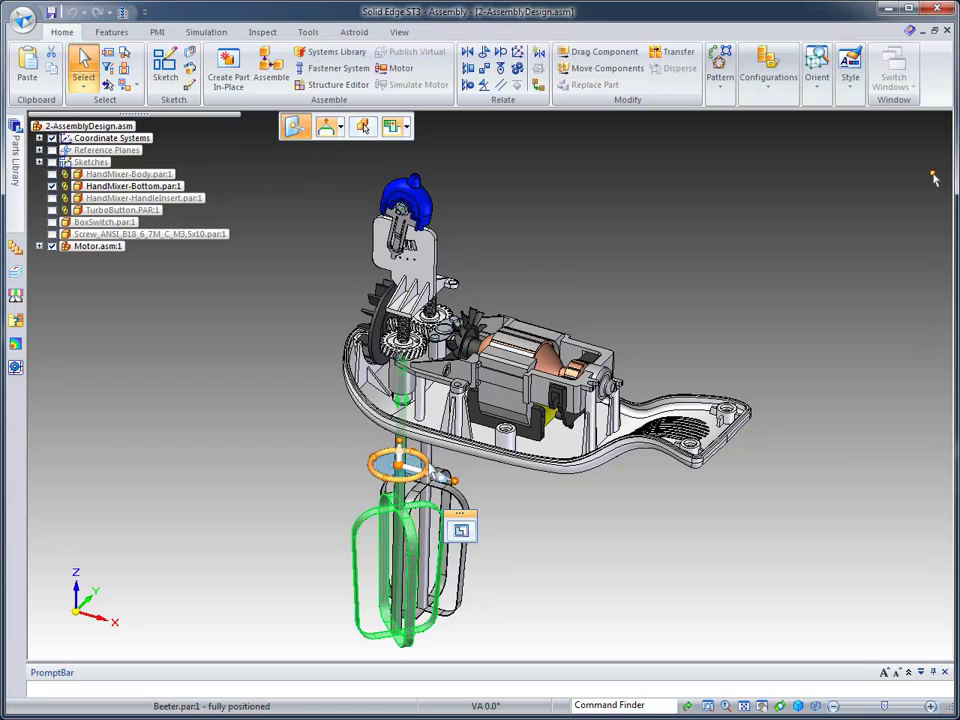
{"action": "left_click", "coordinate": [433, 463], "text": "ctrl"}
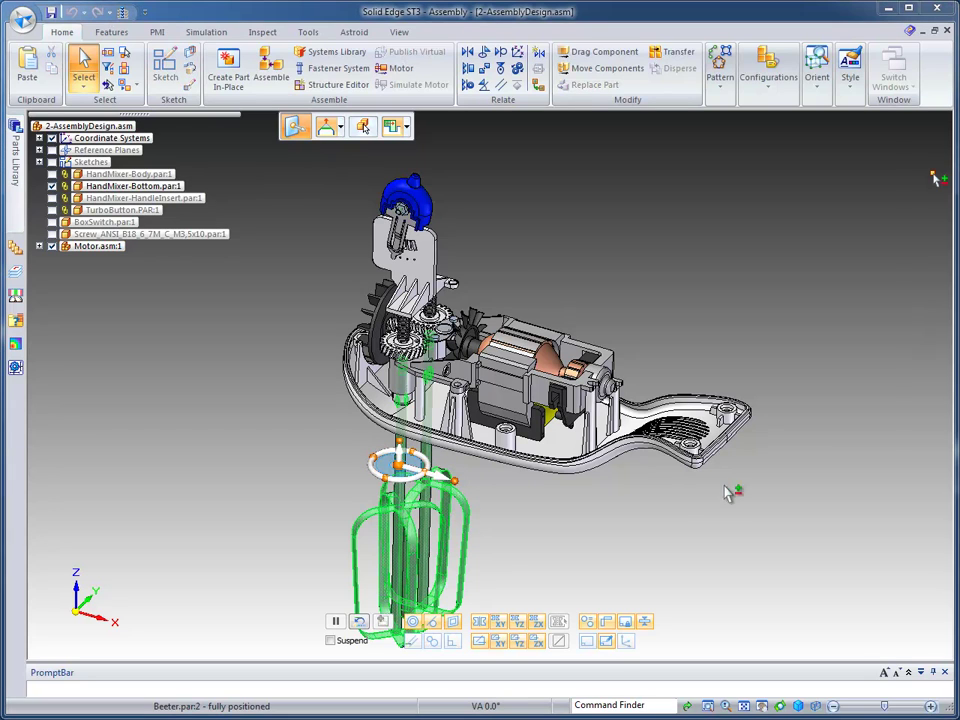
{"action": "right_click", "coordinate": [727, 487]}
{"action": "left_click", "coordinate": [782, 135]}
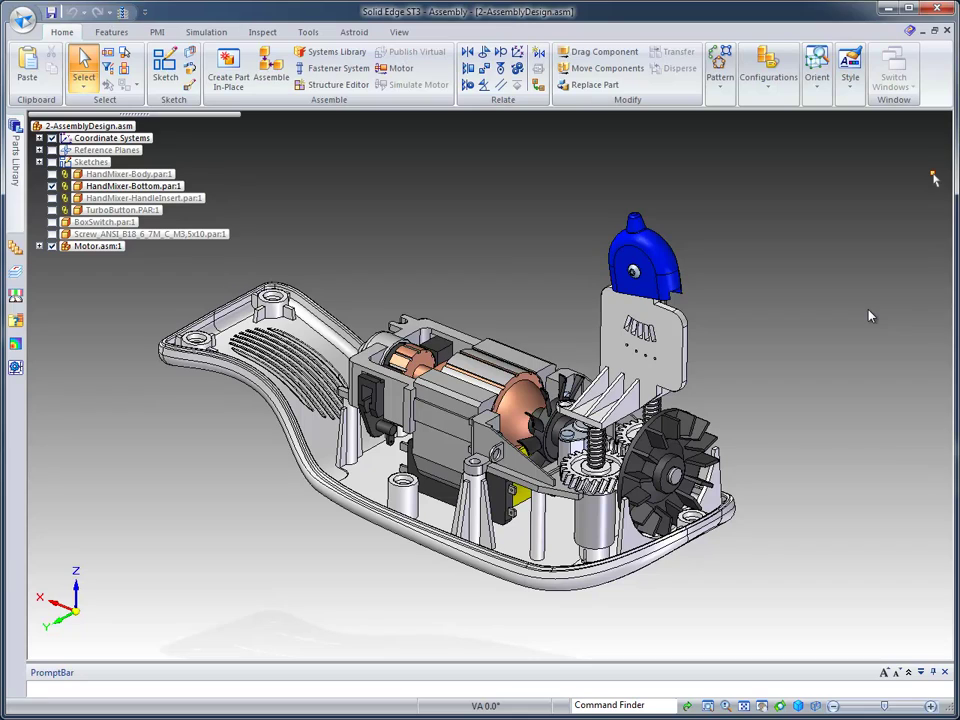
Switch to the wire harness environment and open the CtrlArmFrame part for in-place editing
{"action": "left_click", "coordinate": [309, 33]}
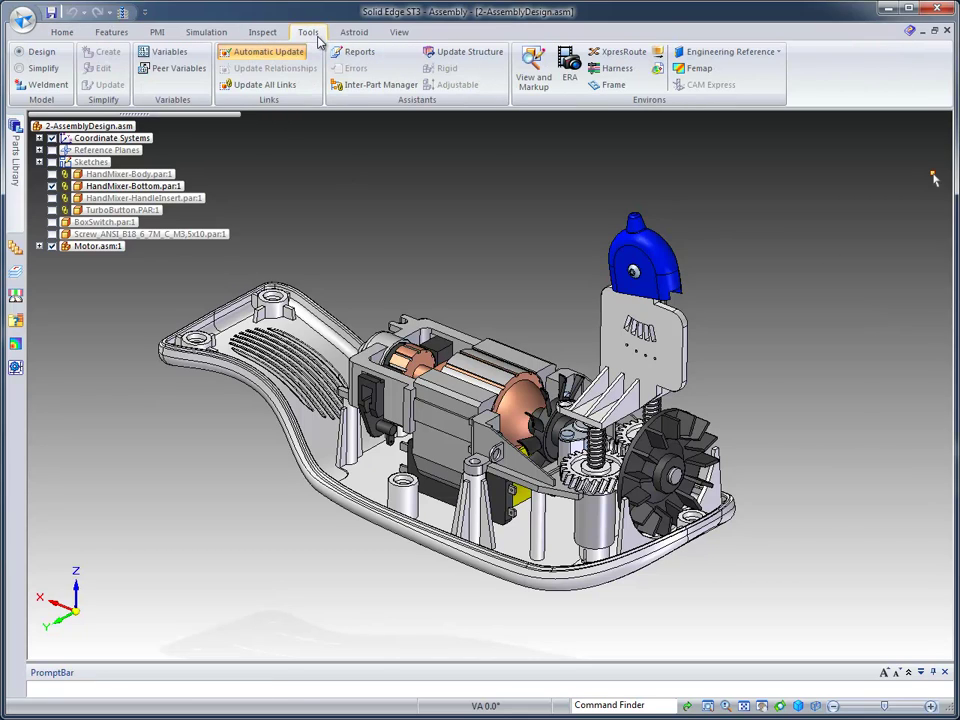
{"action": "left_click", "coordinate": [614, 73]}
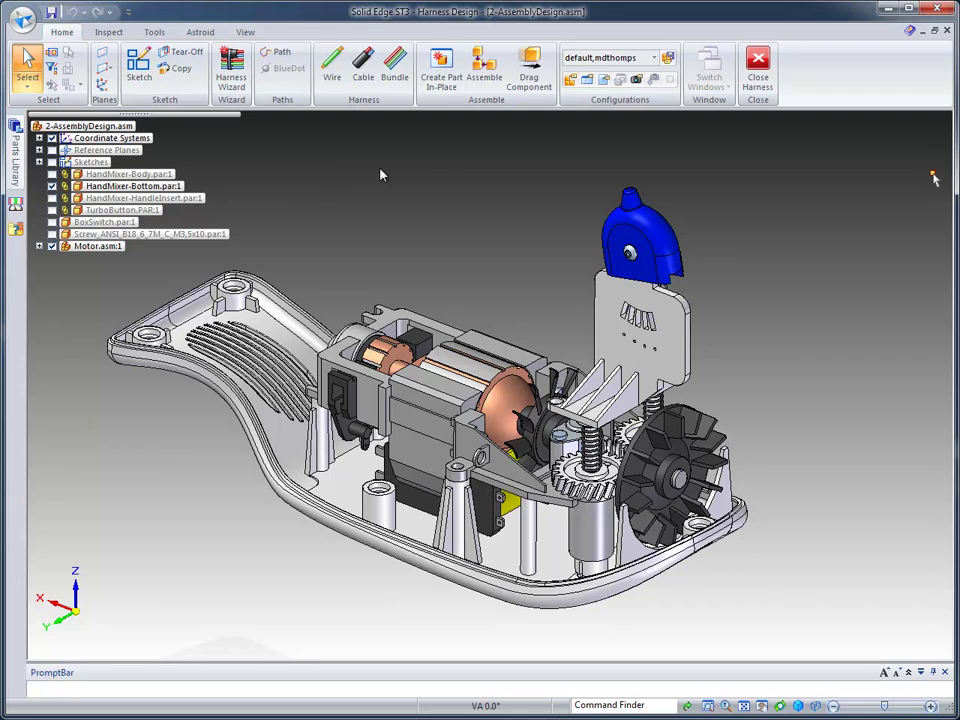
{"action": "left_click", "coordinate": [681, 340]}
{"action": "double_click", "coordinate": [763, 340]}
{"action": "scroll", "coordinate": [818, 222], "scroll_direction": "up", "scroll_amount": 4}
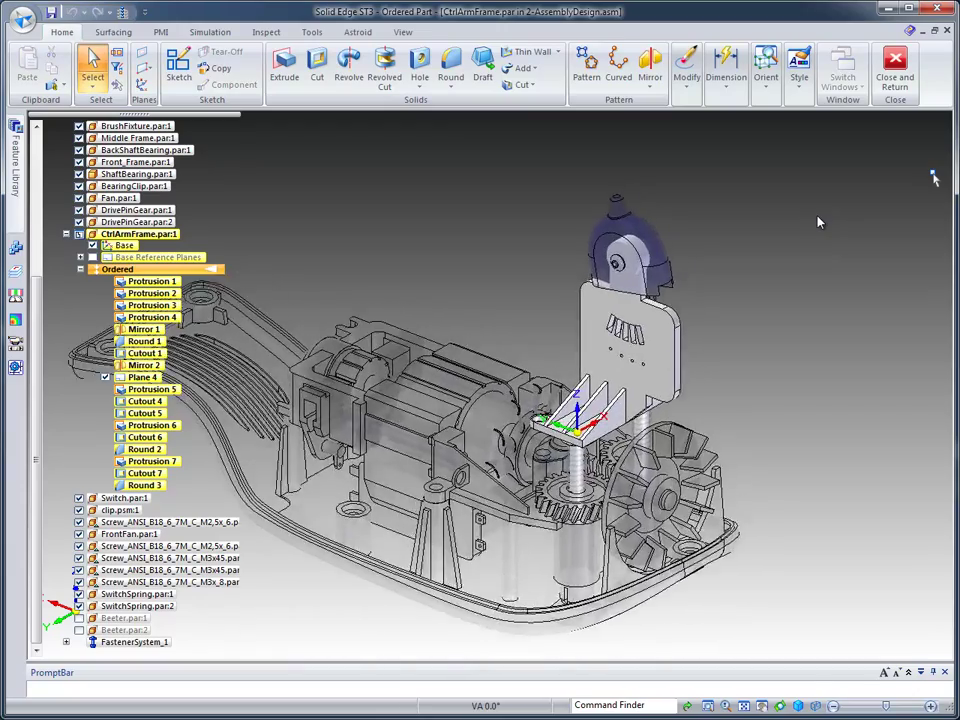
Isolate CtrlArmFrame, examine the terminals assigned to its Controller component, and return to the harness assembly
{"action": "left_click", "coordinate": [124, 14]}
{"action": "left_click", "coordinate": [313, 34]}
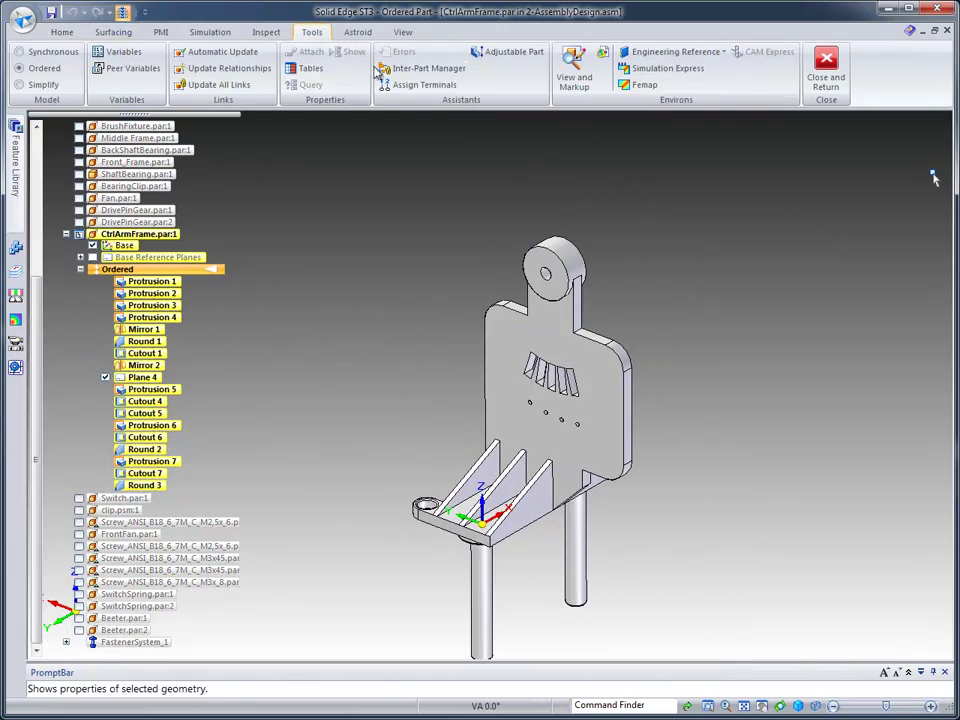
{"action": "left_click", "coordinate": [415, 86]}
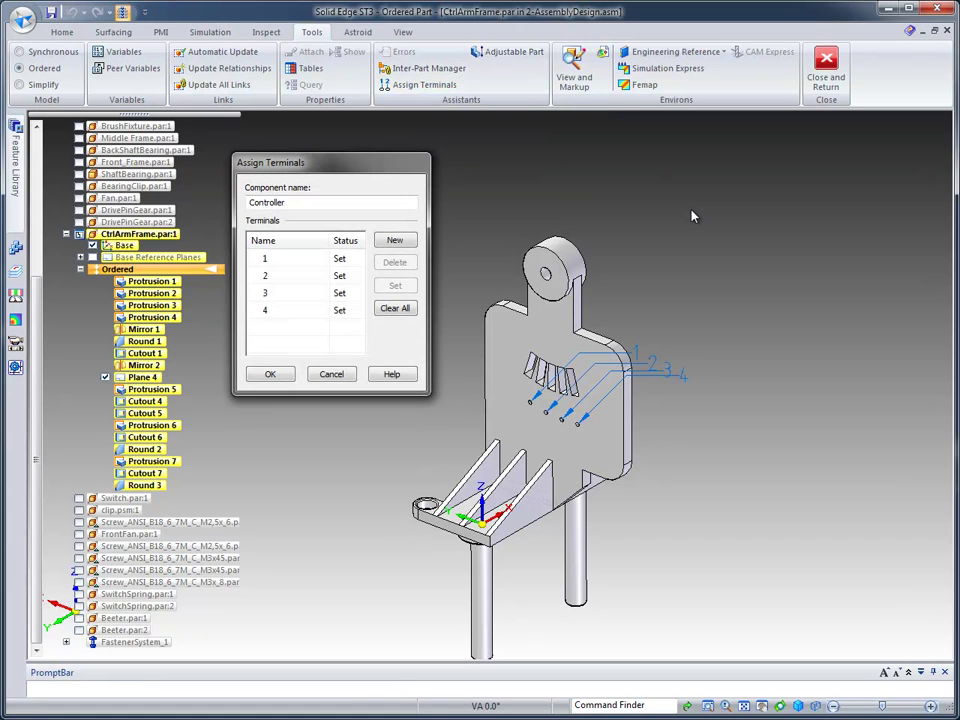
{"action": "middle_click_drag", "start_coordinate": [692, 216], "coordinate": [592, 408]}
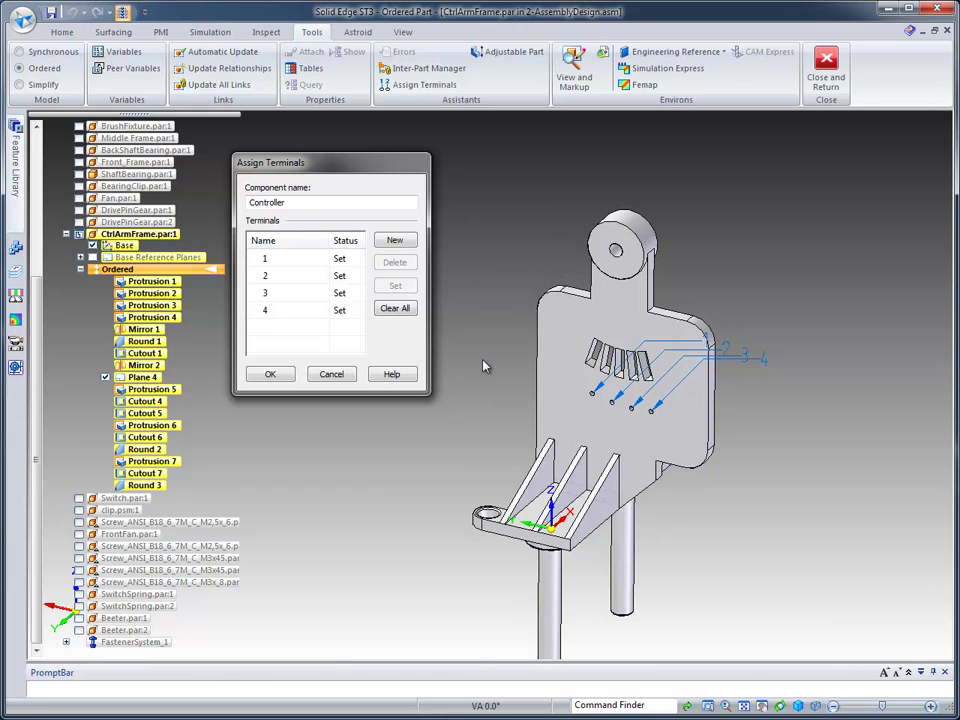
{"action": "left_click", "coordinate": [270, 374]}
{"action": "left_click", "coordinate": [826, 62]}
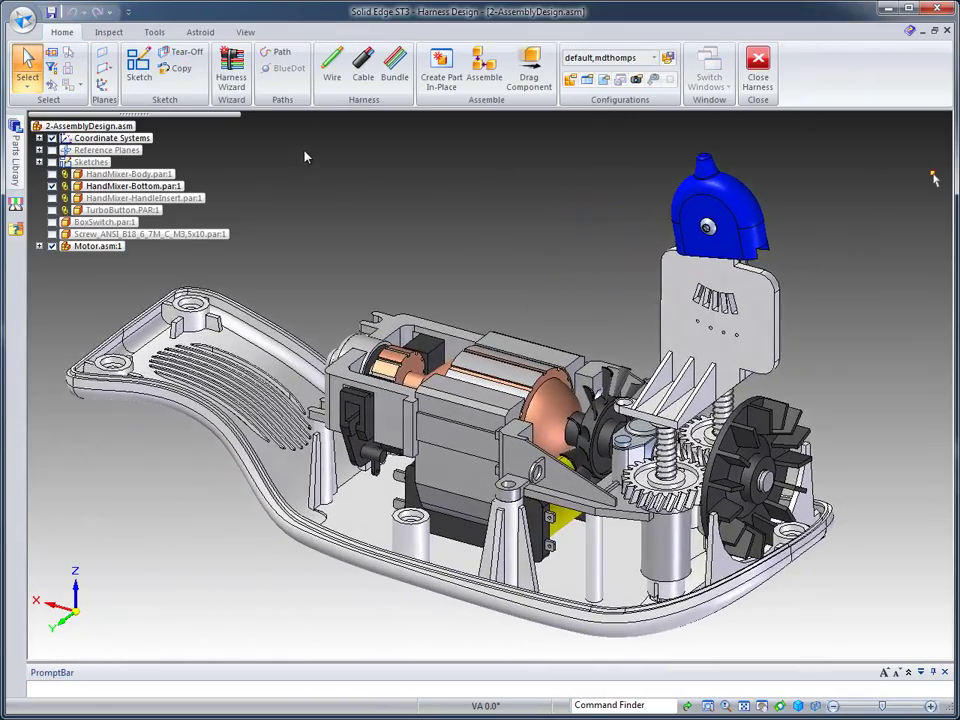
Start the Harness Wizard and set the document format to Sample
{"action": "left_click", "coordinate": [232, 70]}
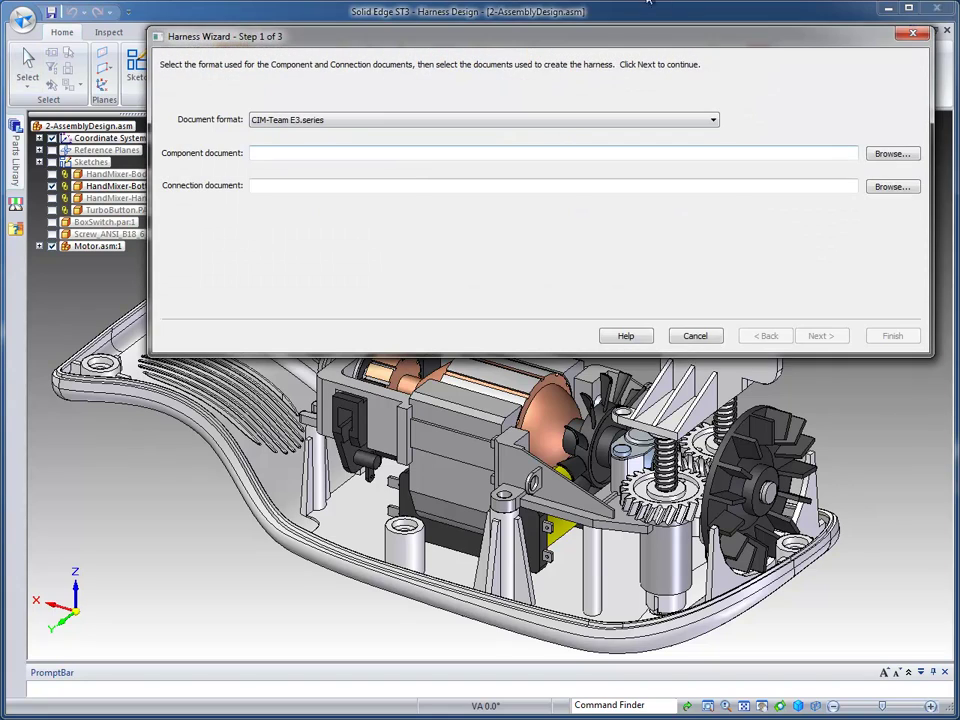
{"action": "left_click_drag", "start_coordinate": [451, 30], "coordinate": [404, 92]}
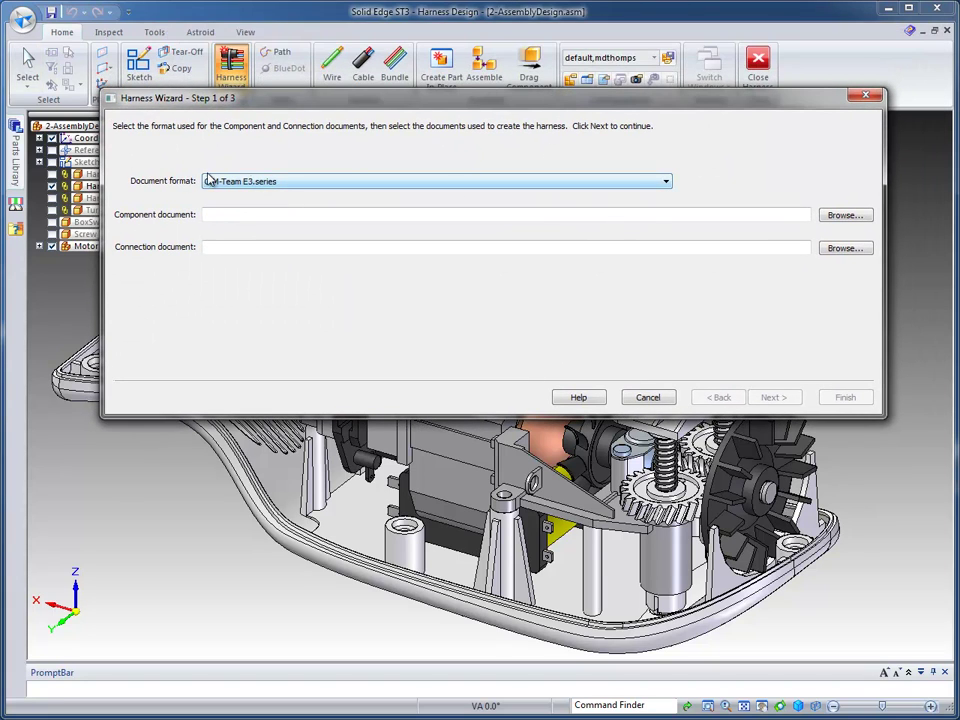
{"action": "left_click", "coordinate": [666, 182]}
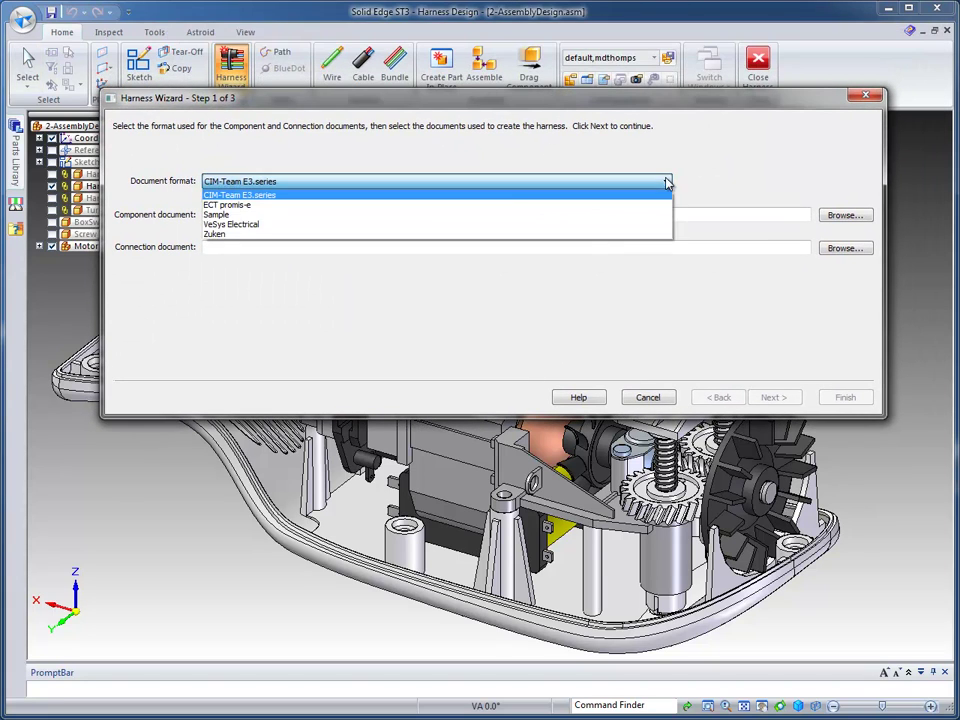
{"action": "left_click", "coordinate": [223, 214]}
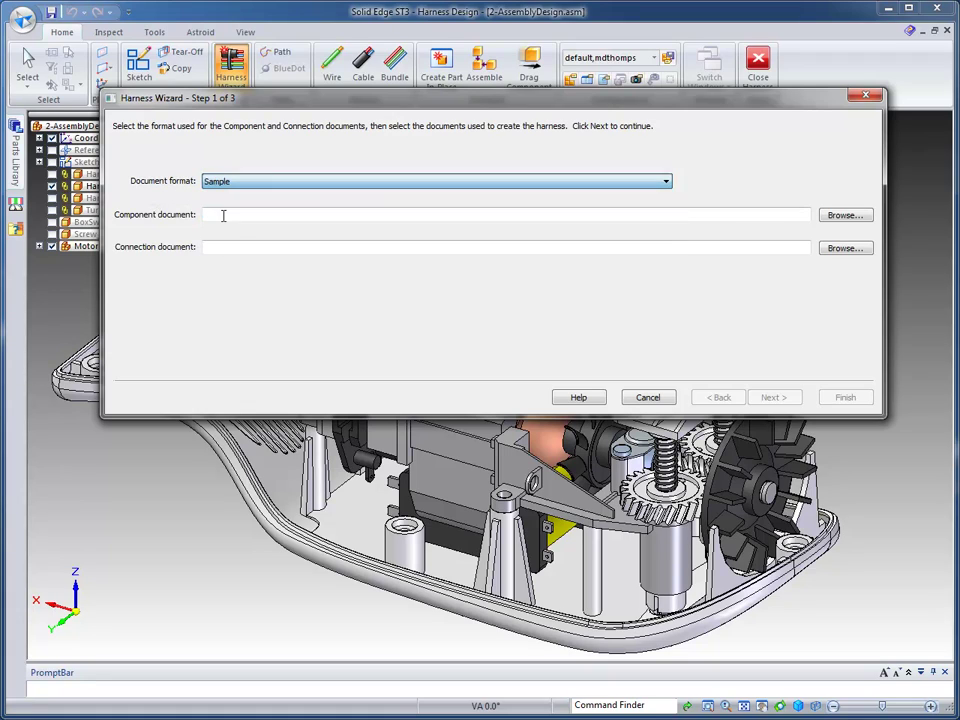
Load HandMixer.cmp from the Working folder as the harness component document
{"action": "left_click", "coordinate": [523, 218]}
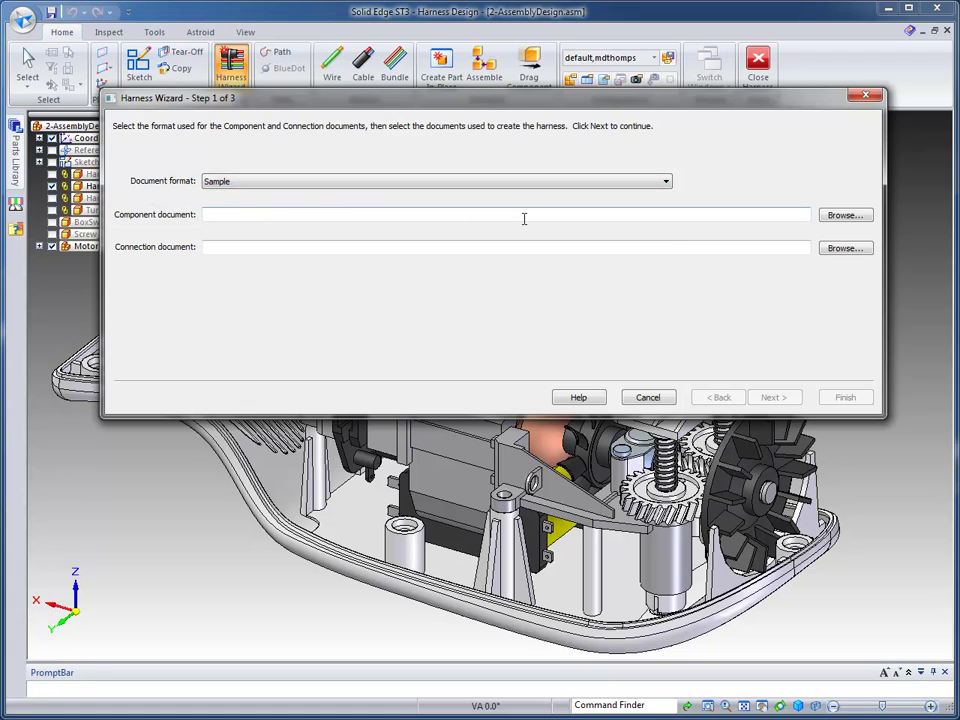
{"action": "left_click", "coordinate": [840, 220]}
{"action": "left_click", "coordinate": [640, 232]}
{"action": "left_click", "coordinate": [288, 233]}
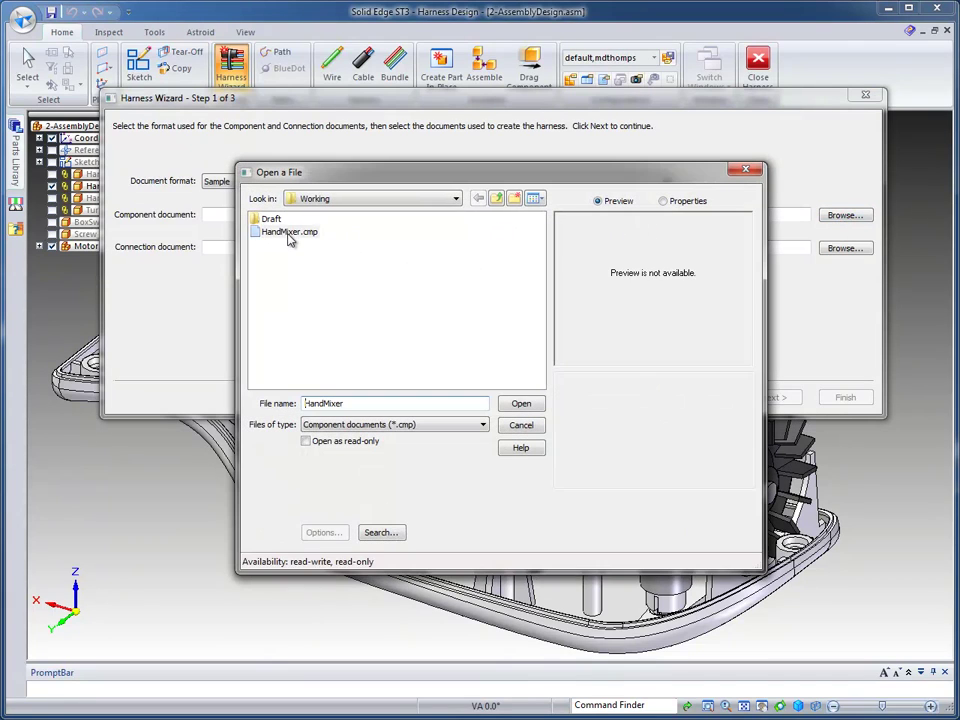
{"action": "left_click", "coordinate": [289, 233]}
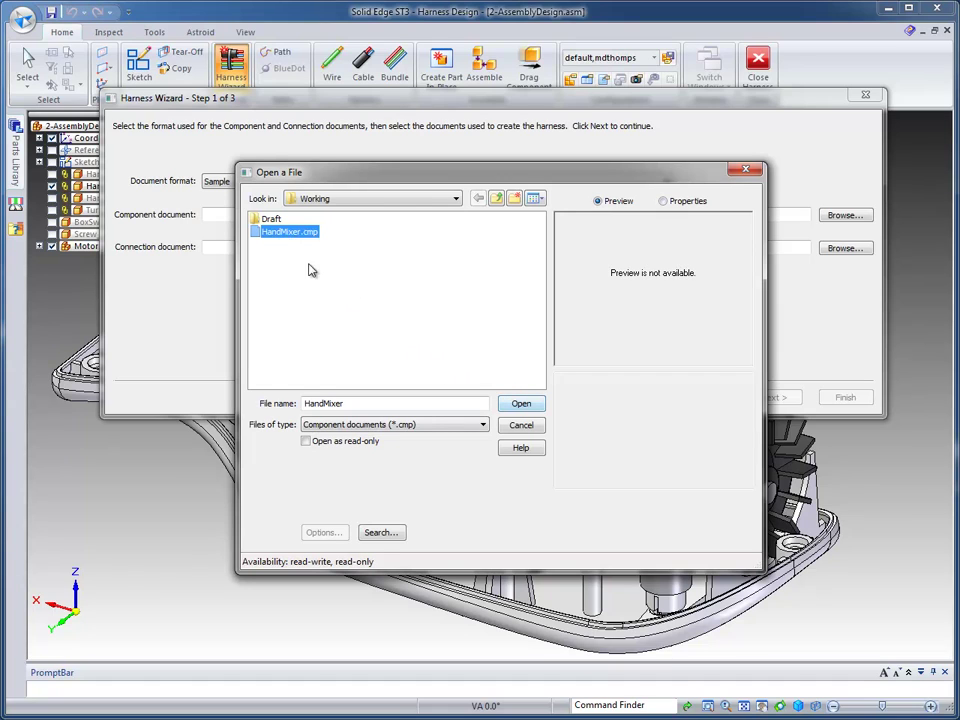
{"action": "left_click", "coordinate": [521, 403]}
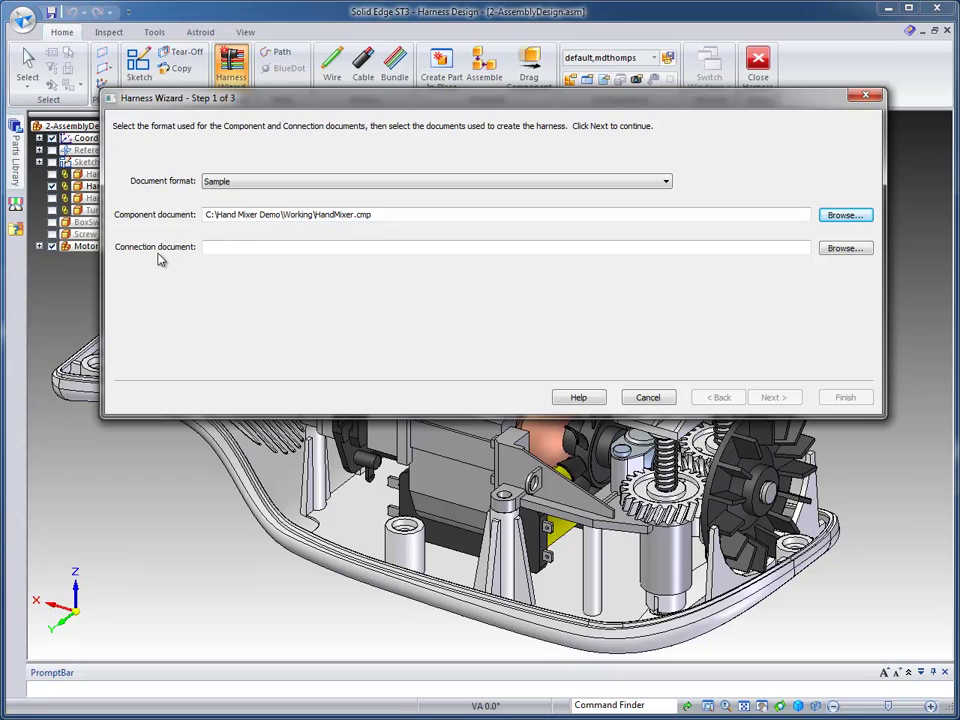
Load HandMixer.con as the connection document and continue to the component assignments
{"action": "left_click", "coordinate": [845, 248]}
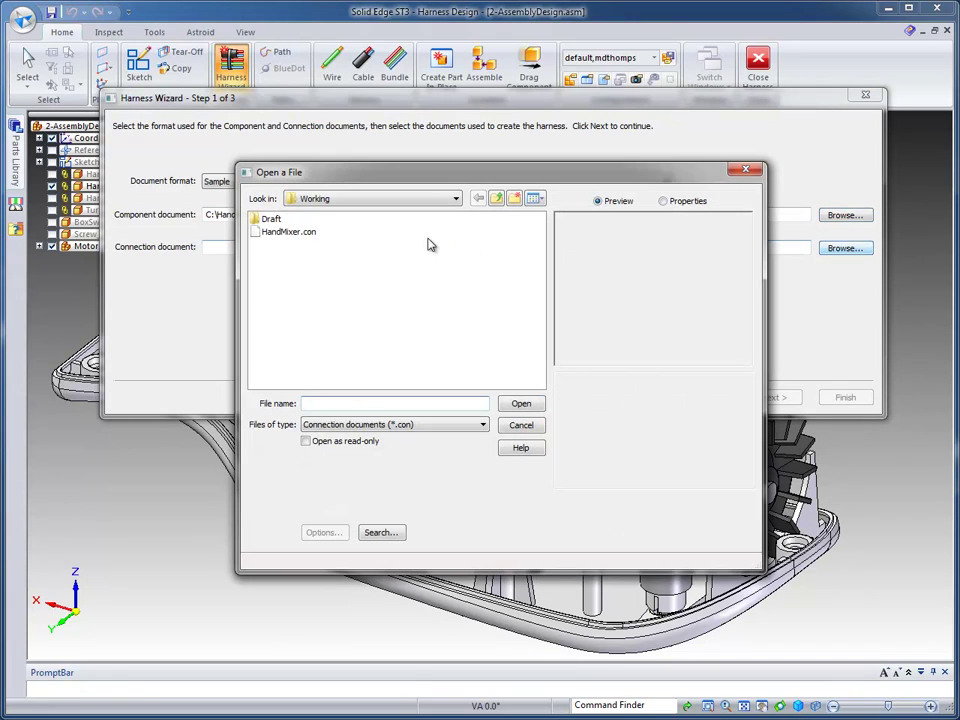
{"action": "left_click", "coordinate": [287, 232]}
{"action": "left_click", "coordinate": [521, 403]}
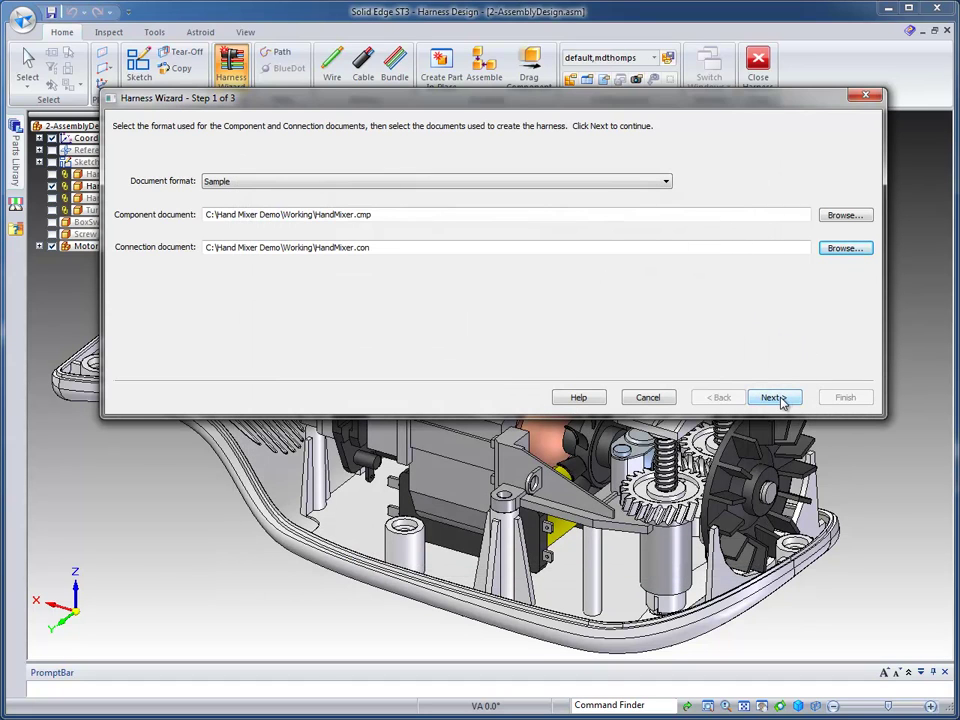
{"action": "left_click", "coordinate": [775, 398]}
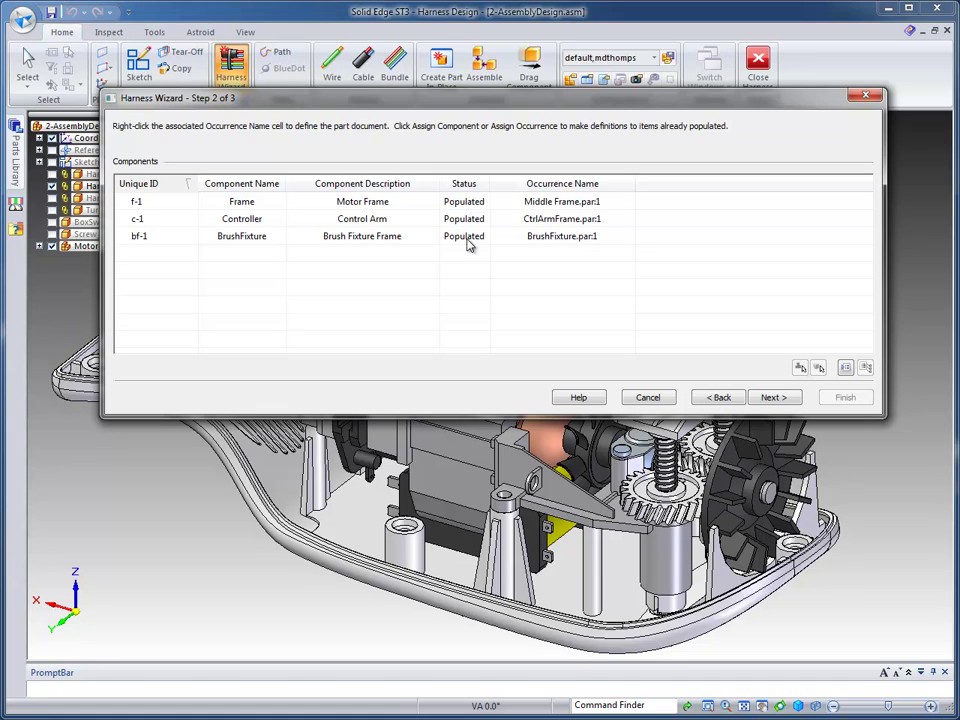
Accept the component assignments, keep the connection options of 1 point per wire and 20% strip back length, and create the harness
{"action": "left_click_drag", "start_coordinate": [510, 100], "coordinate": [534, 37]}
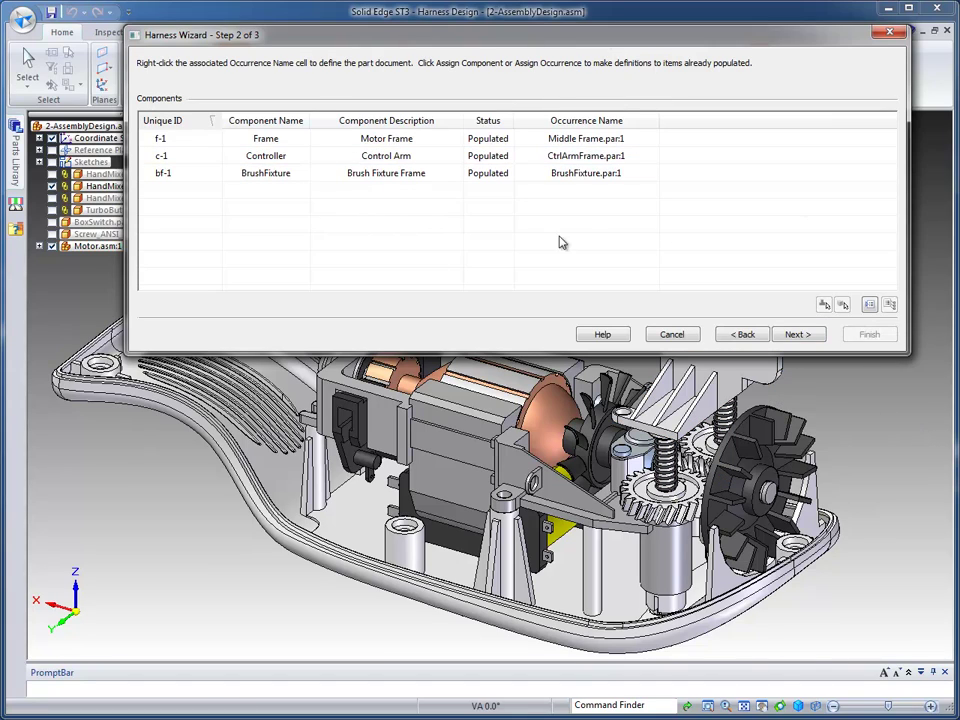
{"action": "left_click", "coordinate": [797, 336]}
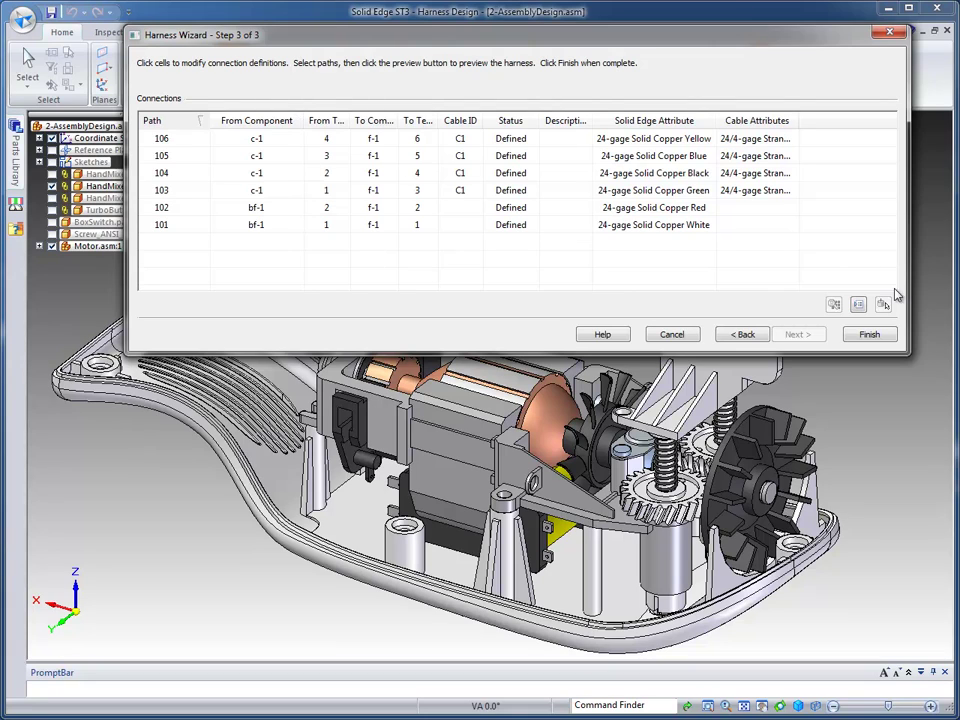
{"action": "left_click", "coordinate": [858, 304]}
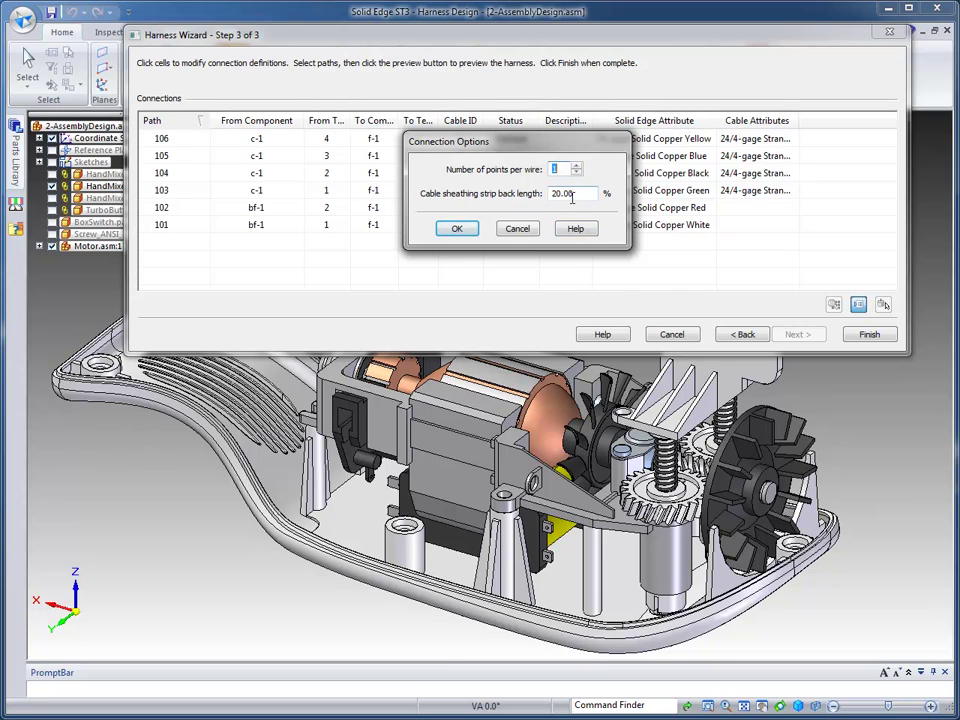
{"action": "left_click", "coordinate": [460, 228]}
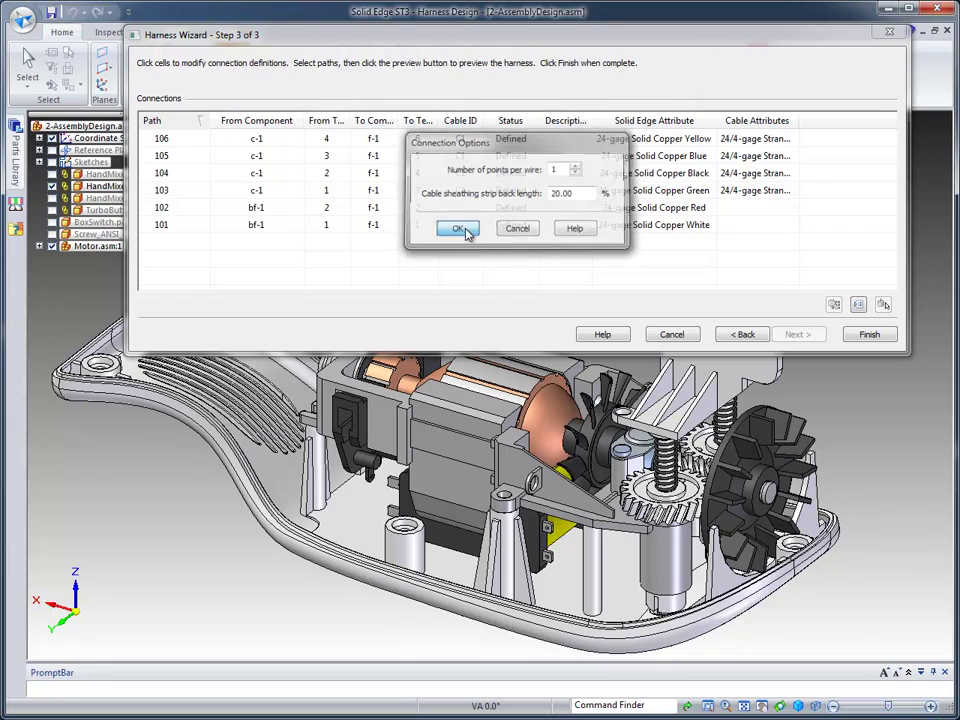
{"action": "left_click", "coordinate": [869, 335]}
Edit BlueDot_1 at the control arm frame and move it clear of the ribs to about X -65, Y 17.6, Z 74 mm
{"action": "middle_click_drag", "start_coordinate": [730, 355], "coordinate": [632, 220]}
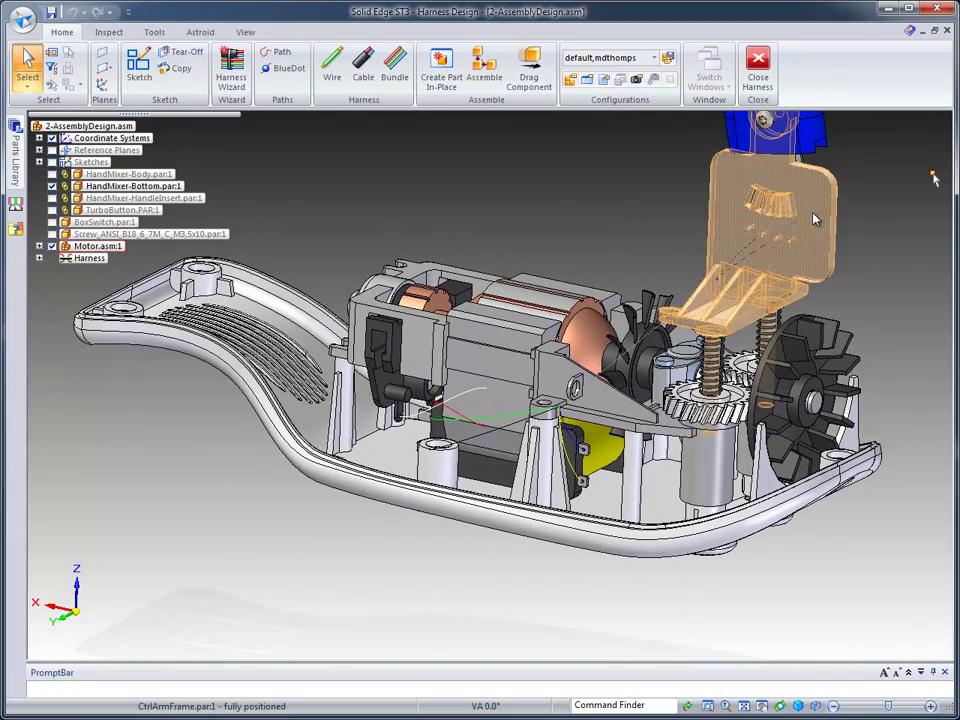
{"action": "middle_click_drag", "start_coordinate": [808, 244], "coordinate": [491, 446]}
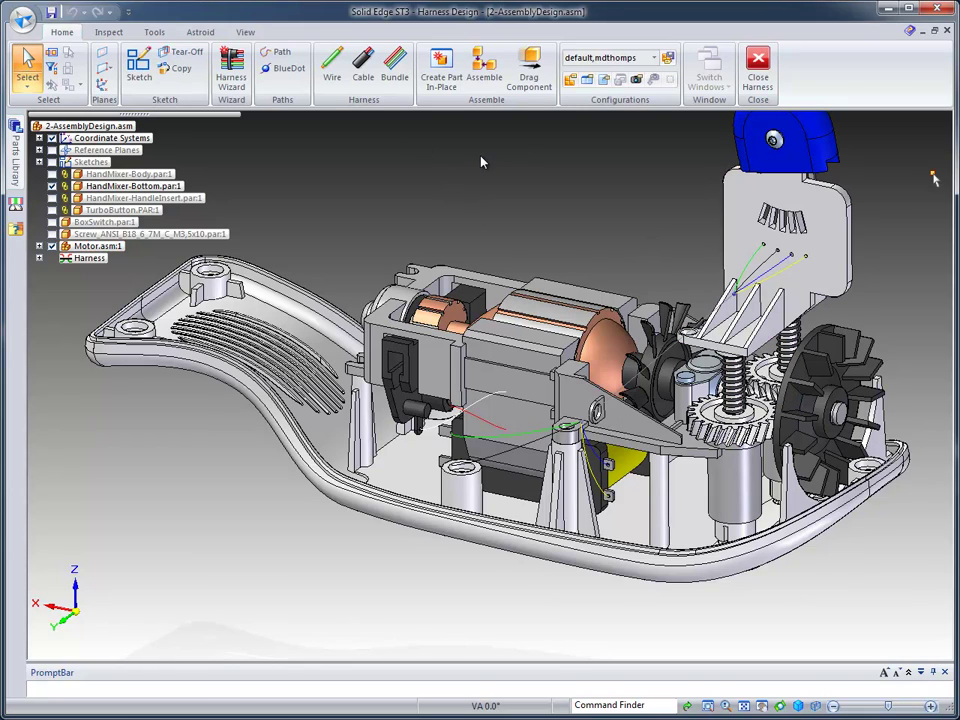
{"action": "scroll", "coordinate": [481, 162], "scroll_direction": "up", "scroll_amount": 3}
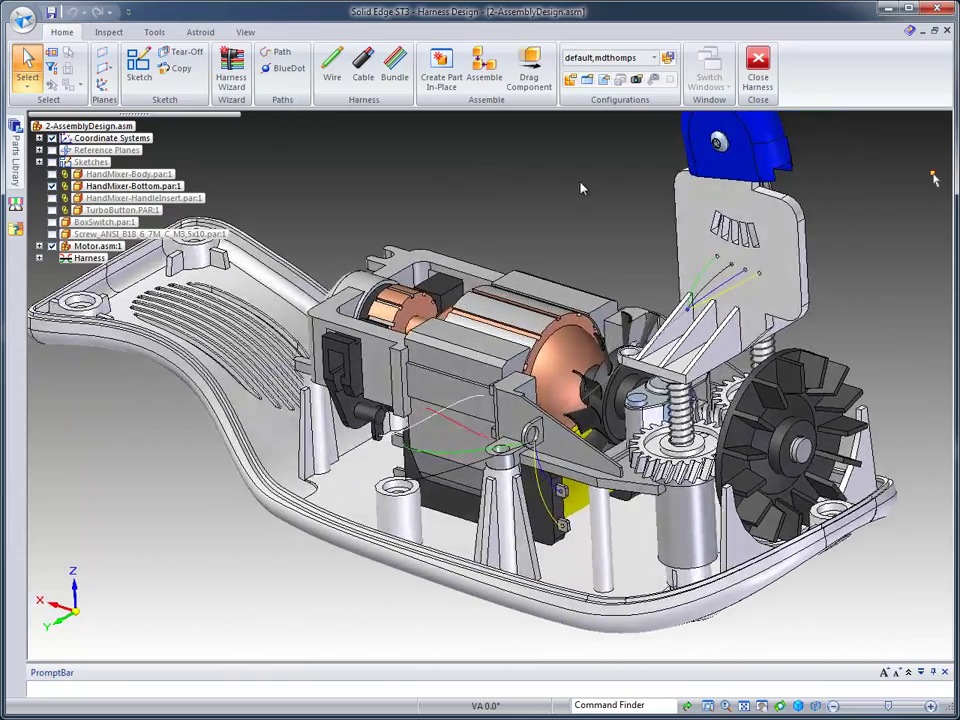
{"action": "middle_click_drag", "start_coordinate": [581, 188], "coordinate": [507, 169]}
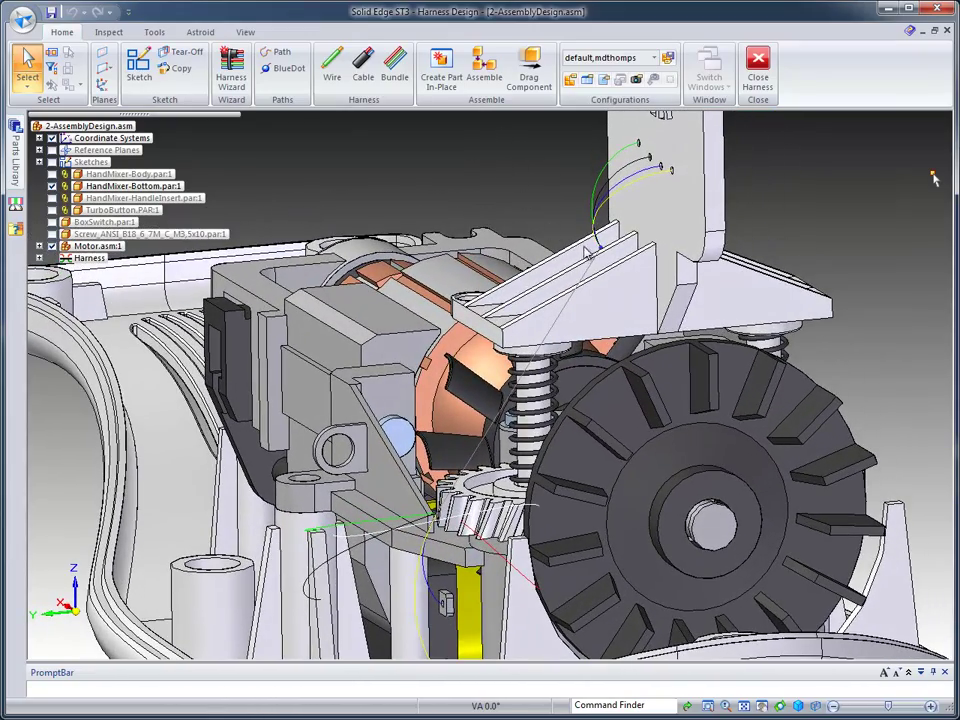
{"action": "right_click", "coordinate": [603, 257]}
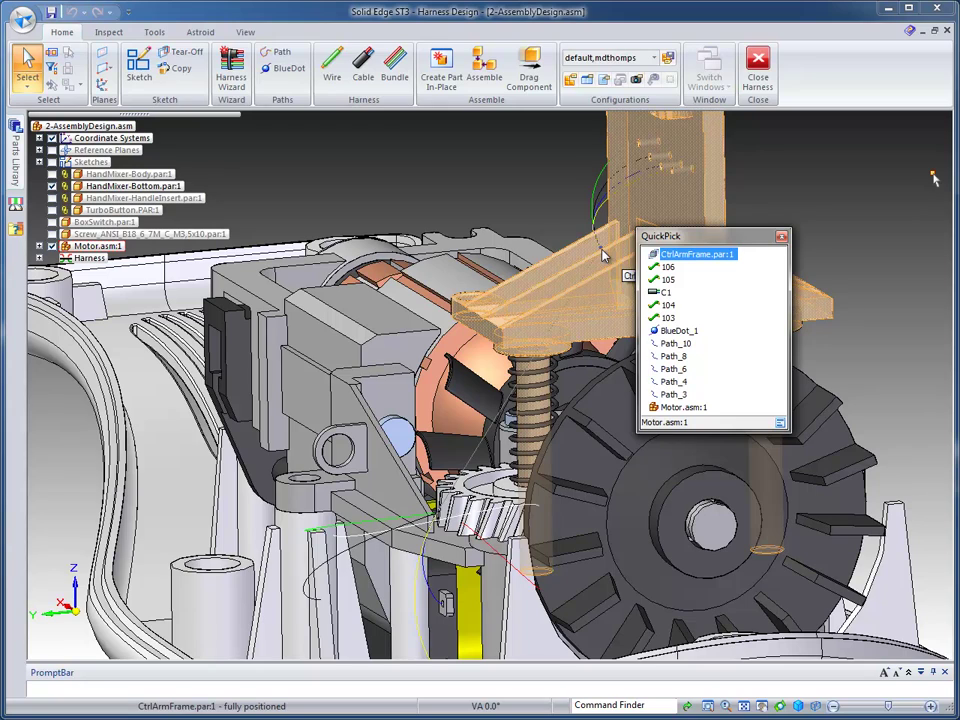
{"action": "left_click", "coordinate": [679, 330]}
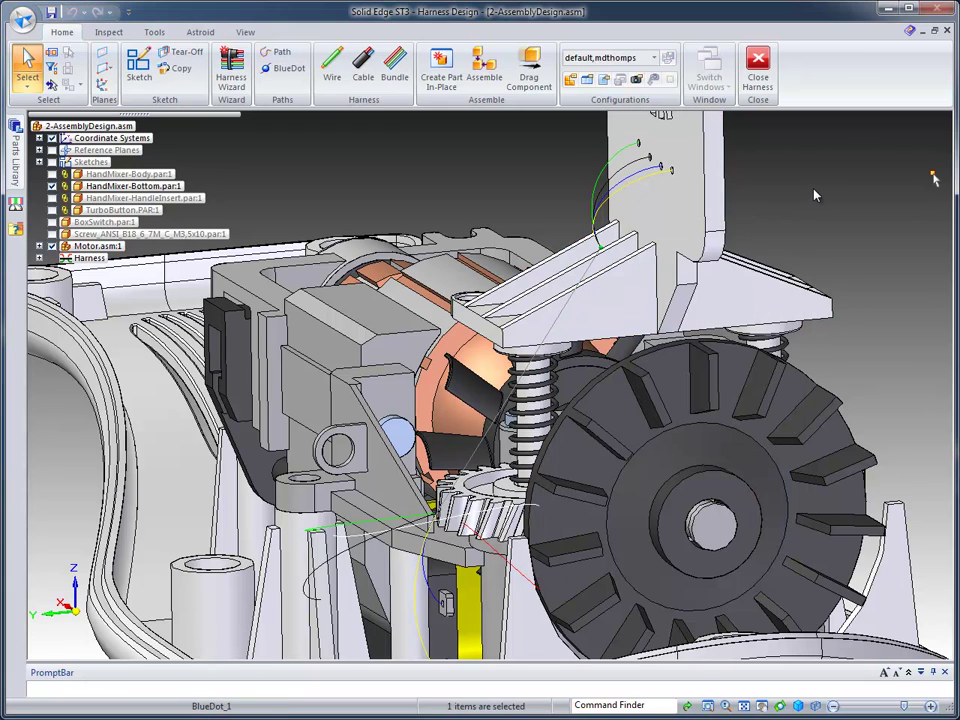
{"action": "right_click", "coordinate": [813, 195]}
{"action": "left_click", "coordinate": [812, 366]}
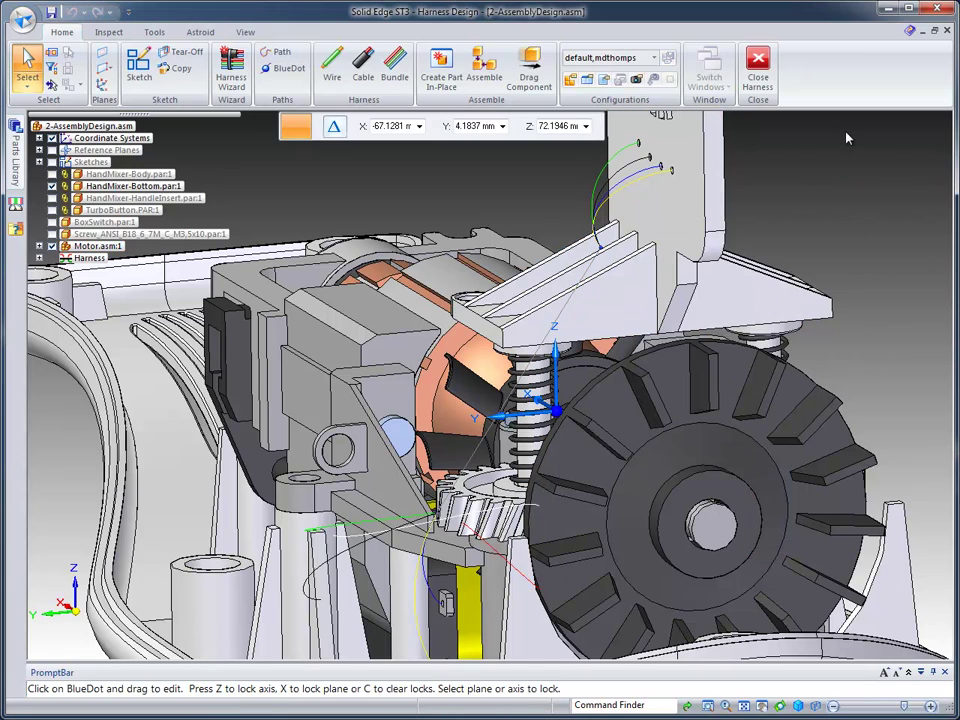
{"action": "middle_click_drag", "start_coordinate": [846, 137], "coordinate": [840, 316]}
{"action": "left_click_drag", "start_coordinate": [676, 406], "coordinate": [207, 398]}
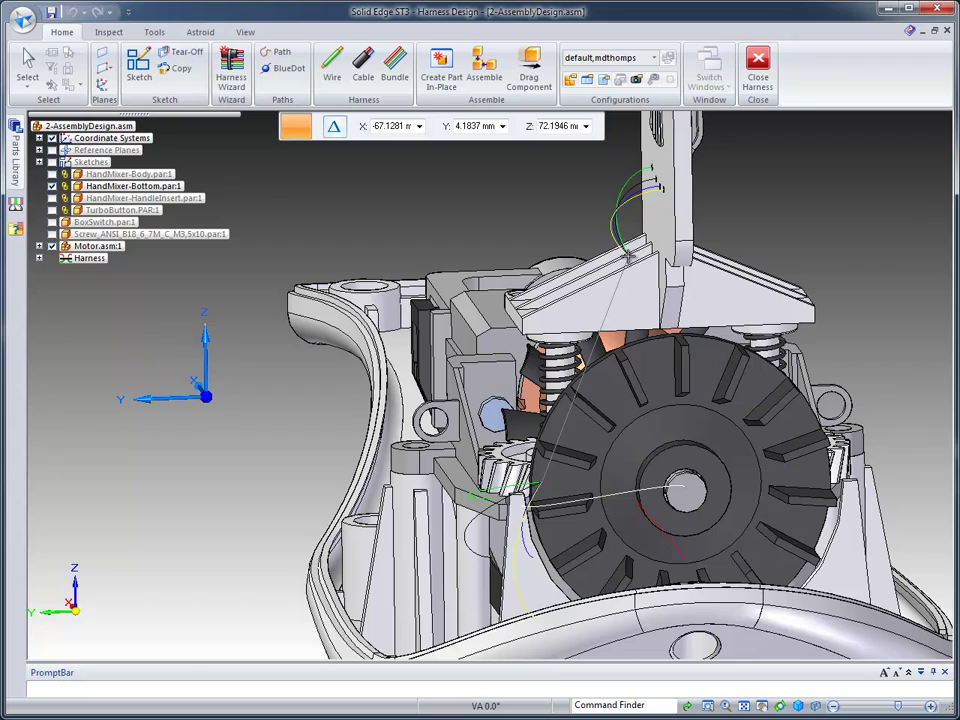
{"action": "left_click_drag", "start_coordinate": [624, 262], "coordinate": [545, 250]}
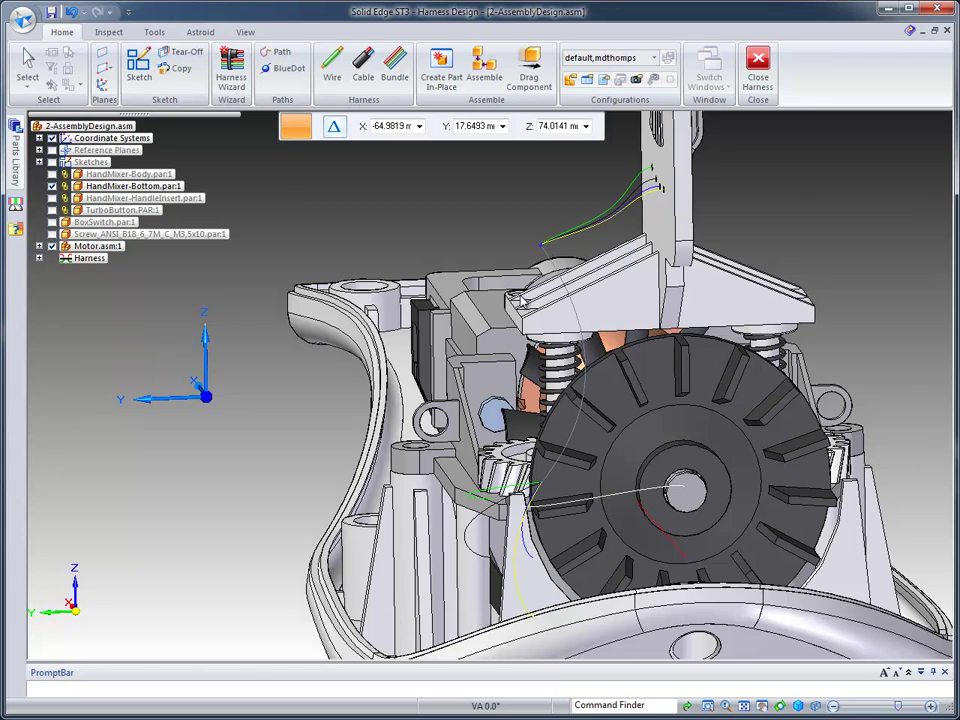
Nudge BlueDot_1 slightly along the control arm frame as seen from the side of the mixer
{"action": "middle_click_drag", "start_coordinate": [900, 160], "coordinate": [723, 313]}
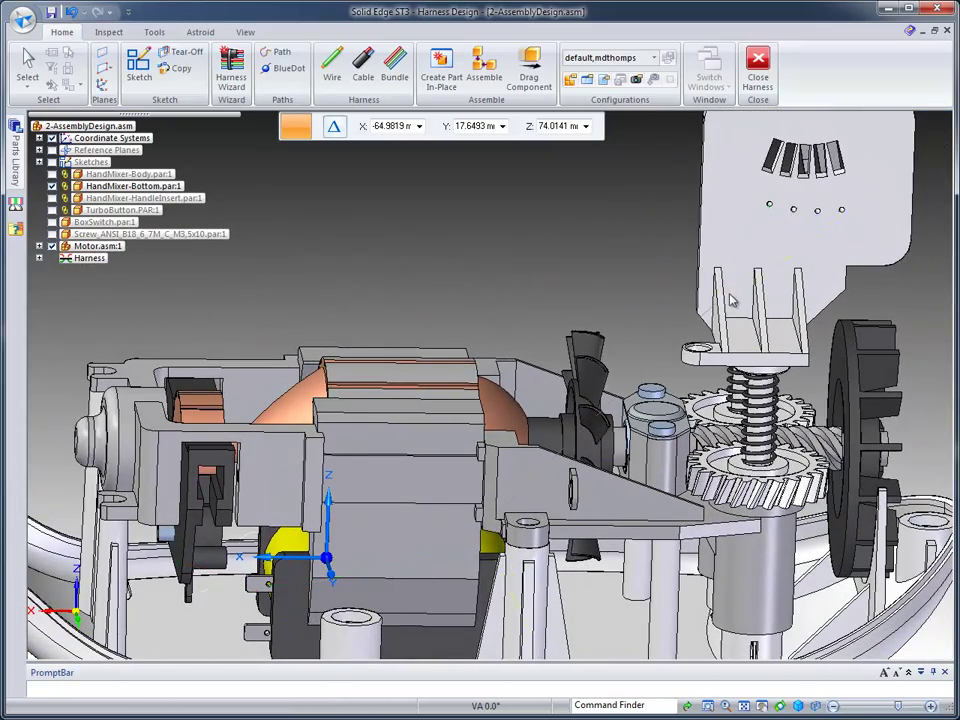
{"action": "left_click_drag", "start_coordinate": [720, 299], "coordinate": [734, 292]}
{"action": "middle_click_drag", "start_coordinate": [759, 373], "coordinate": [792, 390]}
Move the blue dot beside the motor housing out to about X -6.3, Y 33.5, Z 30.9 mm and end blue dot editing
{"action": "middle_click_drag", "start_coordinate": [622, 395], "coordinate": [229, 450]}
{"action": "middle_click_drag", "start_coordinate": [422, 586], "coordinate": [528, 522]}
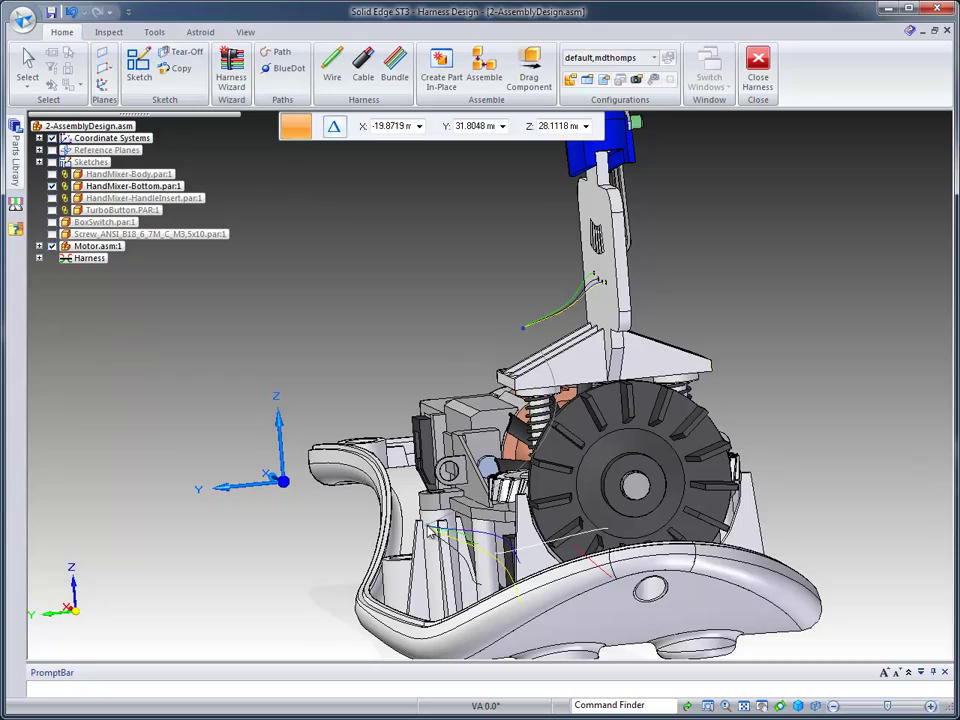
{"action": "middle_click_drag", "start_coordinate": [714, 531], "coordinate": [677, 458]}
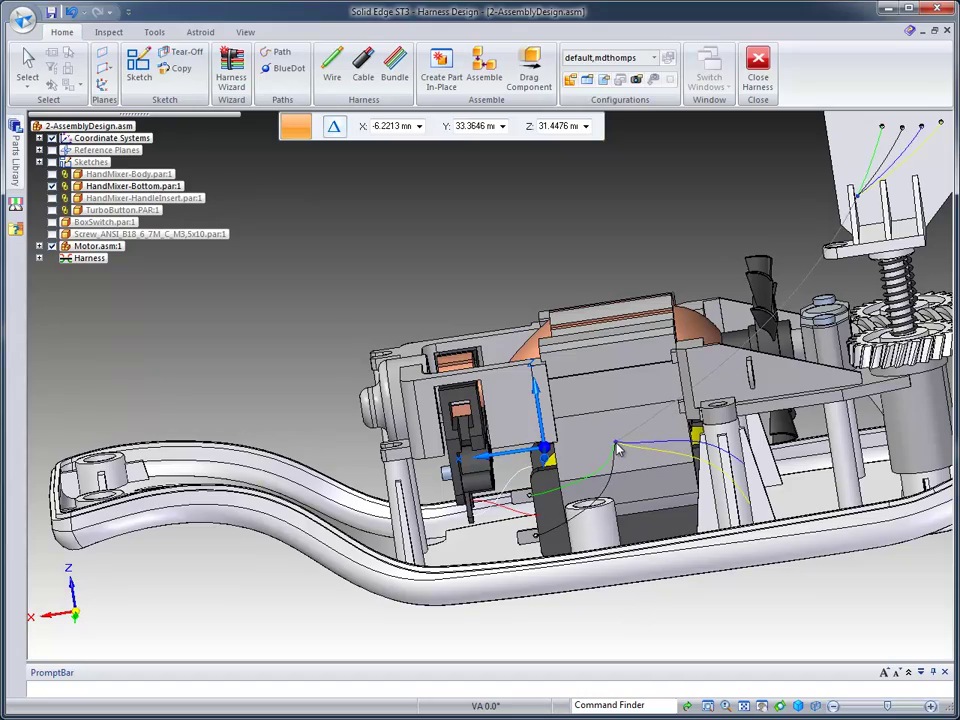
{"action": "left_click", "coordinate": [617, 446]}
{"action": "middle_click_drag", "start_coordinate": [804, 536], "coordinate": [895, 599]}
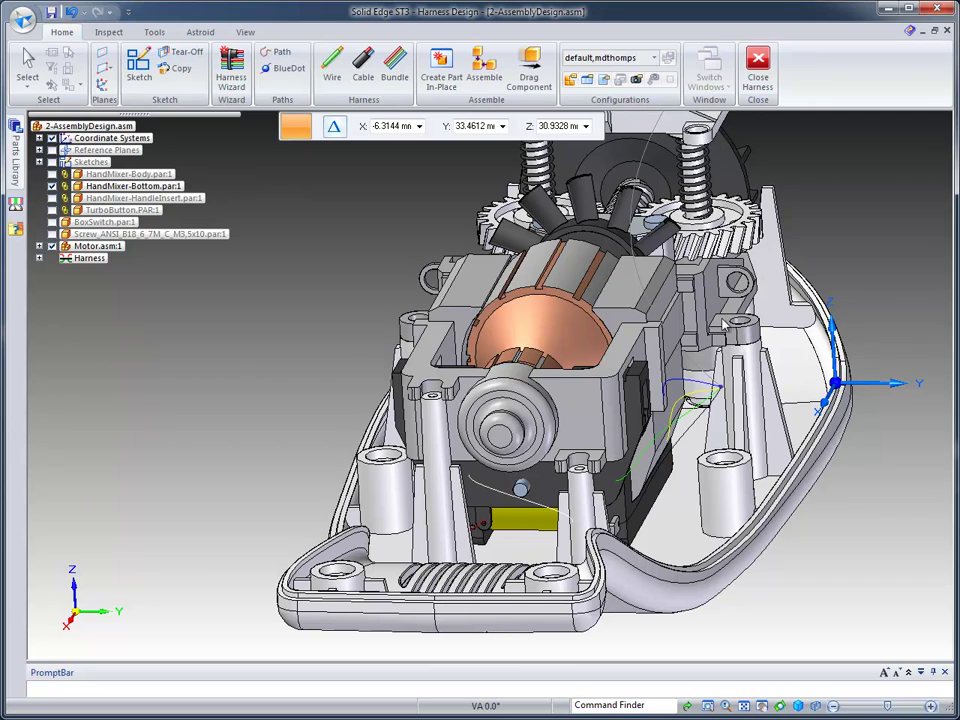
{"action": "key", "text": "ctrl+i"}
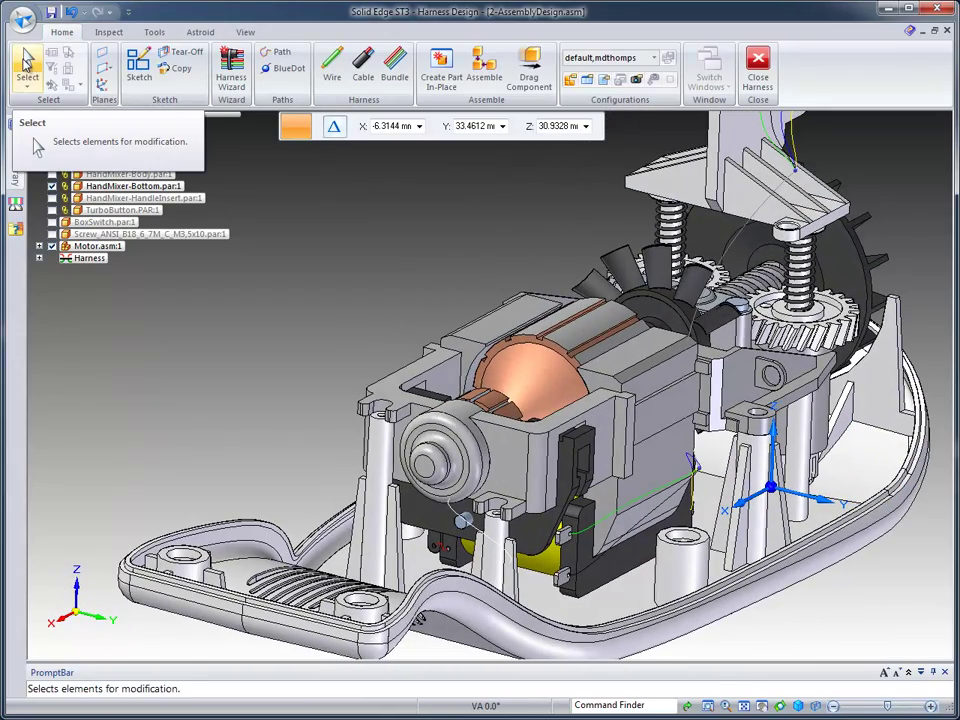
{"action": "left_click", "coordinate": [24, 58]}
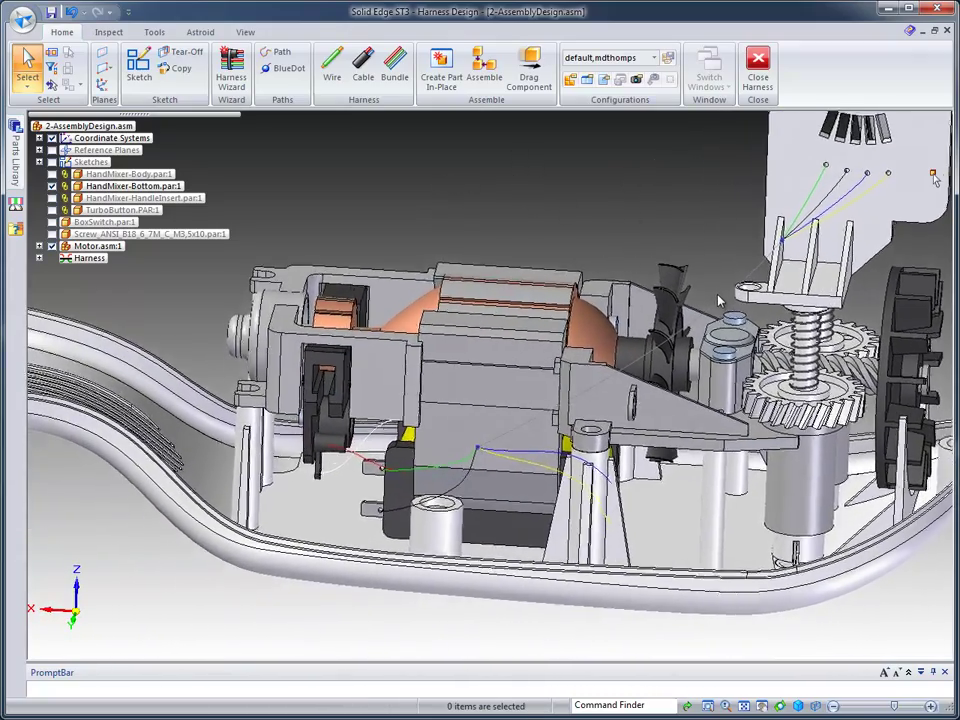
Edit Path_3 between the two blue dots and insert two points on the control arm frame side of its midpoint and one on the motor side
{"action": "right_click", "coordinate": [637, 168]}
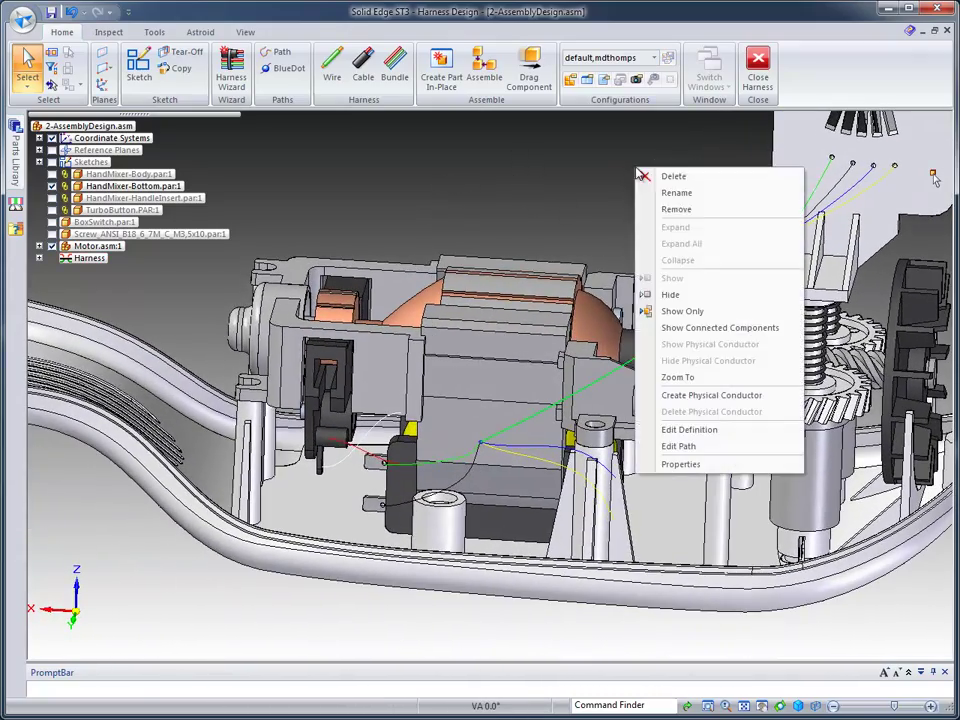
{"action": "left_click", "coordinate": [700, 446]}
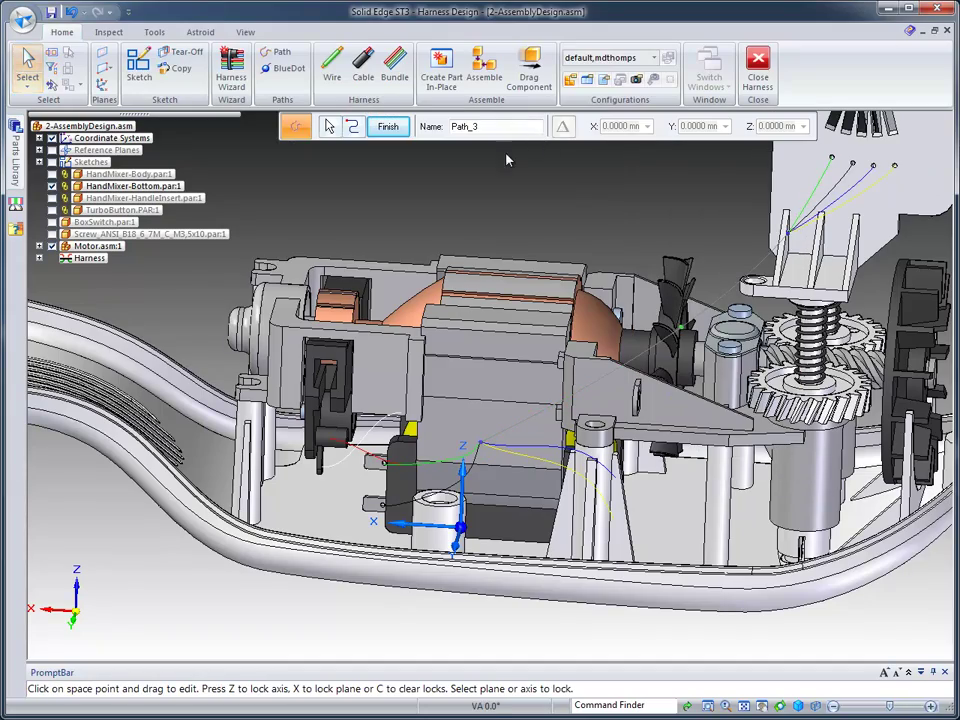
{"action": "scroll", "coordinate": [503, 161], "scroll_direction": "up", "scroll_amount": 3}
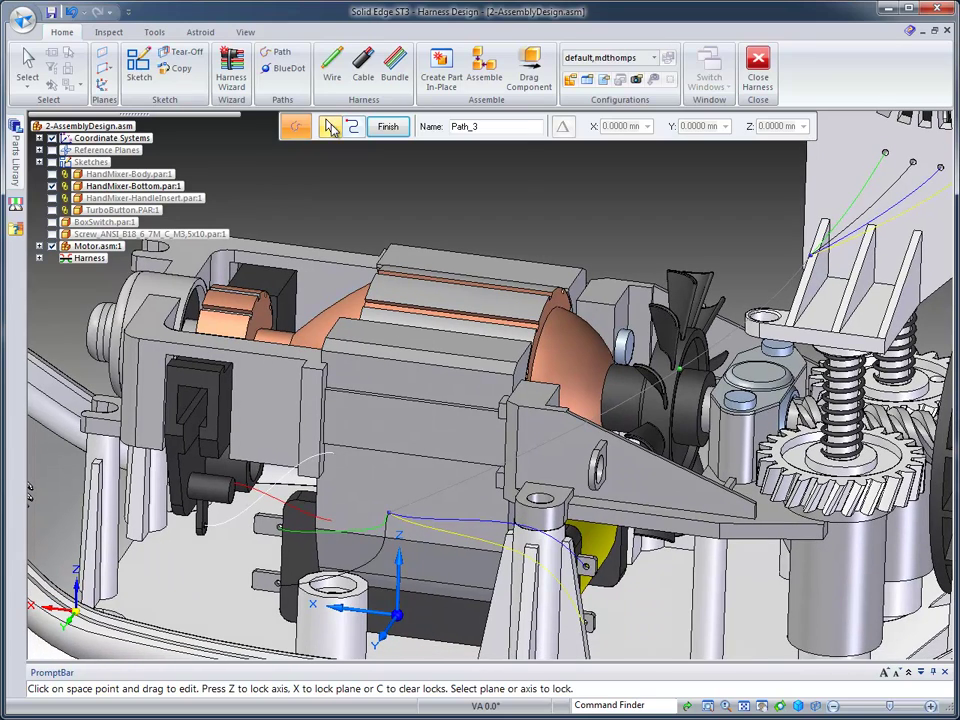
{"action": "left_click", "coordinate": [331, 127]}
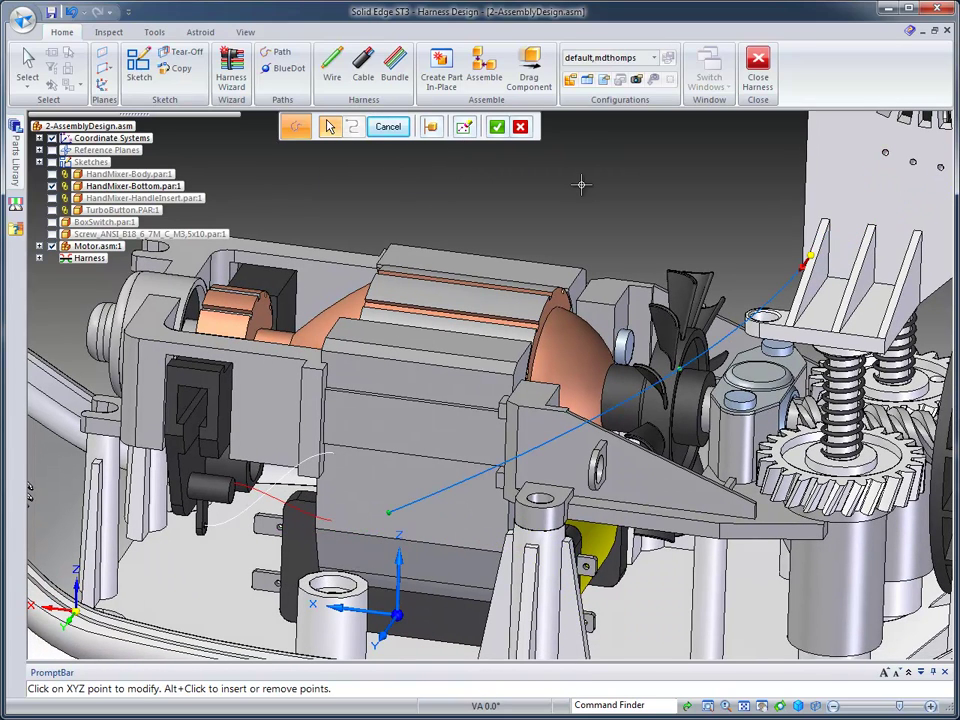
{"action": "left_click", "coordinate": [776, 294], "text": "alt"}
{"action": "key", "text": "alt"}
{"action": "scroll", "coordinate": [689, 190], "scroll_direction": "up", "scroll_amount": 6}
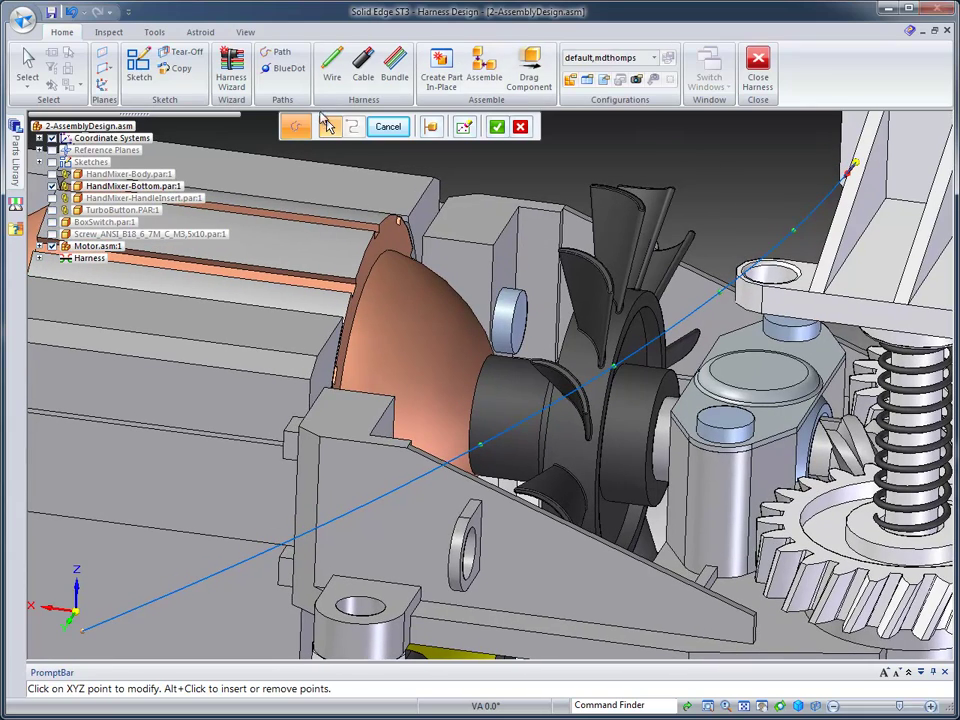
Redefine the Path_3 point nearest the control arm frame to the centre of the frame's round eyelet at its upper edge
{"action": "left_click", "coordinate": [463, 128]}
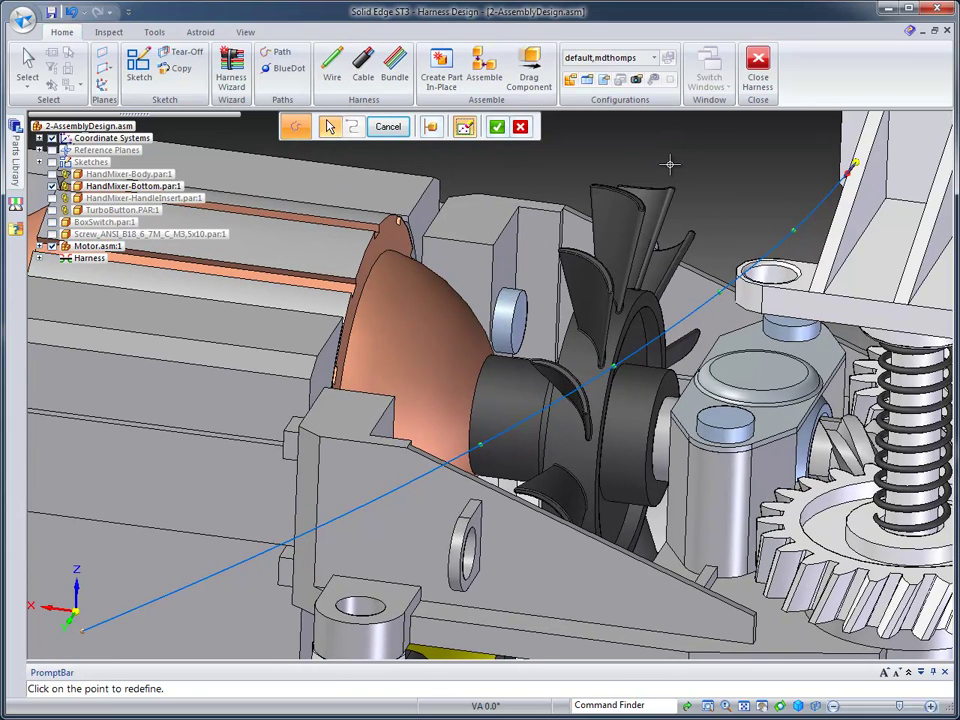
{"action": "left_click", "coordinate": [793, 230]}
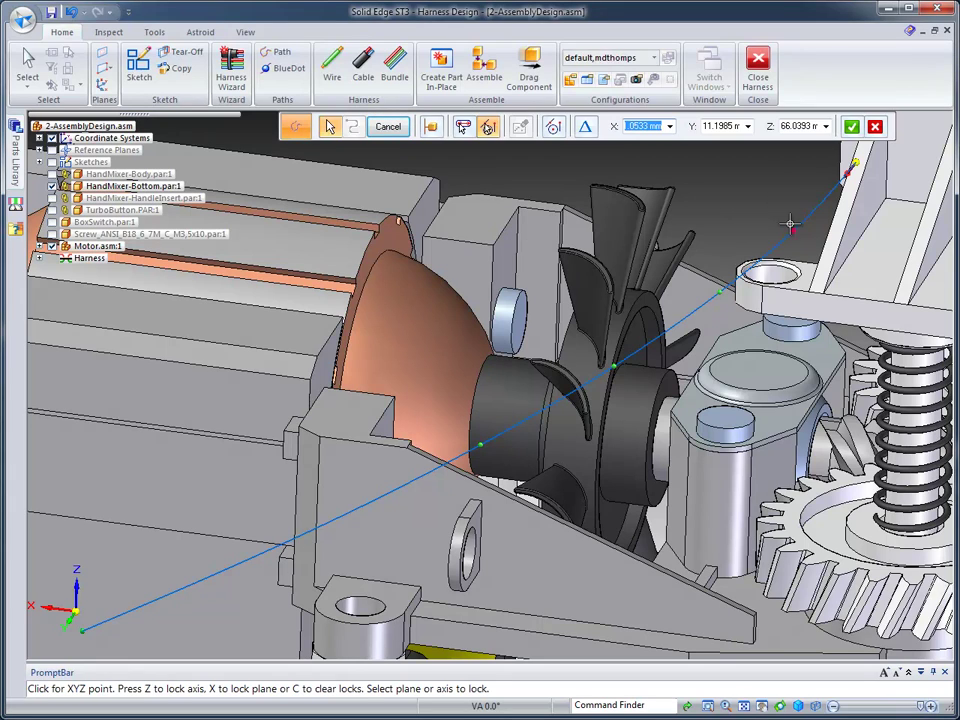
{"action": "left_click", "coordinate": [771, 272]}
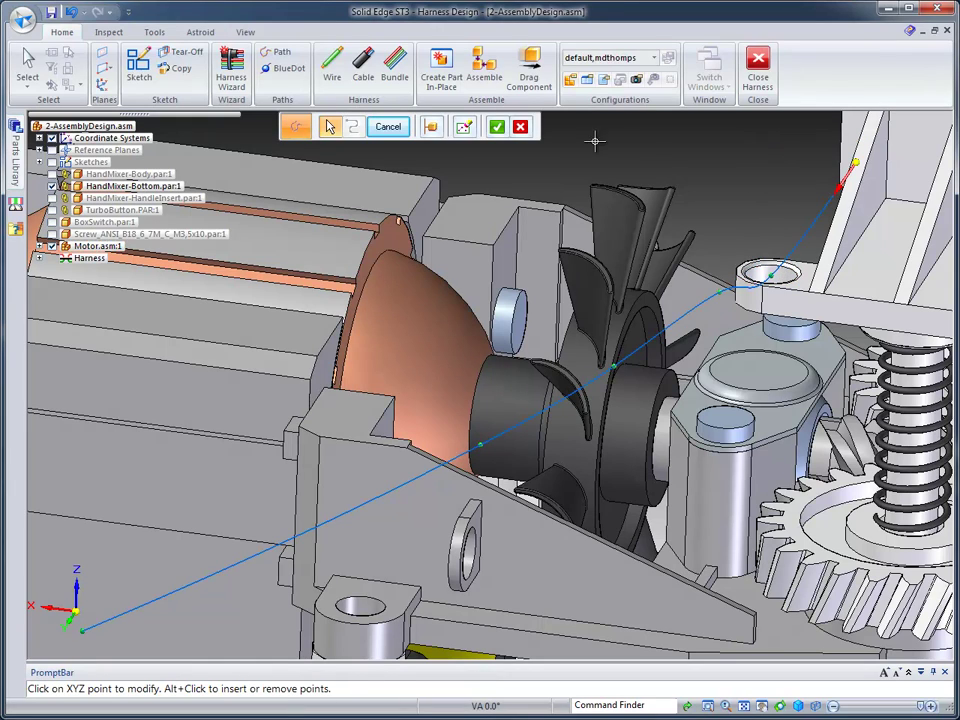
{"action": "left_click", "coordinate": [497, 127]}
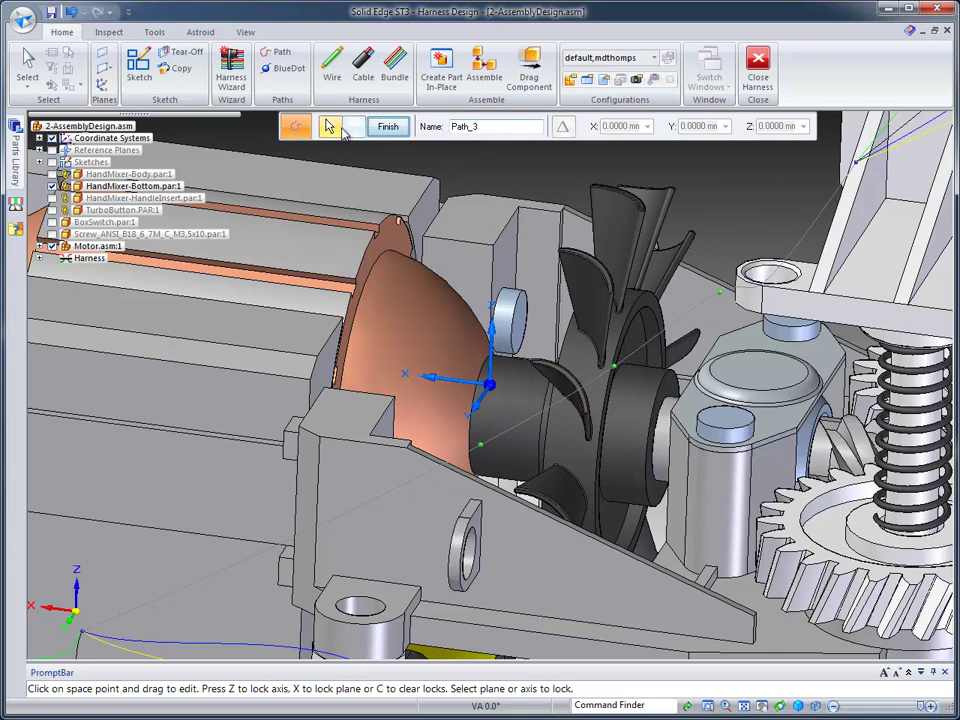
Redefine the next Path_3 point to the centre of the same eyelet's lower edge so the path runs down through it
{"action": "left_click", "coordinate": [331, 126]}
{"action": "left_click", "coordinate": [464, 126]}
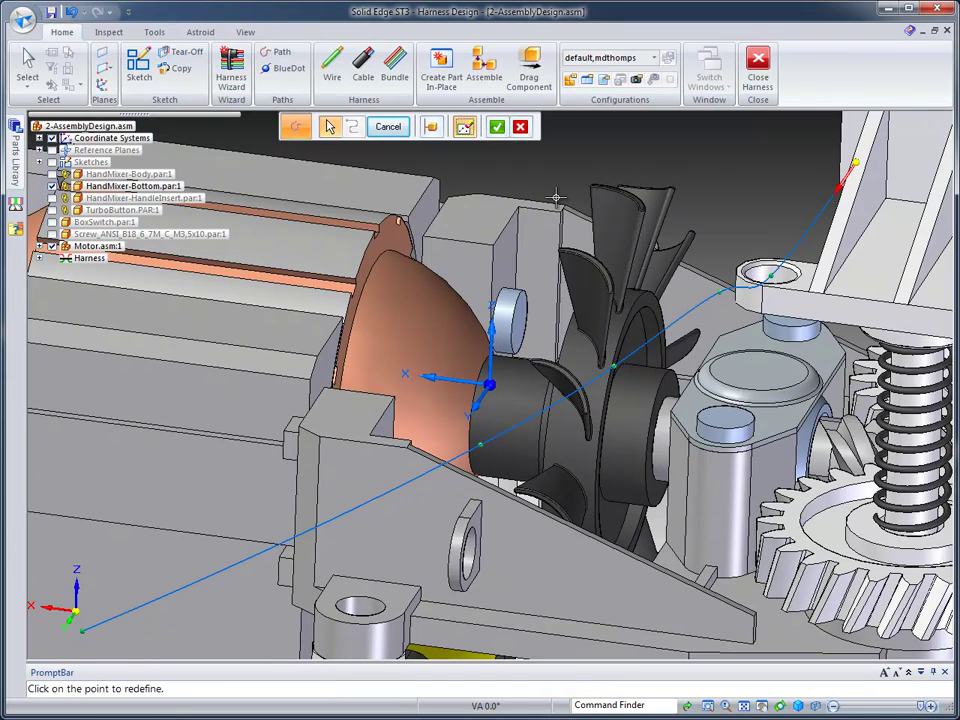
{"action": "left_click", "coordinate": [721, 298]}
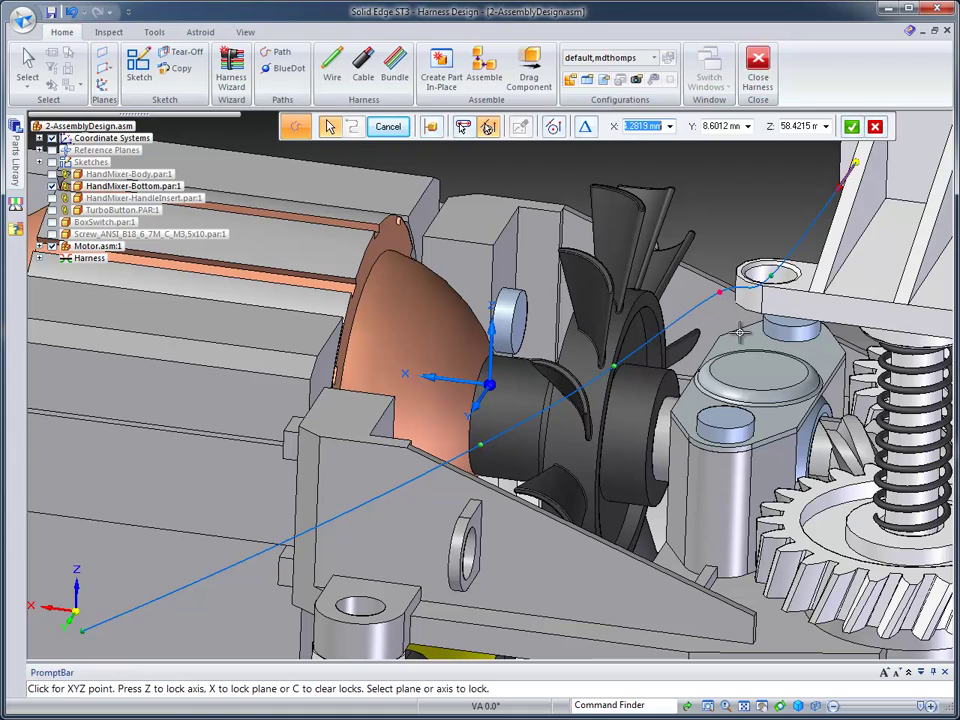
{"action": "left_click", "coordinate": [748, 313]}
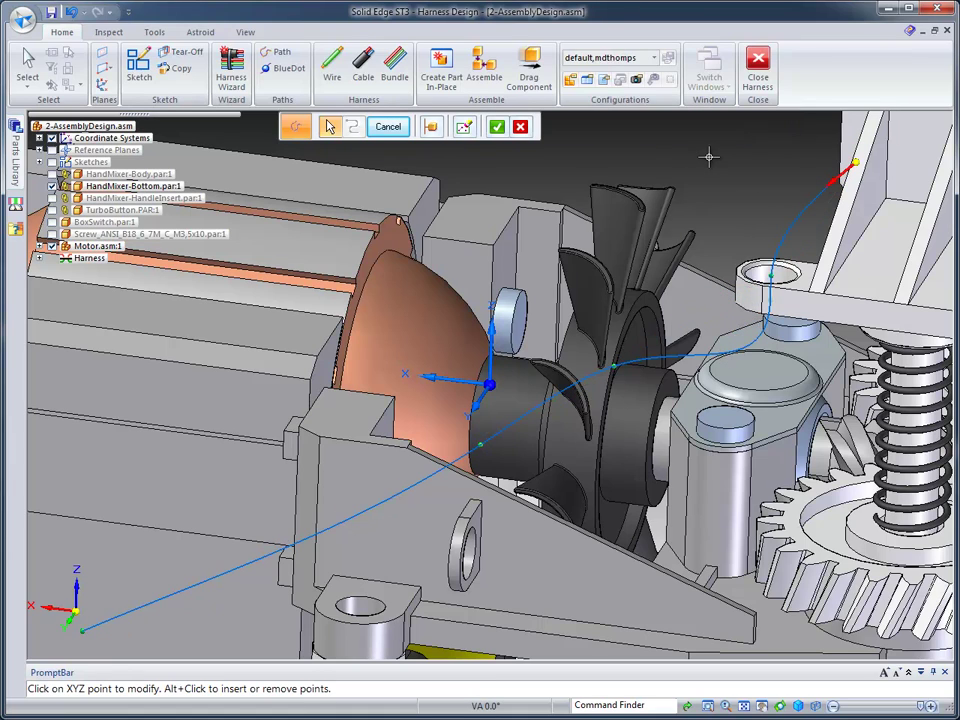
{"action": "left_click", "coordinate": [497, 128]}
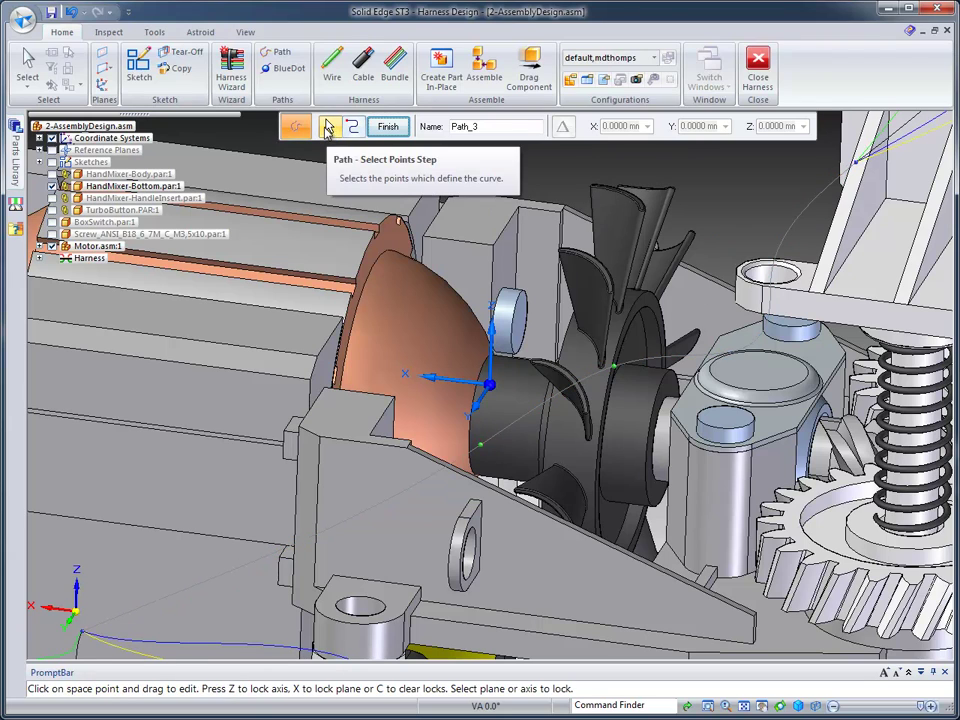
Redefine the Path_3 midpoint near the fan to the centre of the wire loop on the side of Middle Frame.par
{"action": "left_click", "coordinate": [328, 124]}
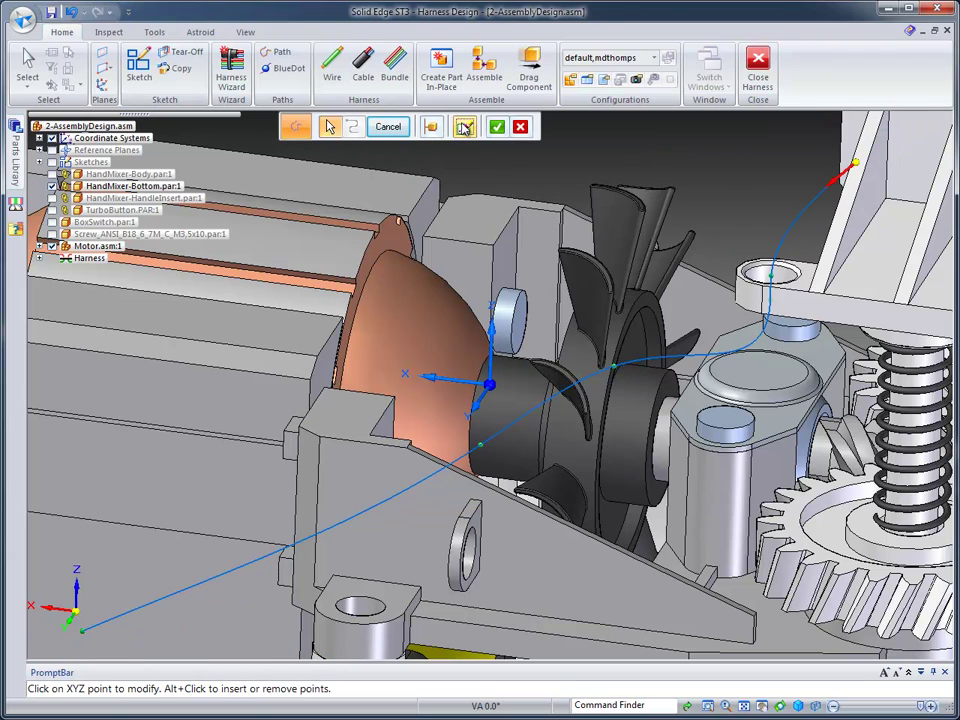
{"action": "left_click", "coordinate": [463, 128]}
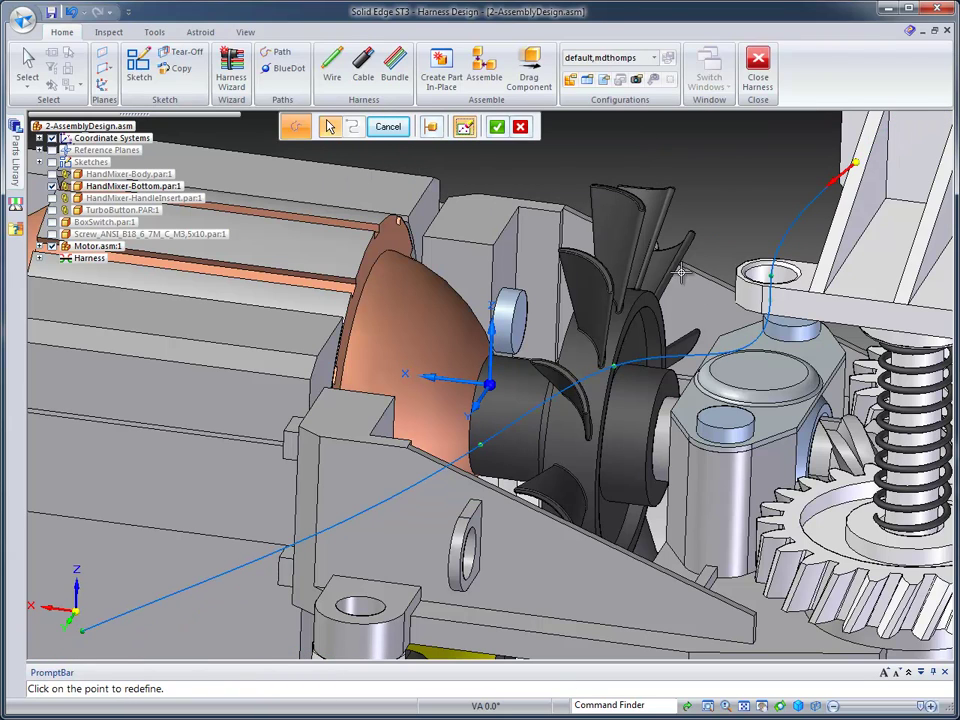
{"action": "left_click", "coordinate": [616, 366]}
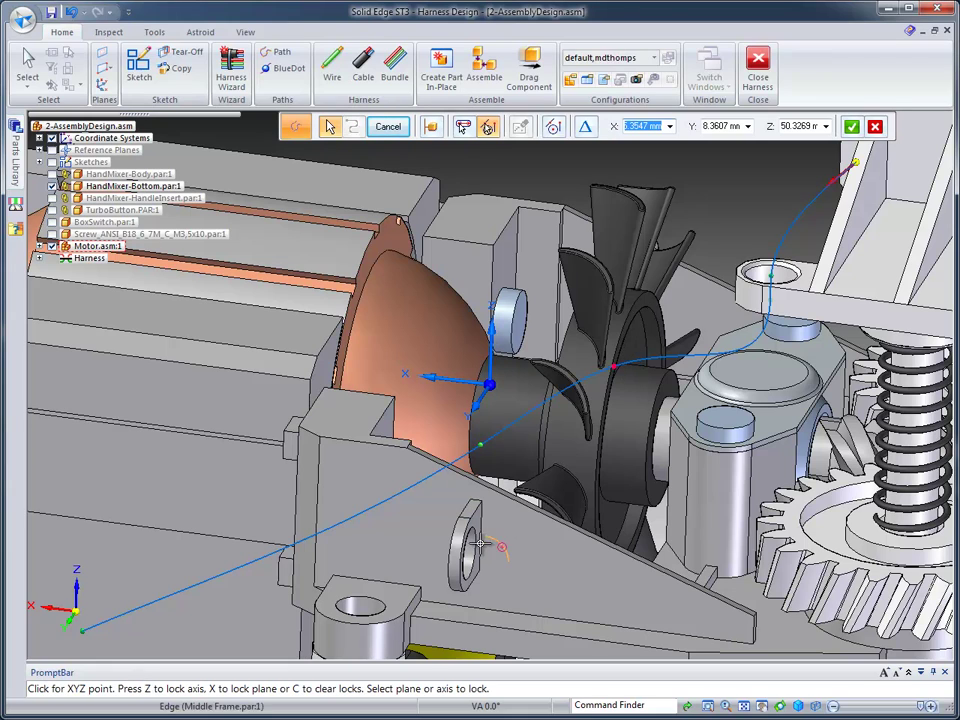
{"action": "left_click", "coordinate": [479, 545]}
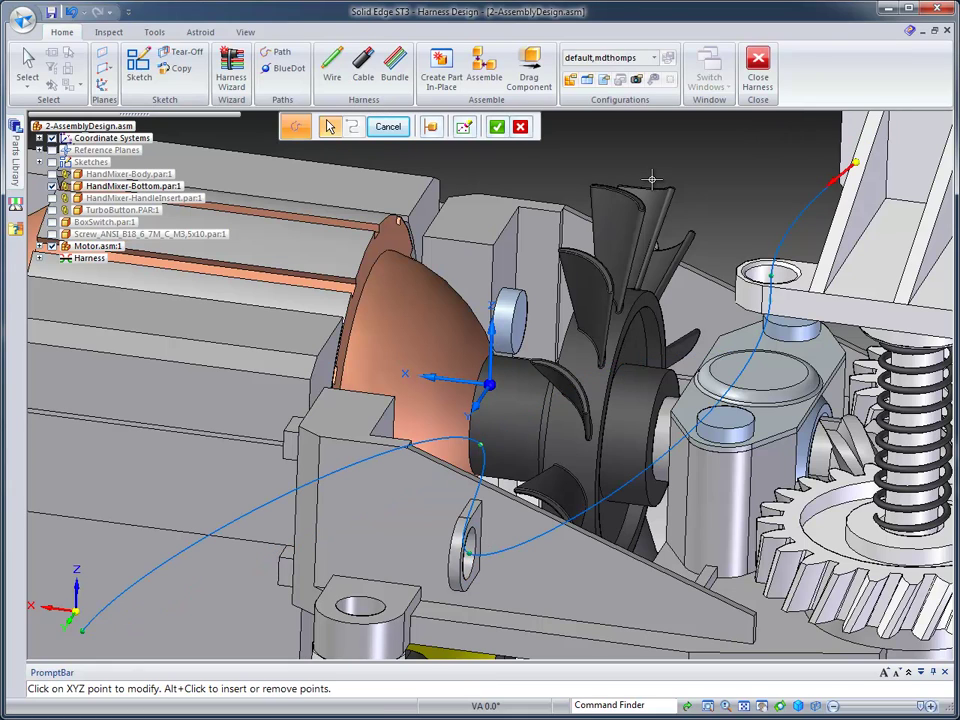
{"action": "left_click", "coordinate": [497, 127]}
Redefine the remaining inner Path_3 point to the centre of the wire loop's motor-side edge and finish the path
{"action": "left_click", "coordinate": [329, 125]}
{"action": "left_click", "coordinate": [464, 128]}
{"action": "middle_click_drag", "start_coordinate": [668, 245], "coordinate": [645, 263]}
{"action": "left_click", "coordinate": [643, 265]}
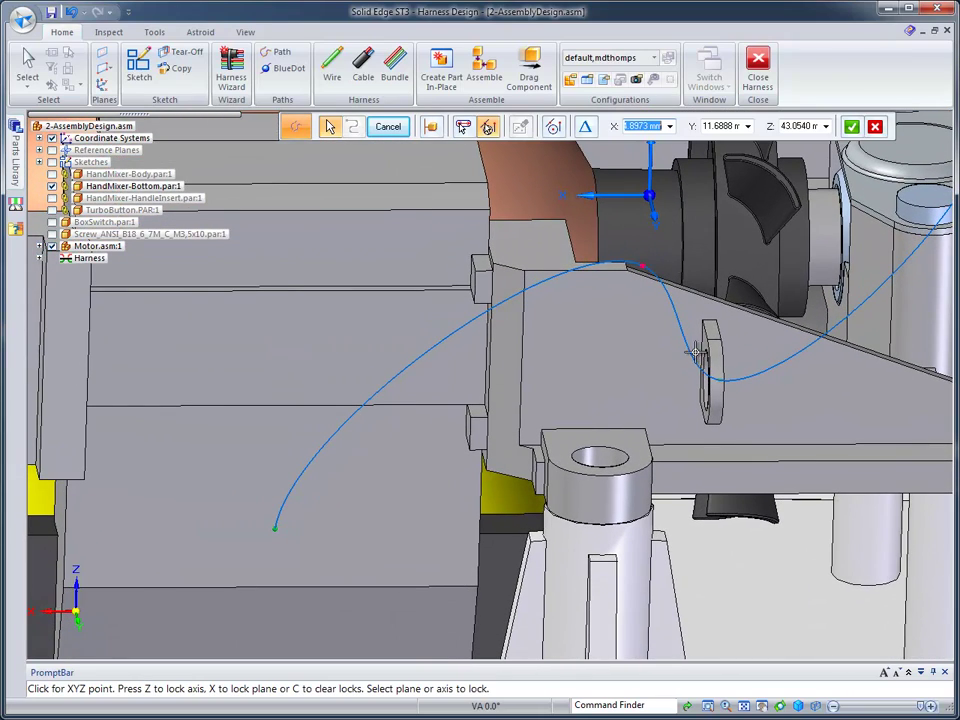
{"action": "left_click", "coordinate": [706, 380]}
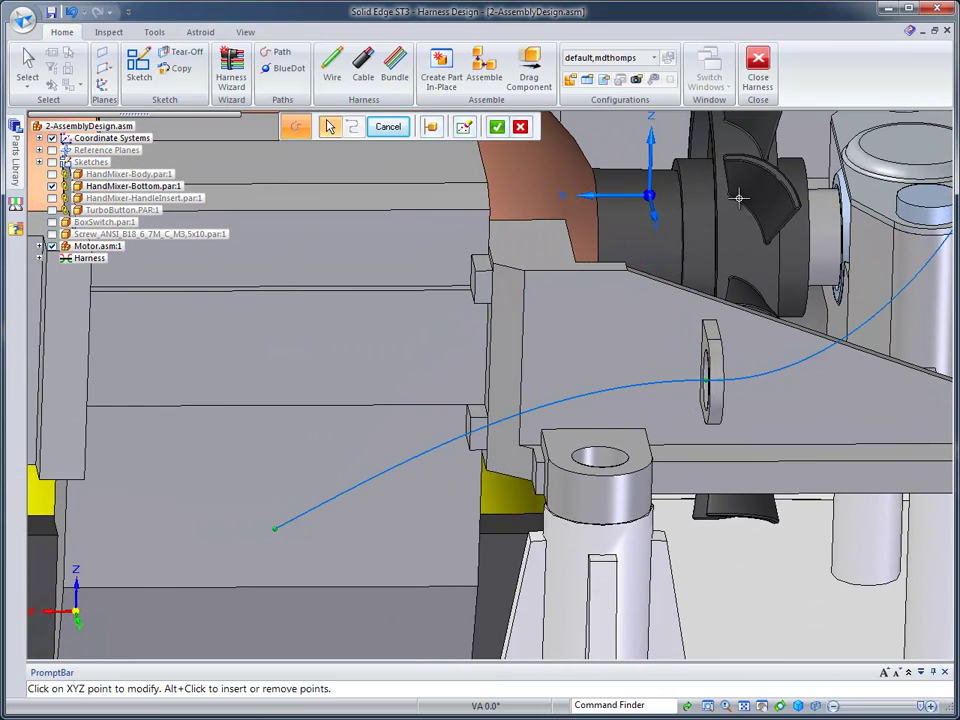
{"action": "middle_click_drag", "start_coordinate": [736, 189], "coordinate": [900, 225]}
{"action": "scroll", "coordinate": [640, 200], "scroll_direction": "down", "scroll_amount": 1}
{"action": "left_click", "coordinate": [497, 127]}
{"action": "left_click", "coordinate": [388, 127]}
{"action": "left_click", "coordinate": [27, 62]}
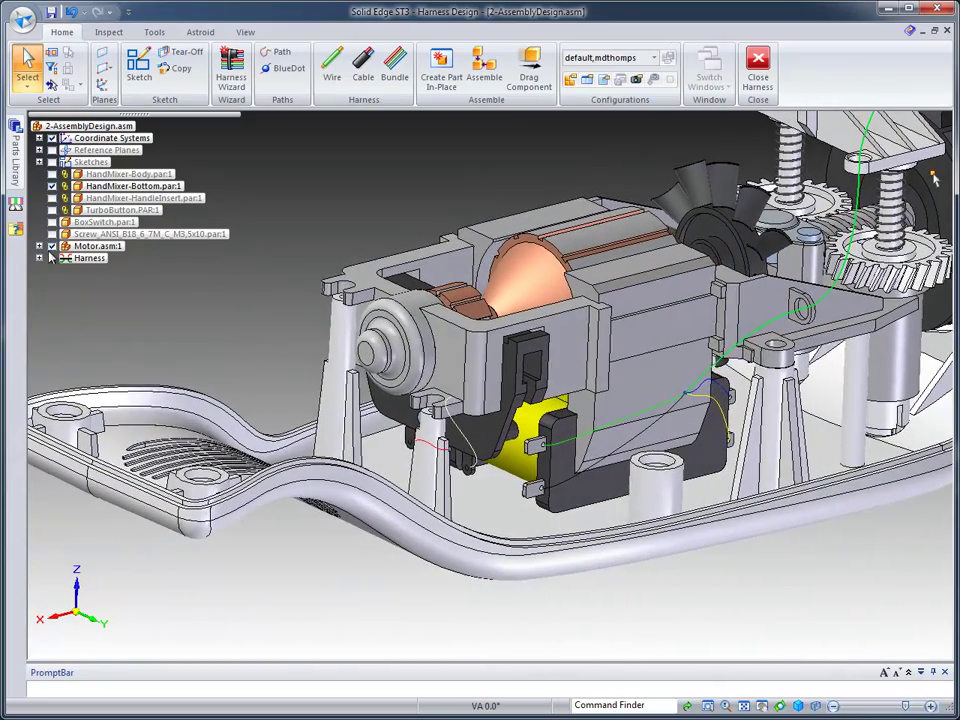
Expand the harness's cables and wires, and open Path_10 of wire 106 for editing
{"action": "left_click", "coordinate": [39, 259]}
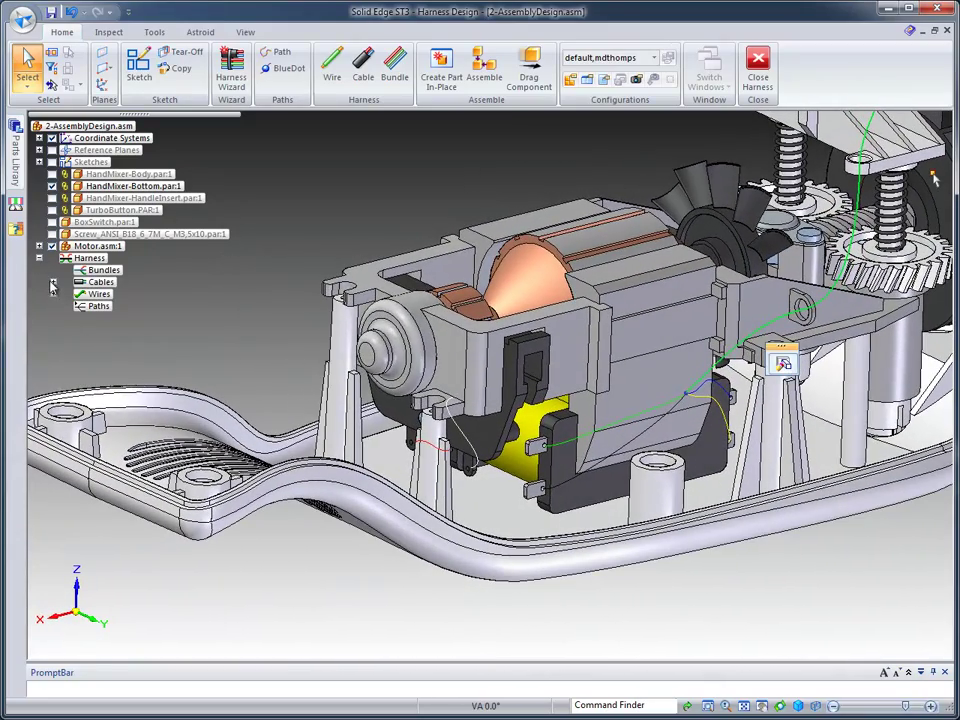
{"action": "left_click", "coordinate": [53, 283]}
{"action": "left_click", "coordinate": [53, 306]}
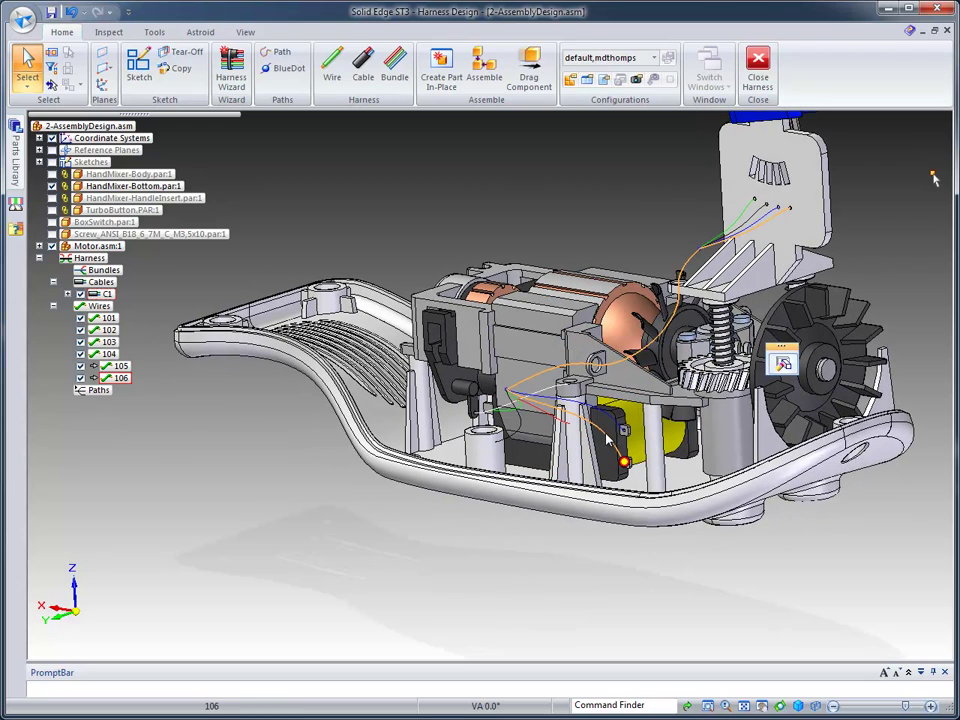
{"action": "mouse_move", "coordinate": [609, 442]}
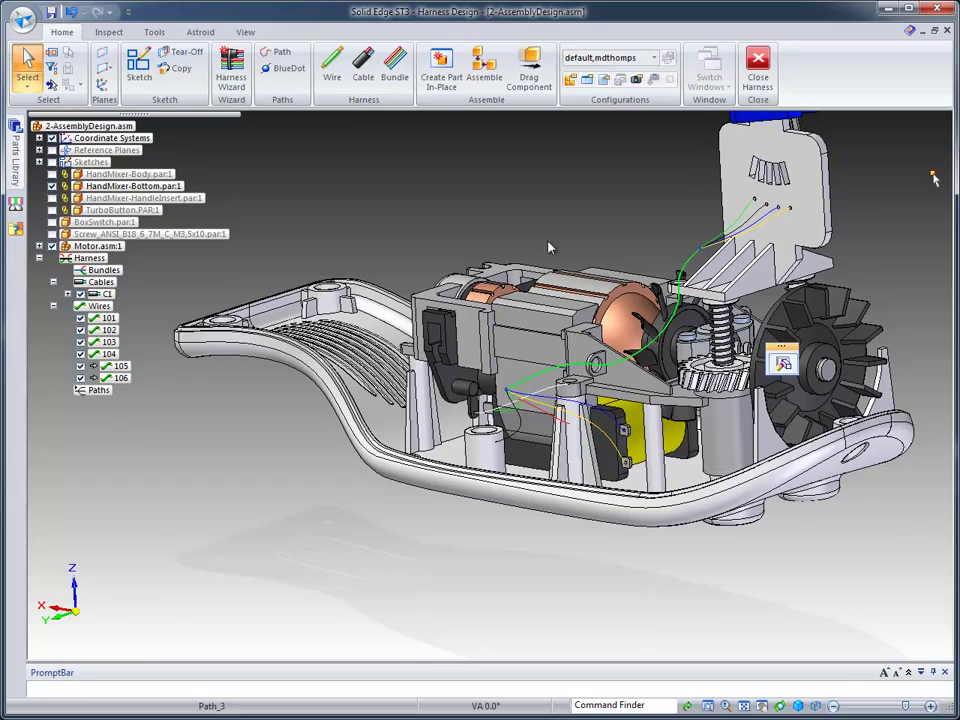
{"action": "scroll", "coordinate": [525, 229], "scroll_direction": "up", "scroll_amount": 4}
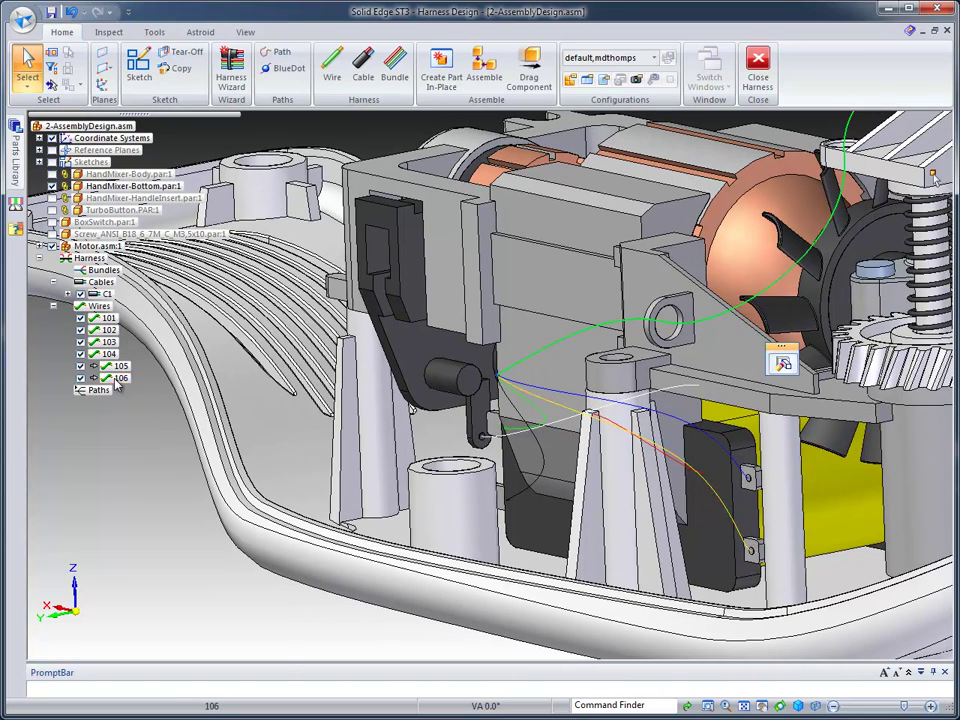
{"action": "right_click", "coordinate": [117, 381]}
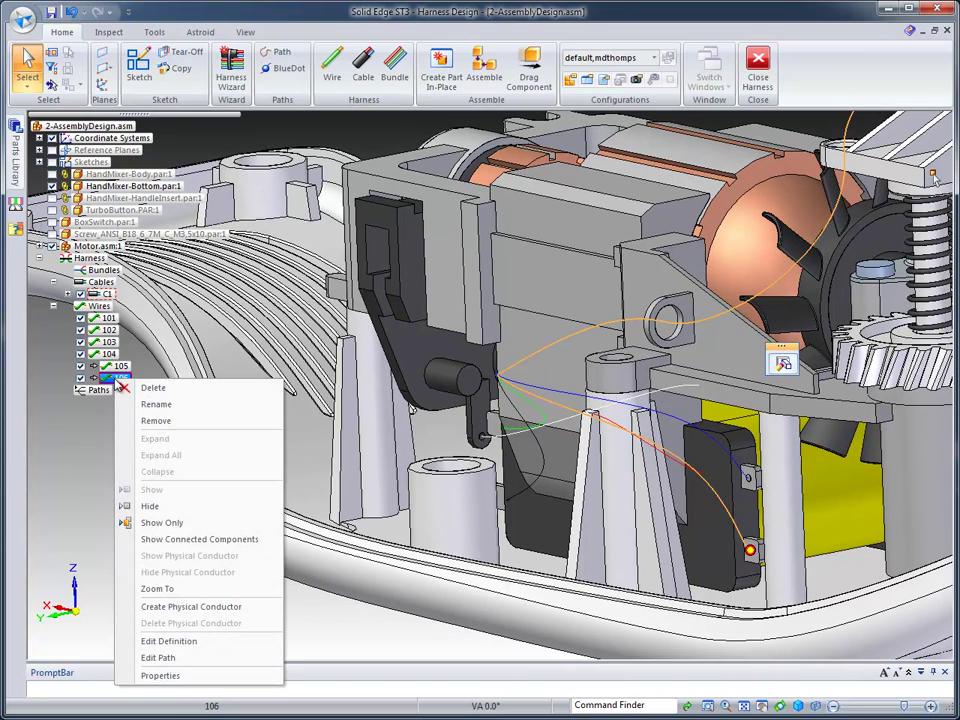
{"action": "left_click", "coordinate": [158, 658]}
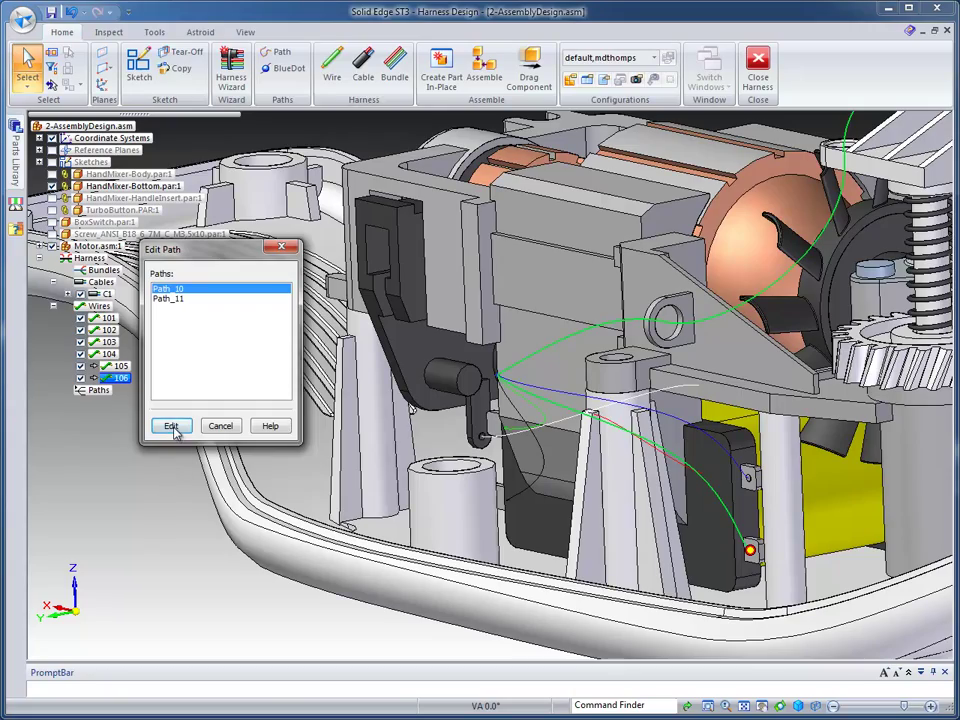
{"action": "left_click", "coordinate": [172, 427]}
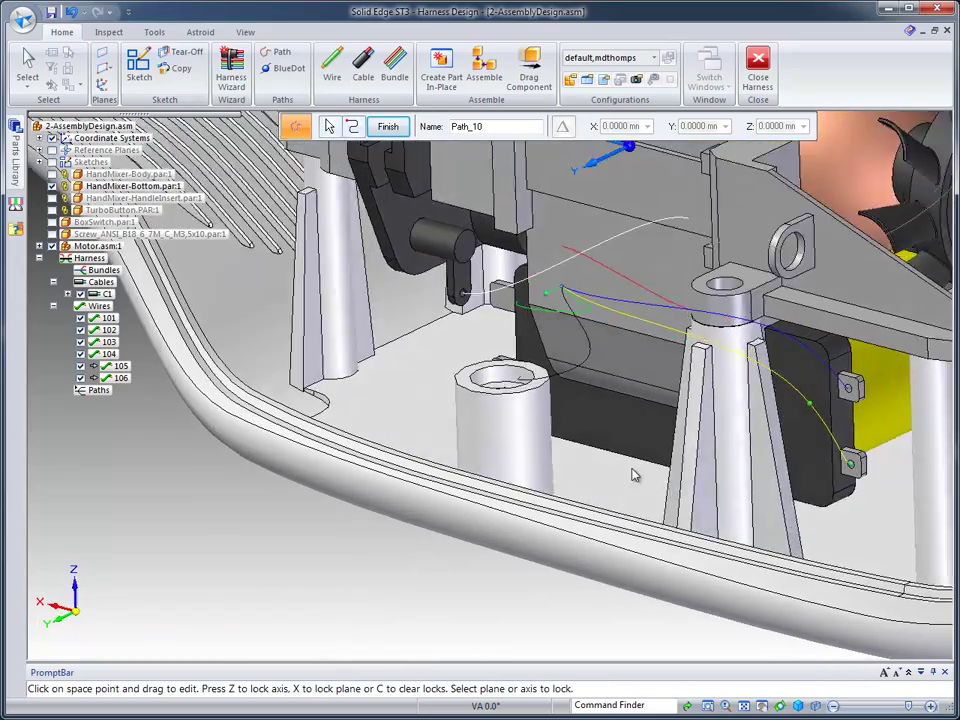
Move the midpoints of the green and black wire paths beside the motor to form smooth outward bends, and finish the path
{"action": "middle_click_drag", "start_coordinate": [640, 476], "coordinate": [713, 361]}
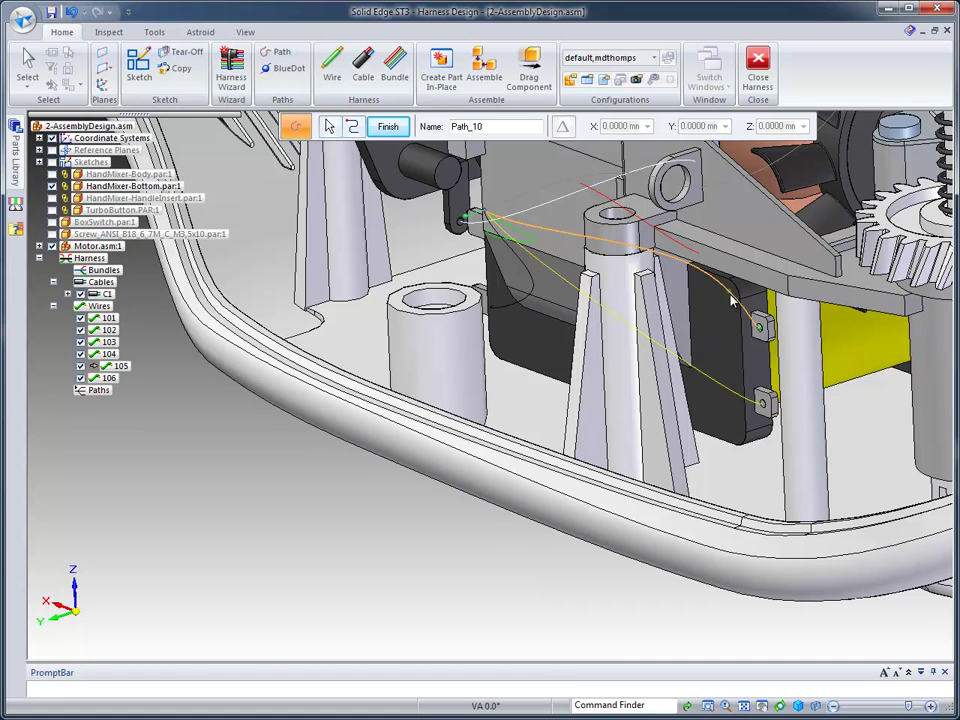
{"action": "middle_click_drag", "start_coordinate": [688, 332], "coordinate": [716, 215]}
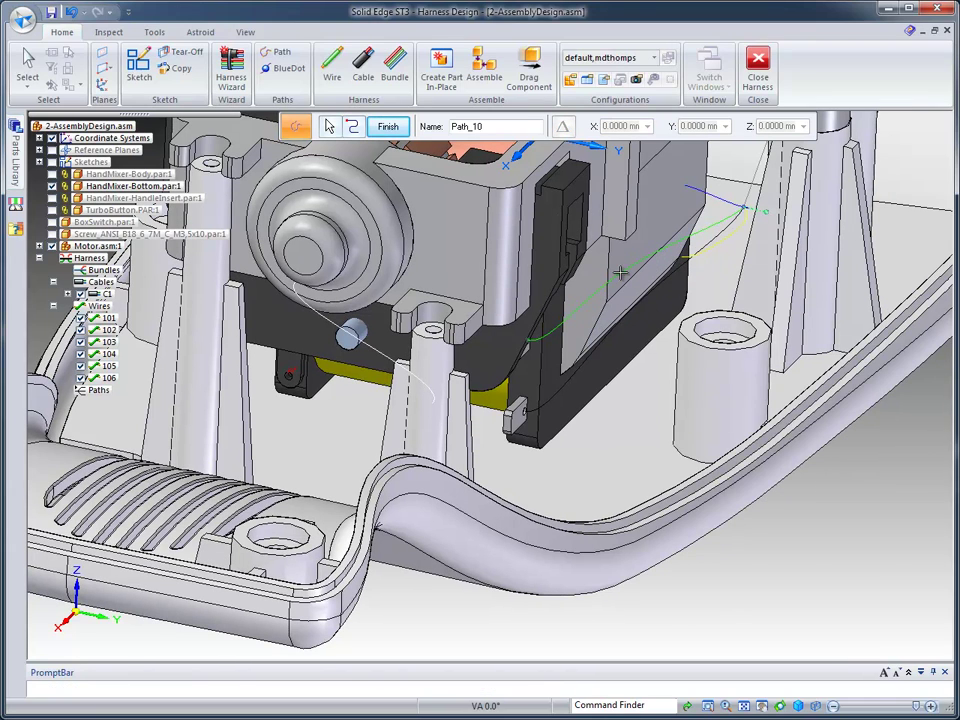
{"action": "left_click_drag", "start_coordinate": [648, 318], "coordinate": [655, 327]}
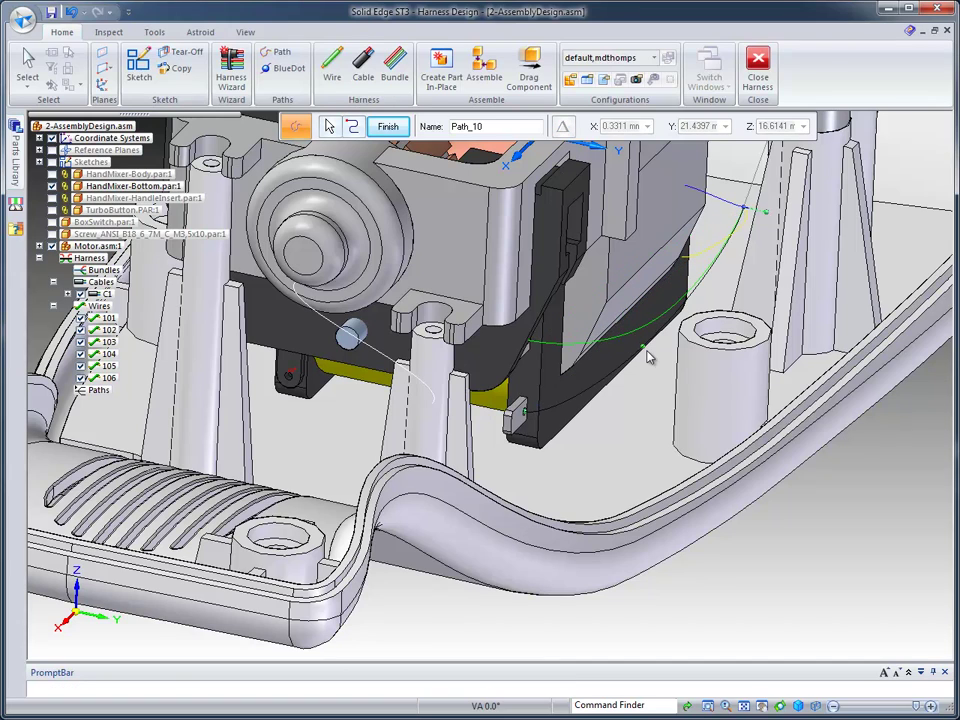
{"action": "left_click_drag", "start_coordinate": [652, 359], "coordinate": [656, 363]}
{"action": "middle_click_drag", "start_coordinate": [836, 364], "coordinate": [700, 366]}
{"action": "left_click", "coordinate": [388, 126]}
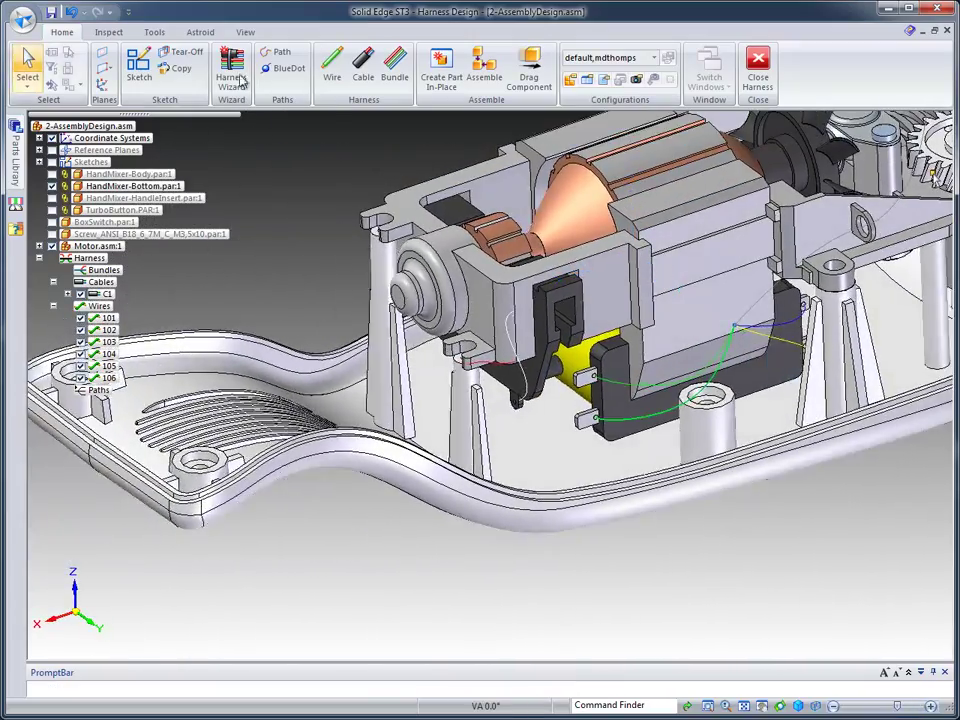
Create physical conductors for the whole harness
{"action": "middle_click_drag", "start_coordinate": [420, 140], "coordinate": [310, 175]}
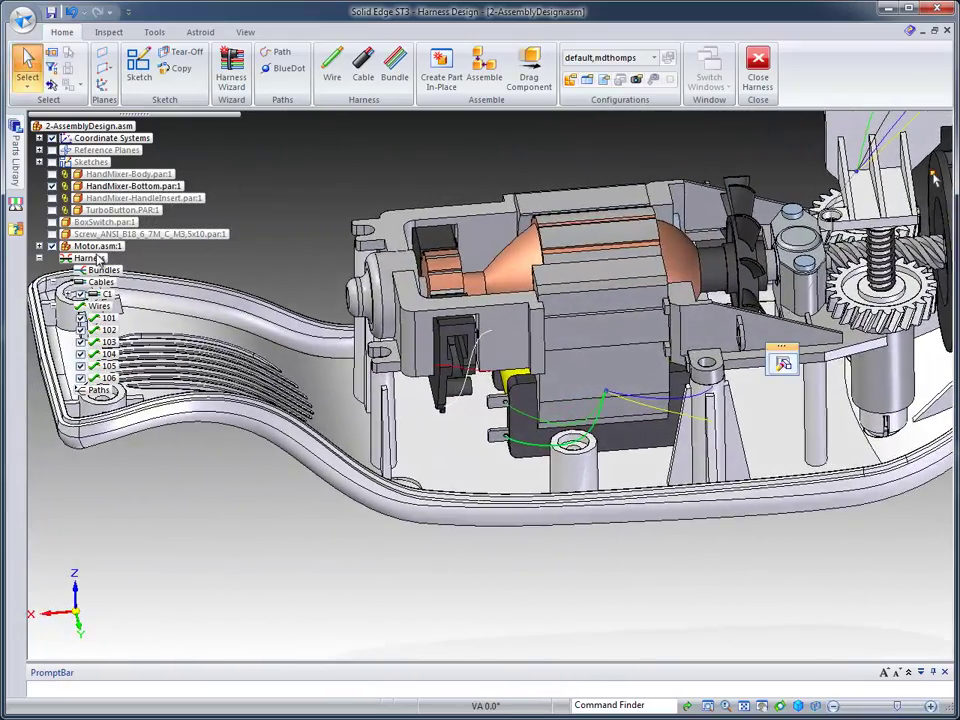
{"action": "right_click", "coordinate": [92, 258]}
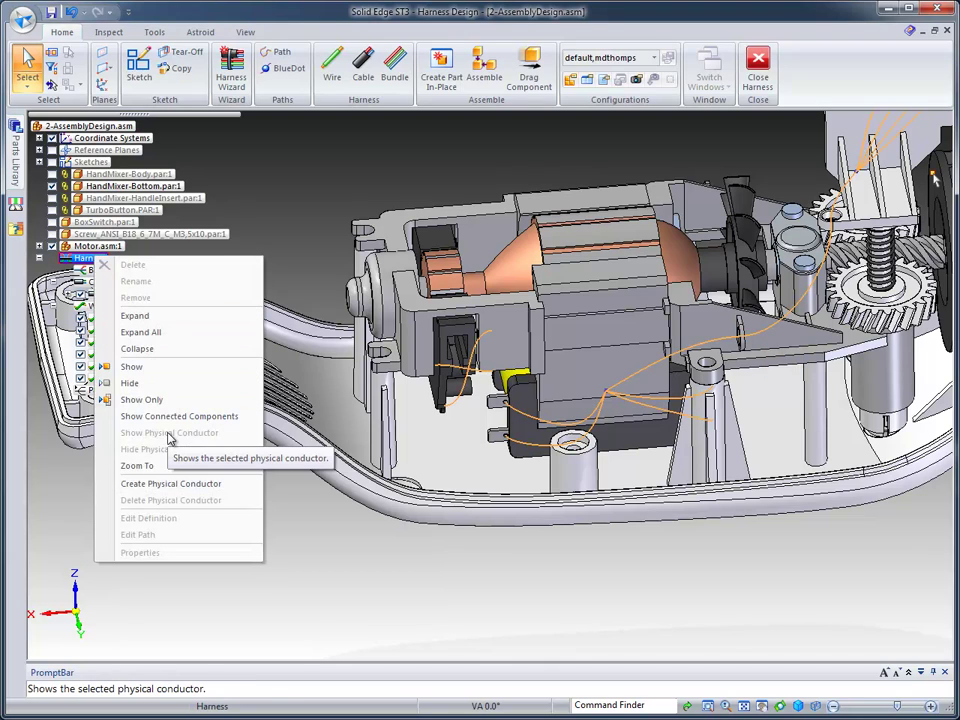
{"action": "left_click", "coordinate": [172, 484]}
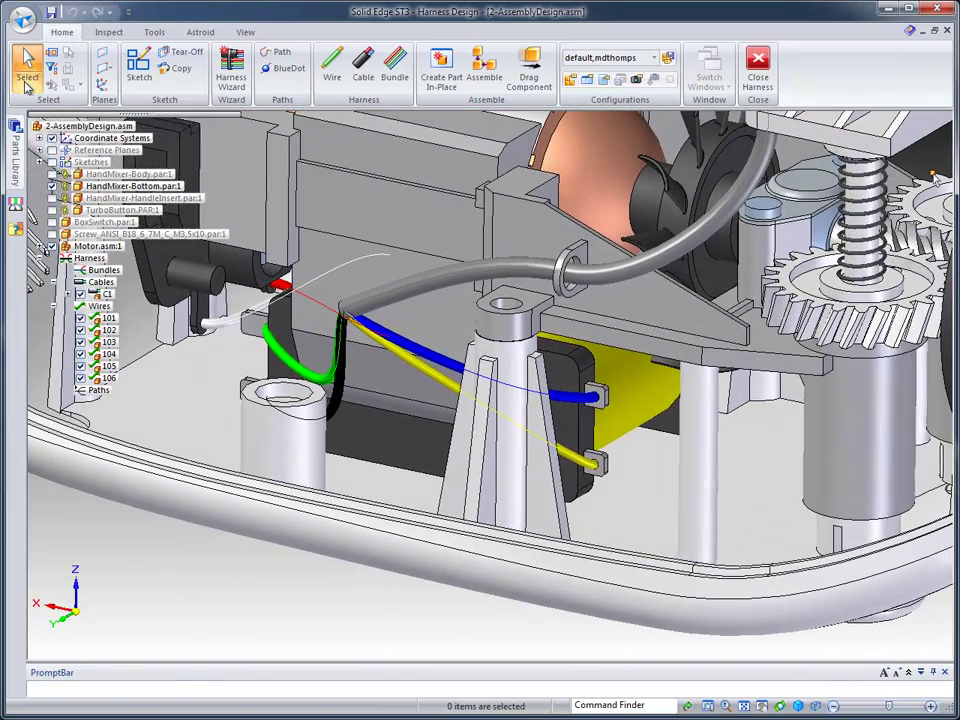
With face priority, recognize the wire loop of Front_Frame.par as a feature and move it about 4 mm toward the motor's rear
{"action": "left_click", "coordinate": [27, 86]}
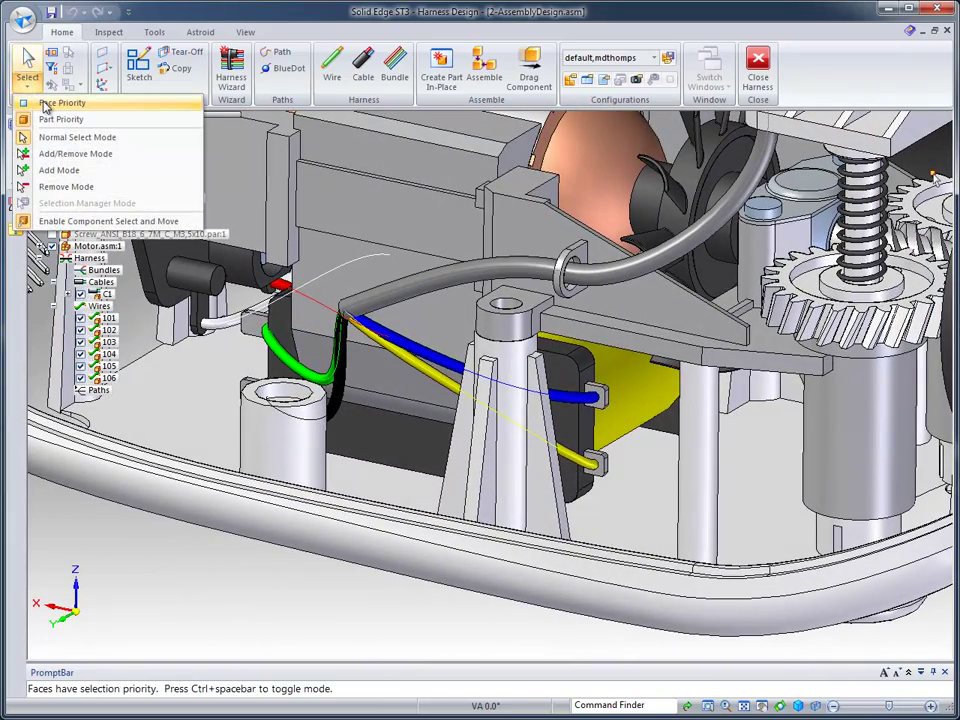
{"action": "left_click", "coordinate": [46, 97]}
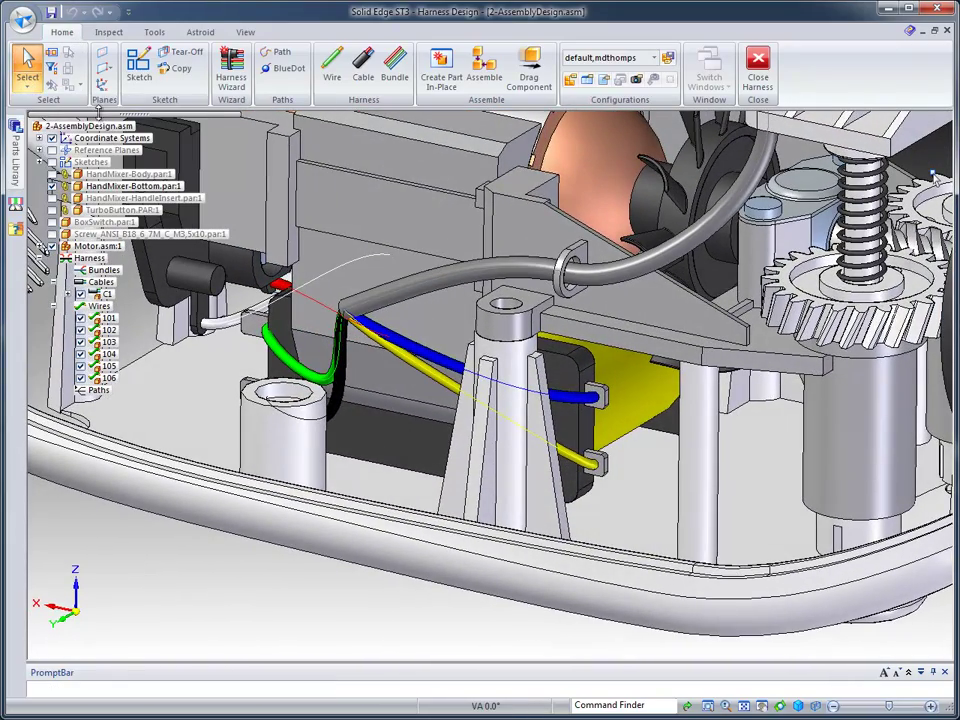
{"action": "left_click", "coordinate": [573, 255]}
{"action": "scroll", "coordinate": [600, 140], "scroll_direction": "up", "scroll_amount": 3}
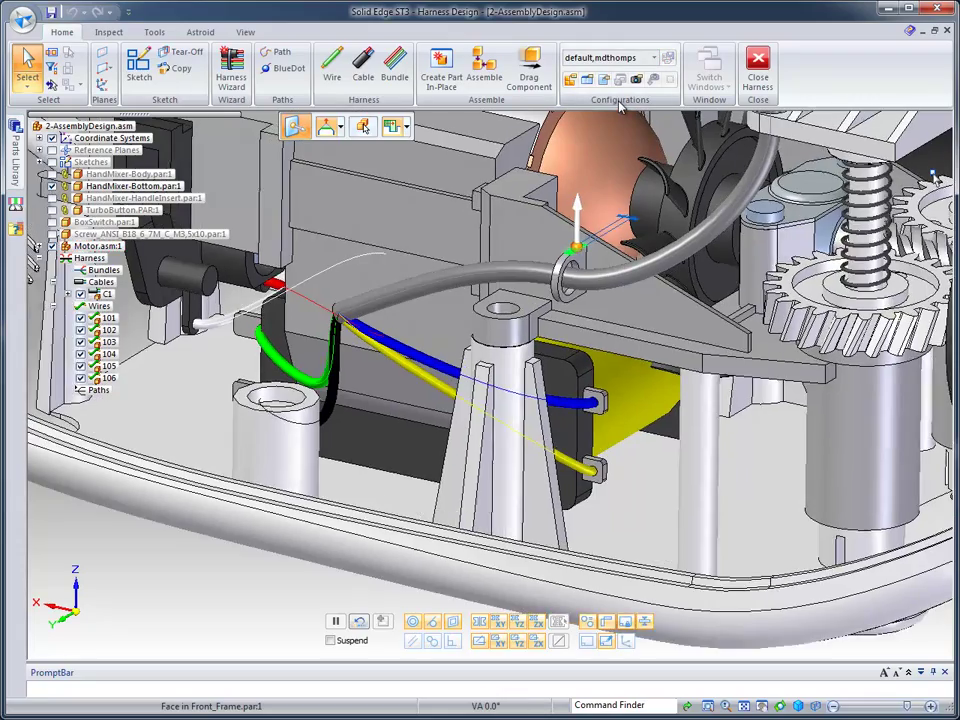
{"action": "scroll", "coordinate": [620, 156], "scroll_direction": "up", "scroll_amount": 1}
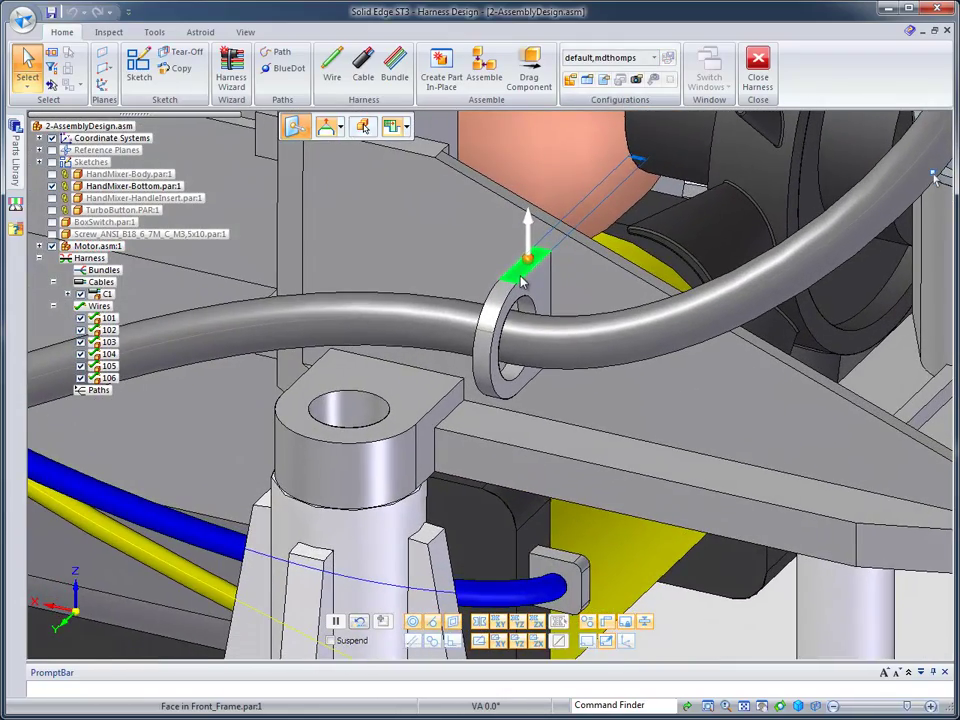
{"action": "right_click", "coordinate": [517, 272]}
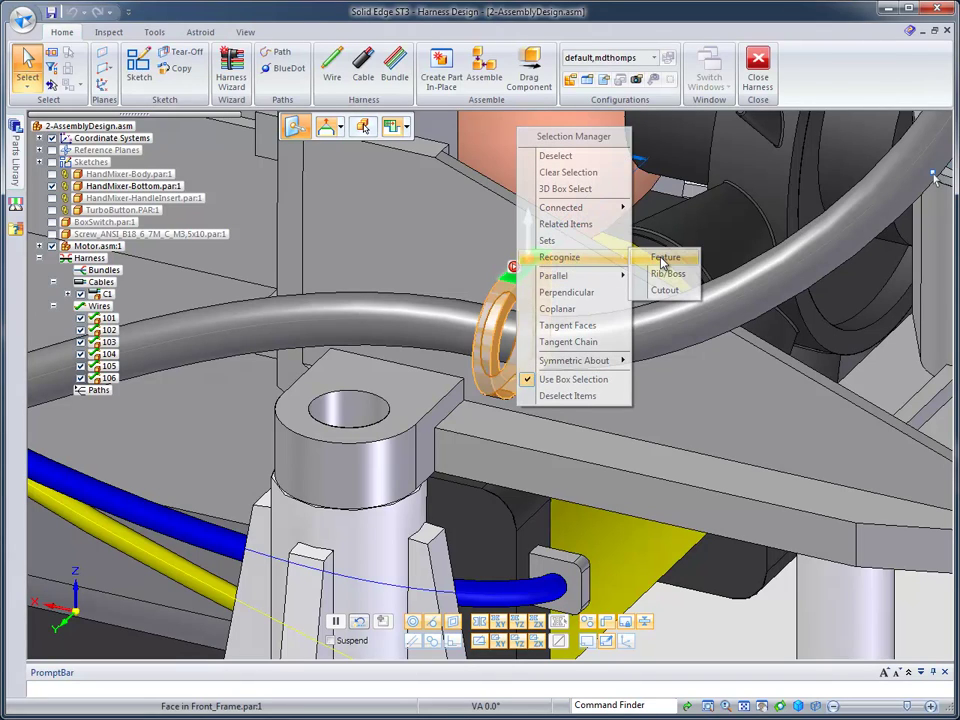
{"action": "left_click", "coordinate": [661, 262]}
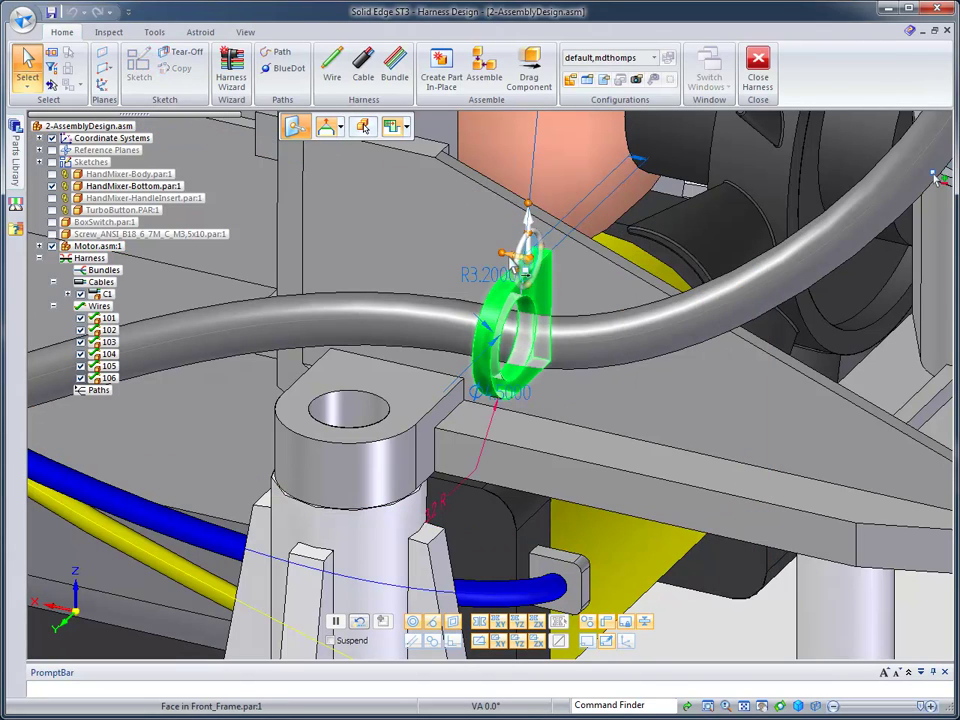
{"action": "left_click", "coordinate": [512, 256]}
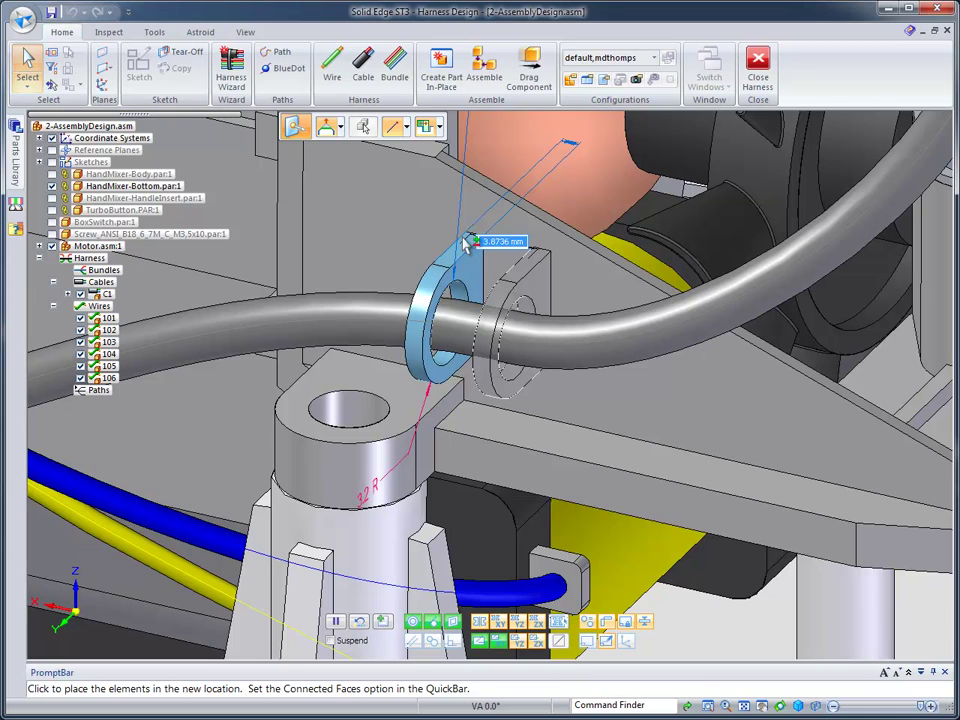
{"action": "left_click", "coordinate": [478, 234]}
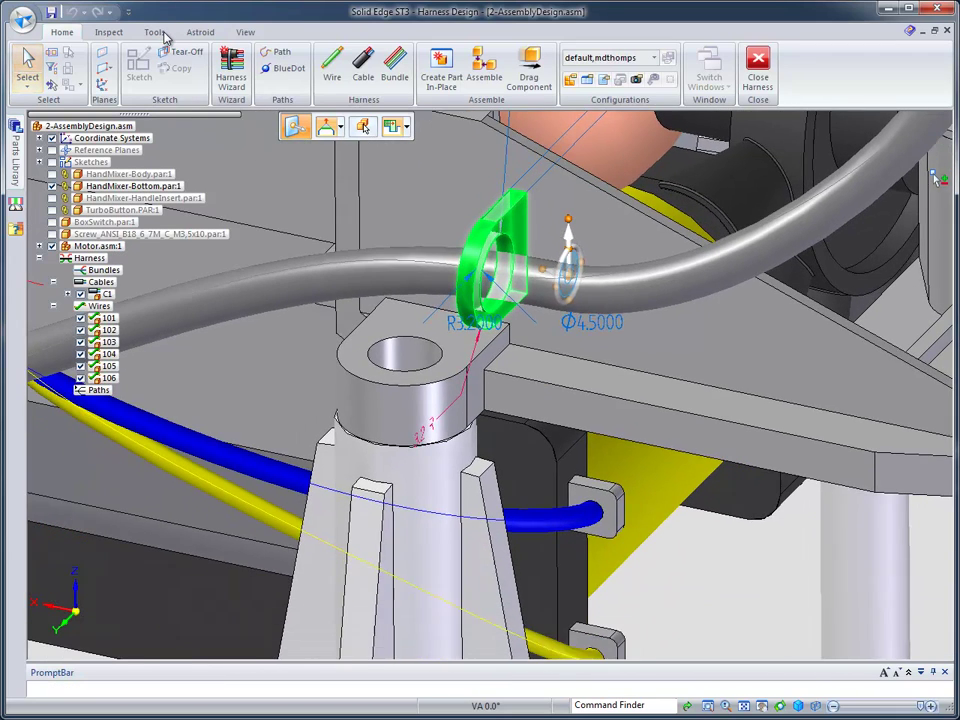
Update all links so the cable follows the moved wire loop, and clear the selection
{"action": "left_click", "coordinate": [163, 33]}
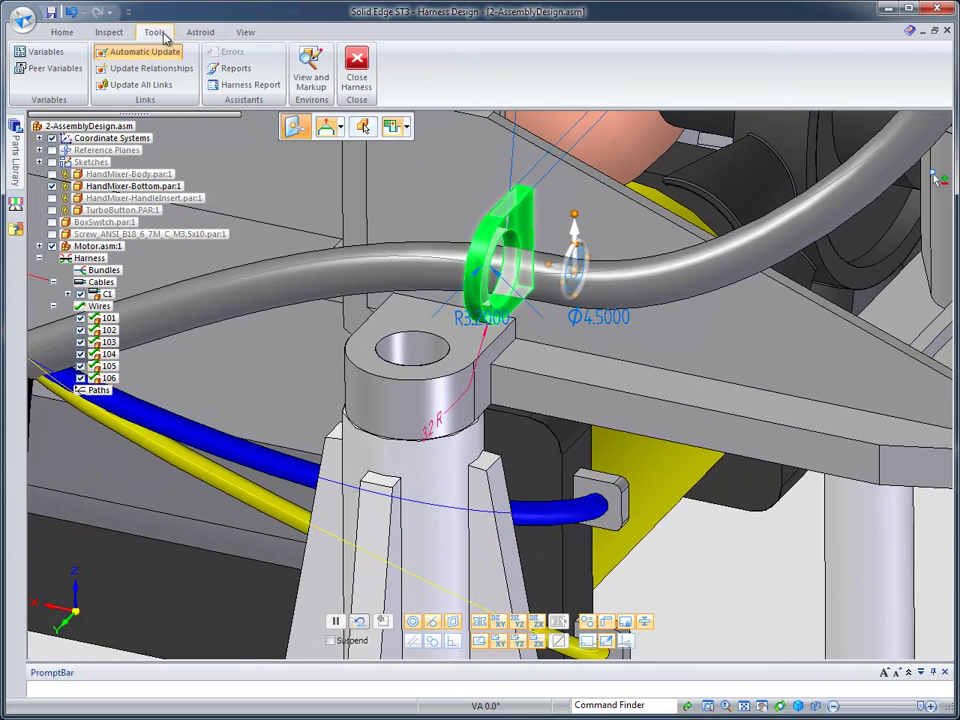
{"action": "left_click", "coordinate": [143, 85]}
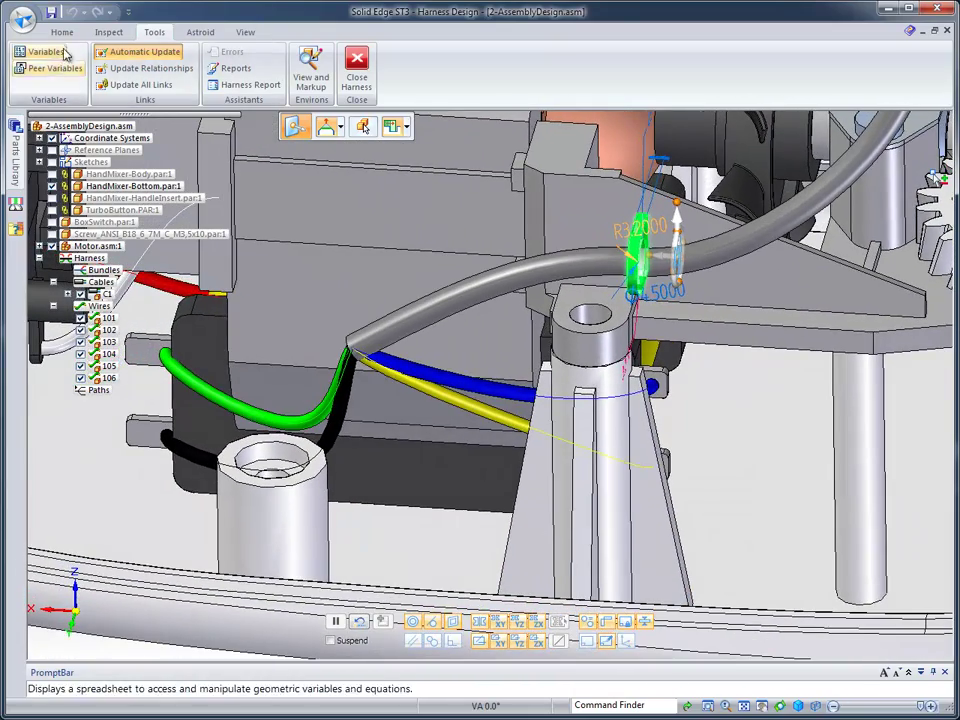
{"action": "left_click", "coordinate": [62, 33]}
{"action": "left_click", "coordinate": [35, 60]}
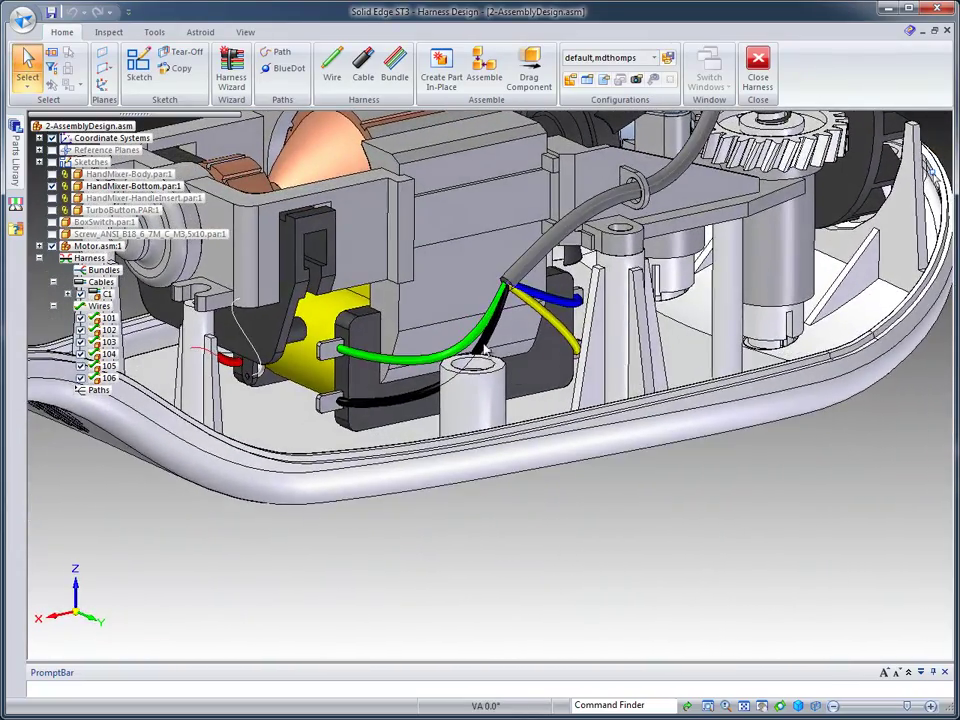
Hide all harness path curves, leaving the physical conductors shown
{"action": "right_click", "coordinate": [666, 492]}
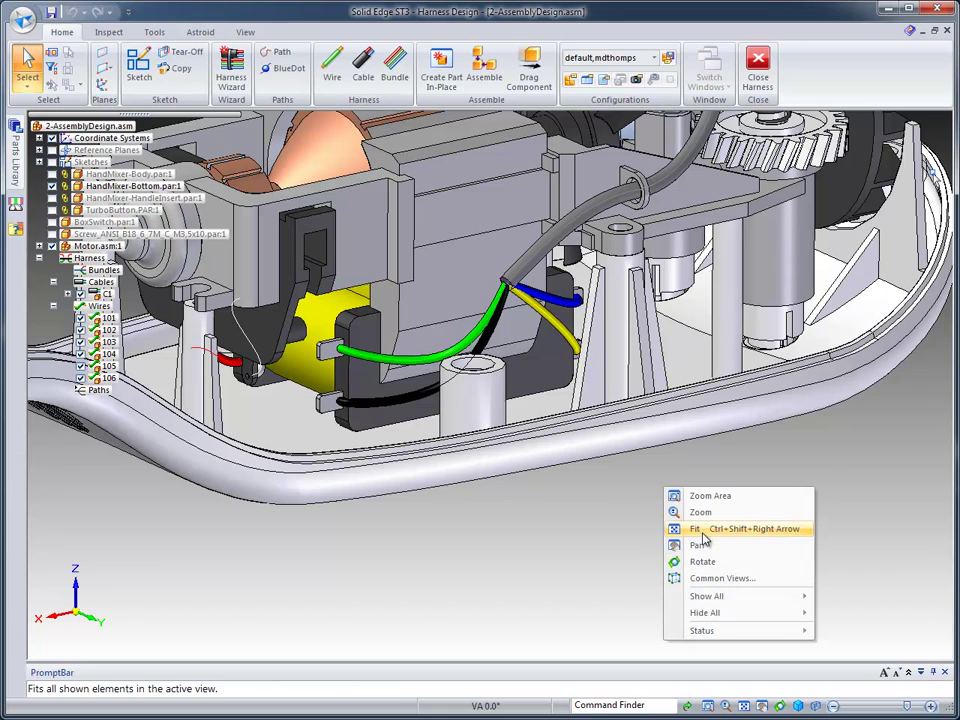
{"action": "mouse_move", "coordinate": [712, 615]}
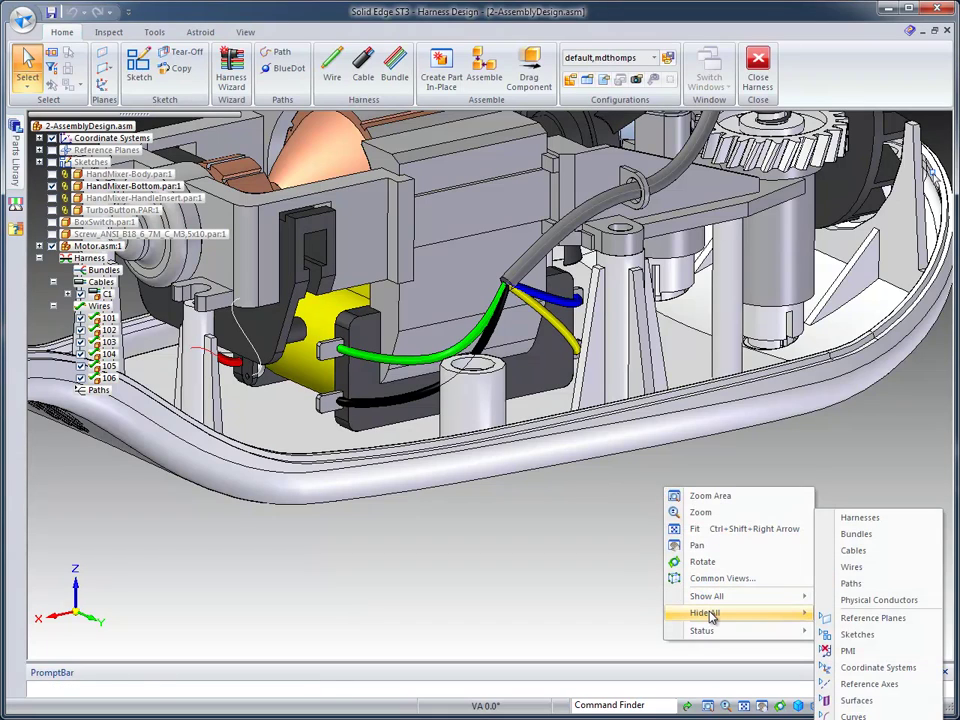
{"action": "left_click", "coordinate": [866, 573]}
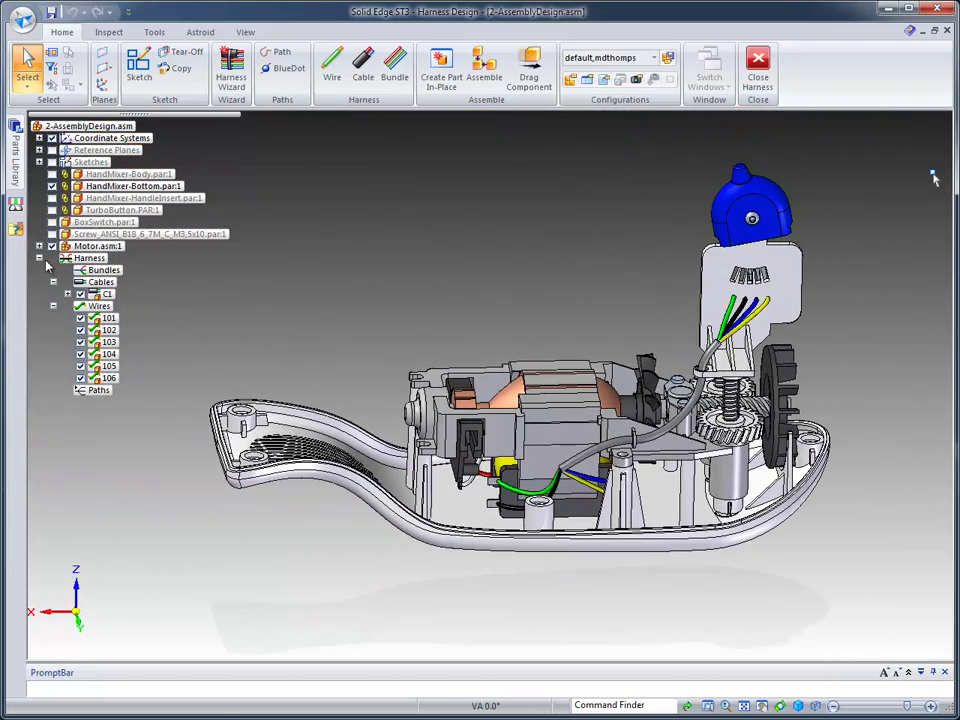
Collapse the harness tree and show HandMixer-Body.par and BoxSwitch.par
{"action": "left_click", "coordinate": [39, 258]}
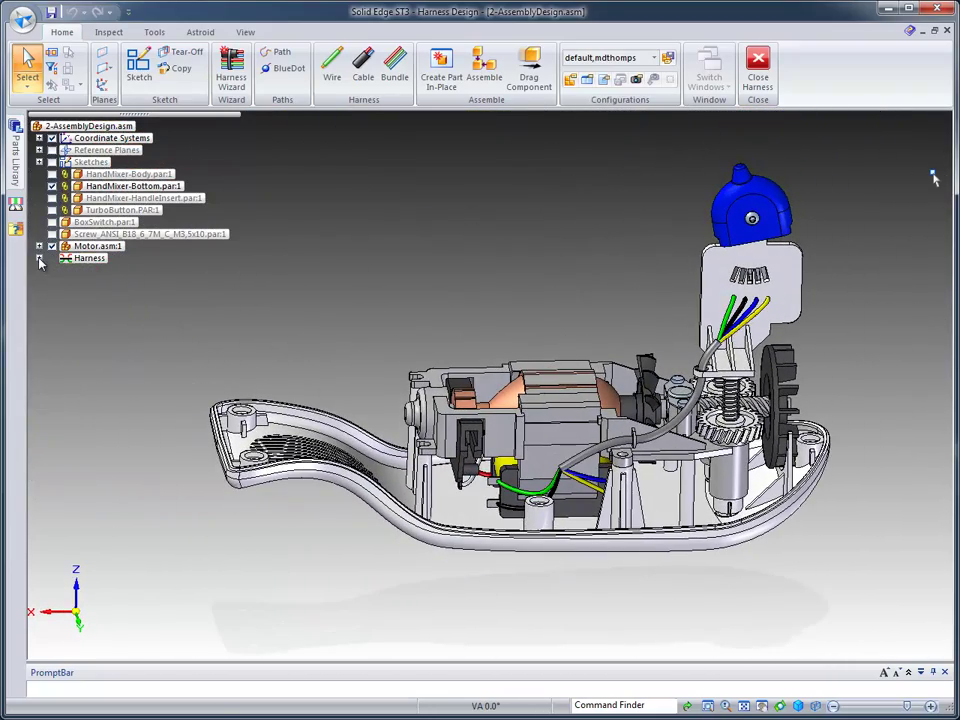
{"action": "left_click", "coordinate": [52, 174]}
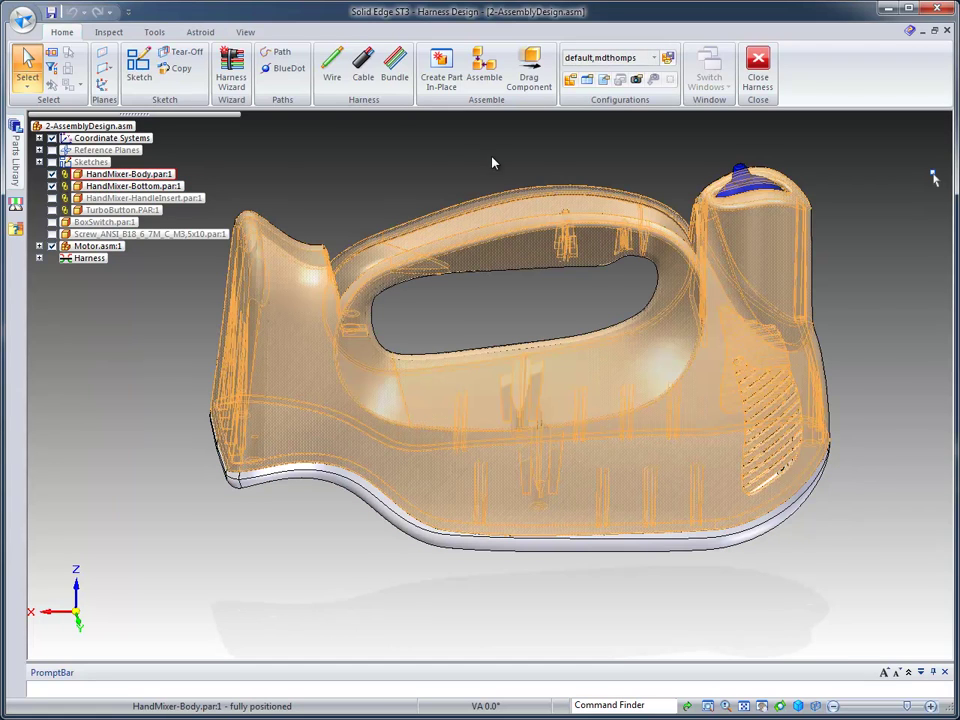
{"action": "left_click", "coordinate": [212, 186]}
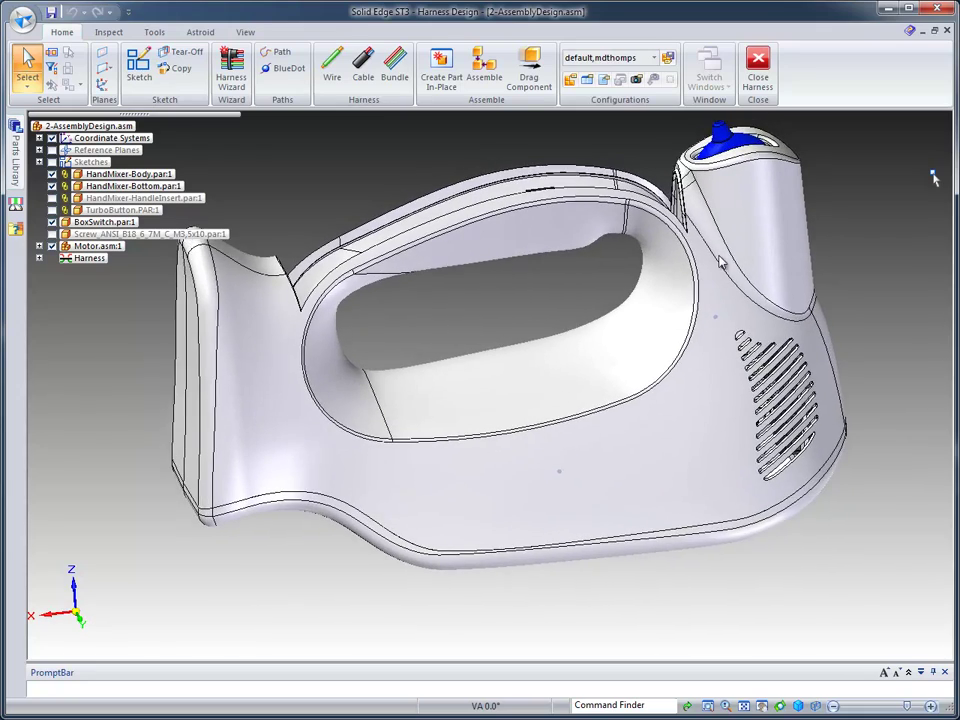
Apply the White (clear) face style to HandMixer-Body.par so the harness can be inspected through the housing
{"action": "left_click", "coordinate": [478, 238]}
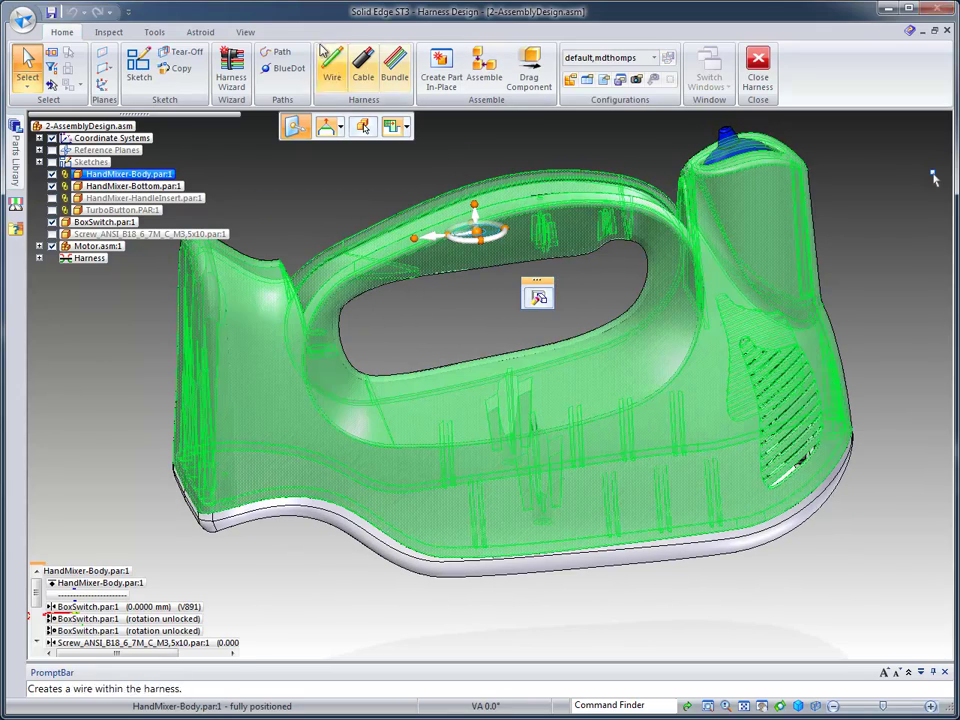
{"action": "left_click", "coordinate": [243, 33]}
{"action": "left_click", "coordinate": [611, 69]}
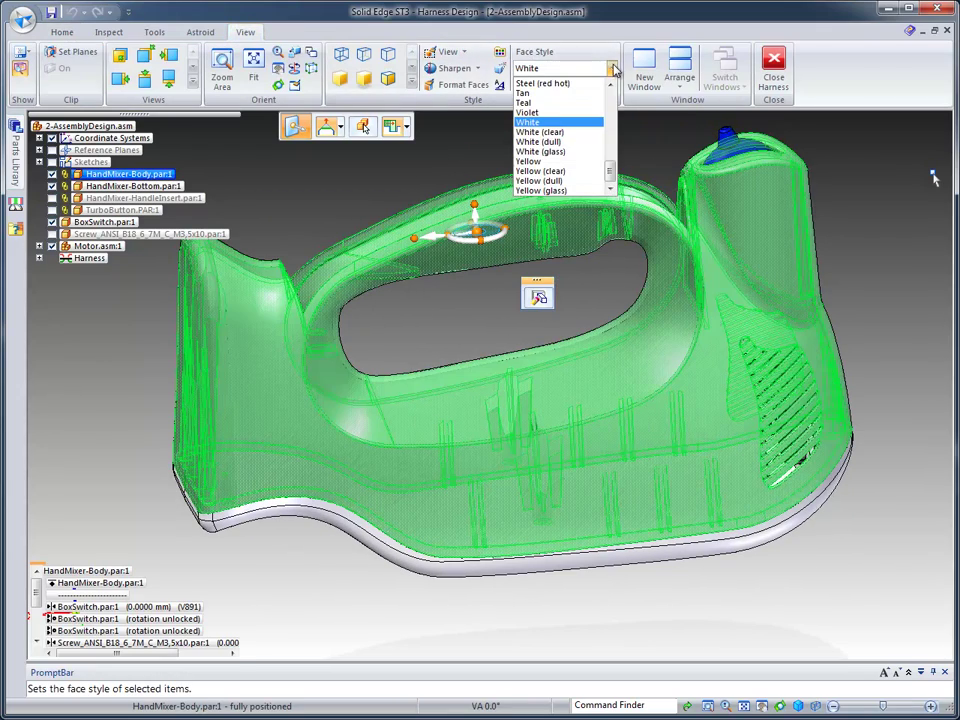
{"action": "left_click", "coordinate": [556, 132]}
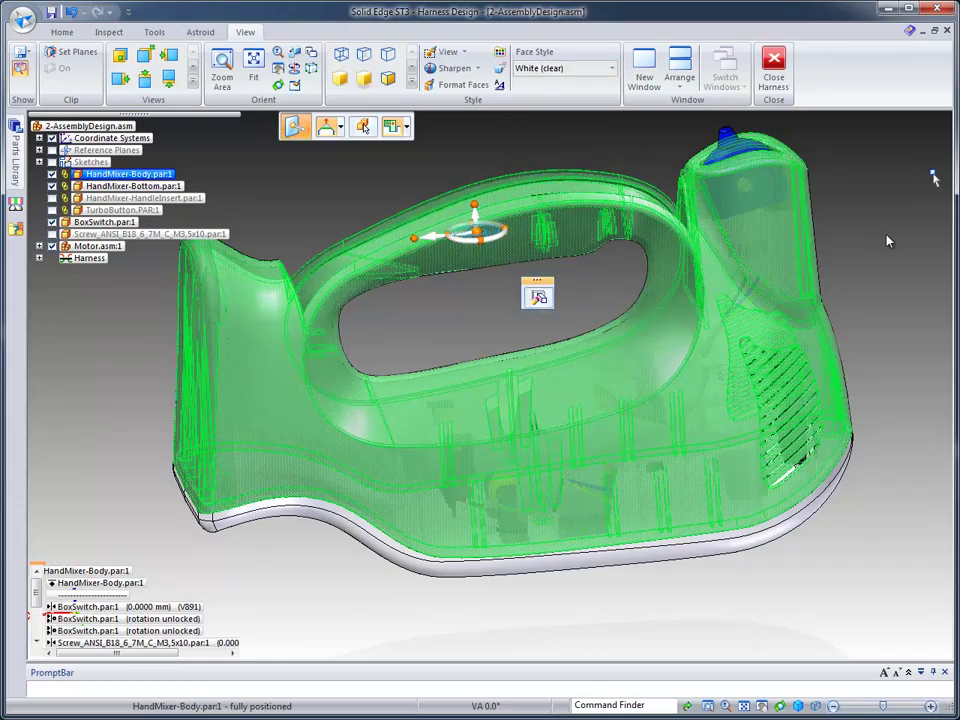
{"action": "left_click", "coordinate": [885, 234]}
{"action": "middle_click_drag", "start_coordinate": [885, 234], "coordinate": [660, 83]}
{"action": "scroll", "coordinate": [688, 180], "scroll_direction": "up", "scroll_amount": 2}
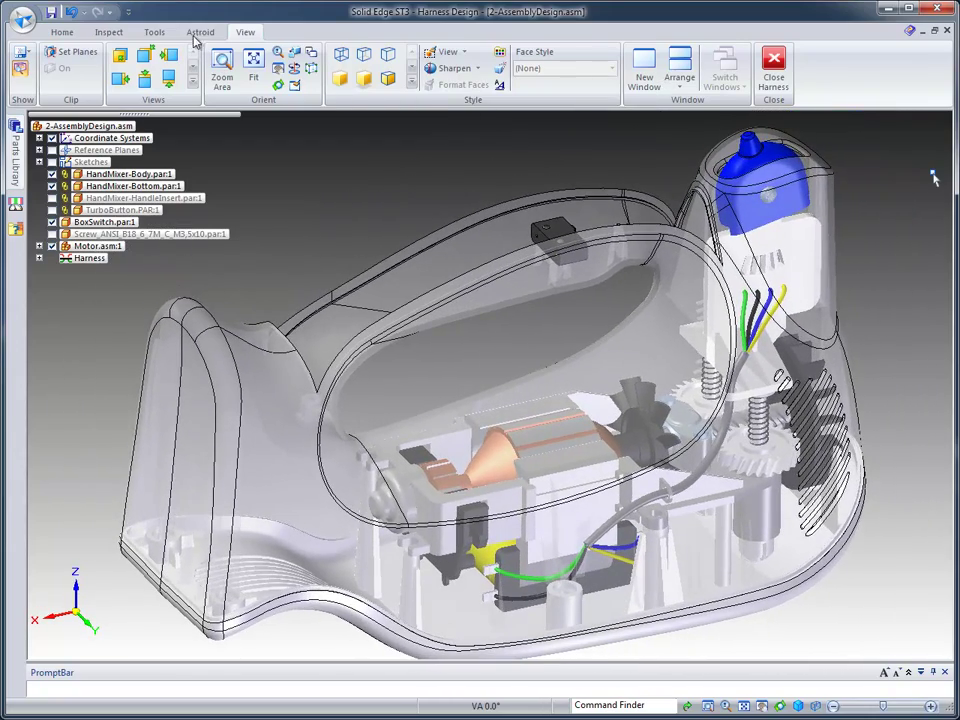
Clip the view between two planes parallel to the BoxSwitch end face, cutting off the rear end of the housing
{"action": "left_click", "coordinate": [87, 55]}
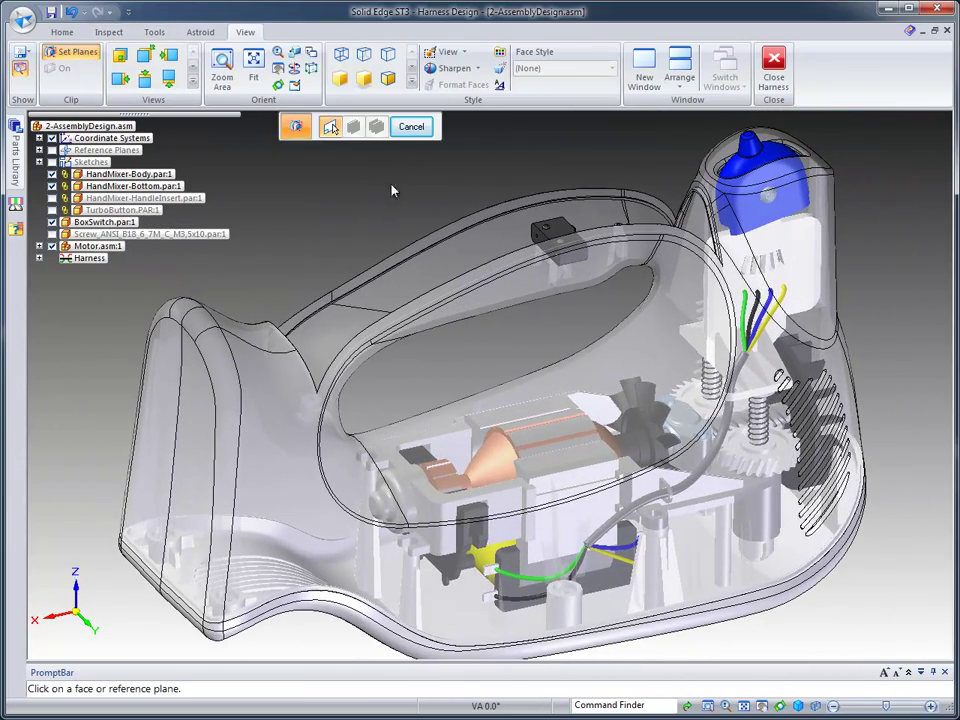
{"action": "left_click", "coordinate": [541, 244]}
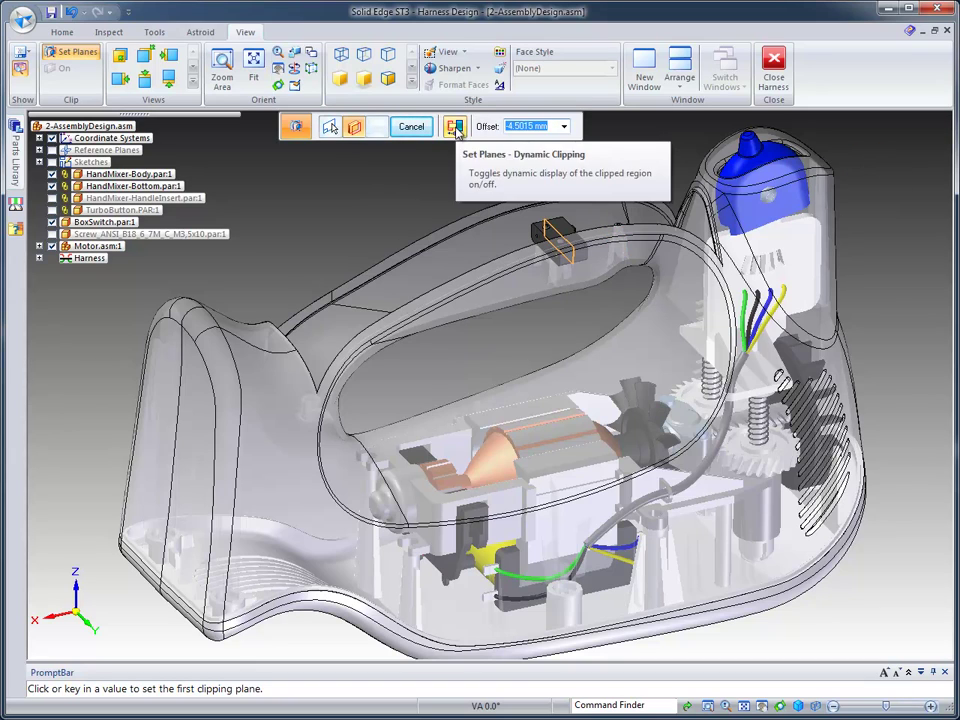
{"action": "left_click", "coordinate": [866, 148]}
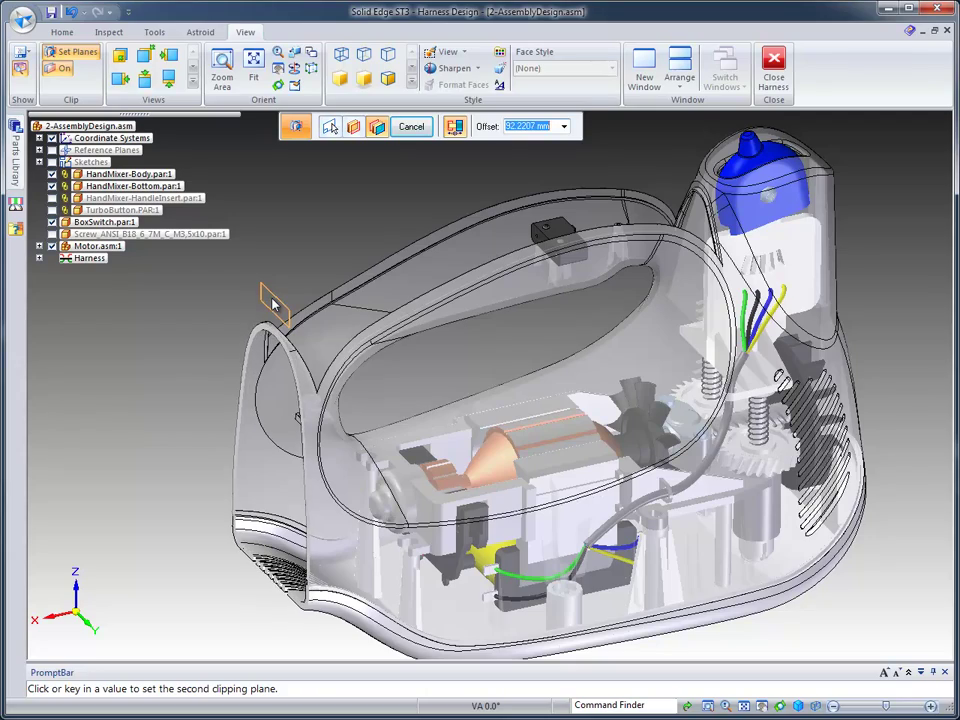
{"action": "left_click", "coordinate": [272, 305]}
{"action": "middle_click_drag", "start_coordinate": [321, 219], "coordinate": [570, 222]}
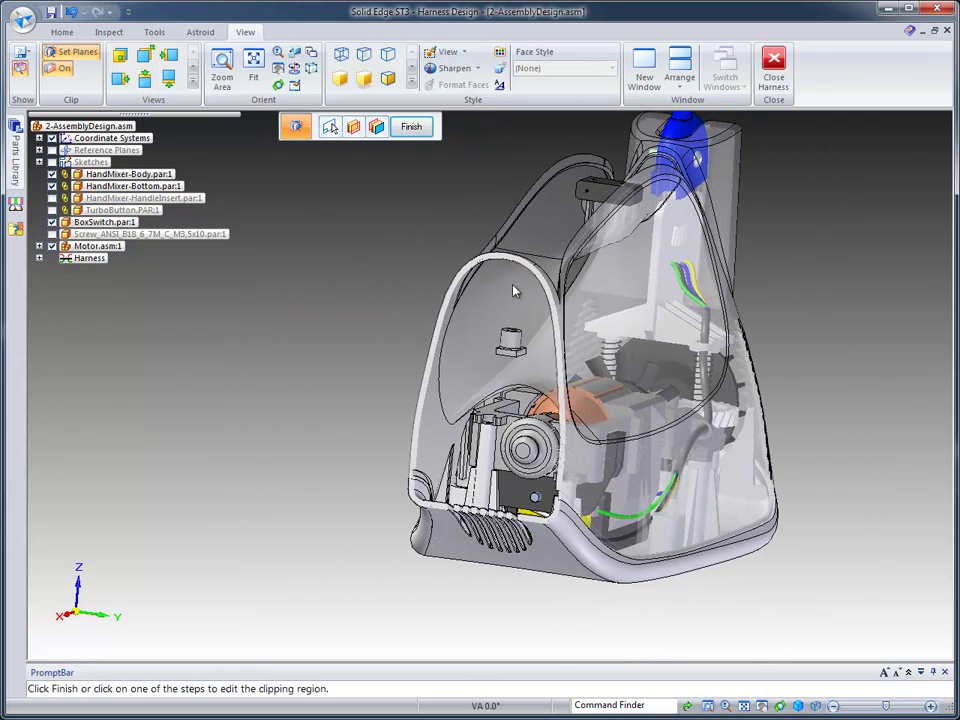
{"action": "middle_click_drag", "start_coordinate": [477, 397], "coordinate": [388, 124]}
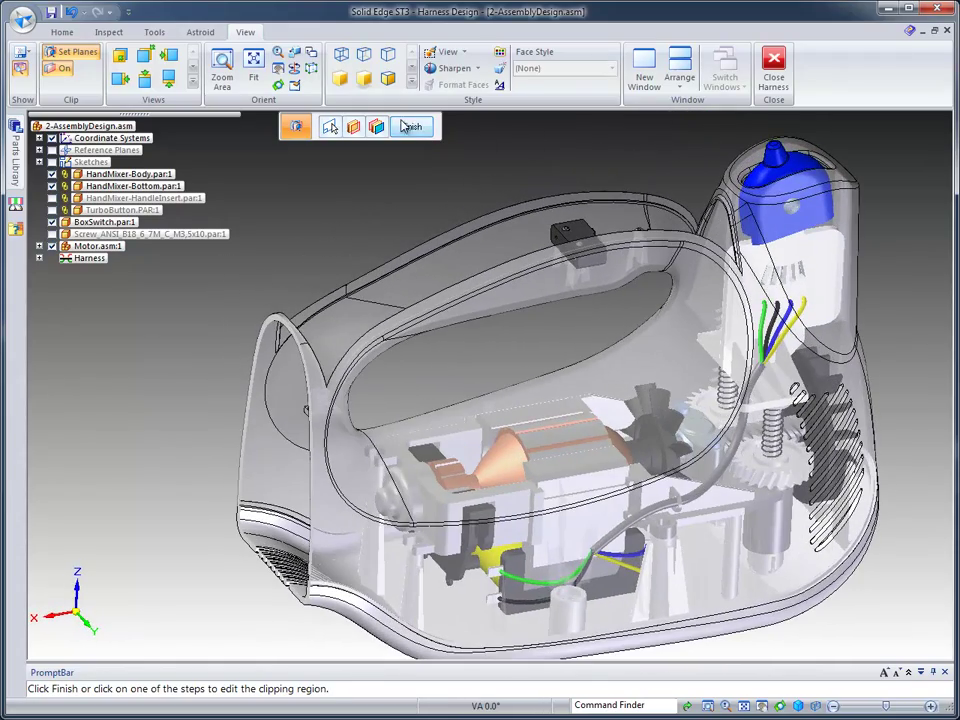
{"action": "left_click", "coordinate": [62, 32]}
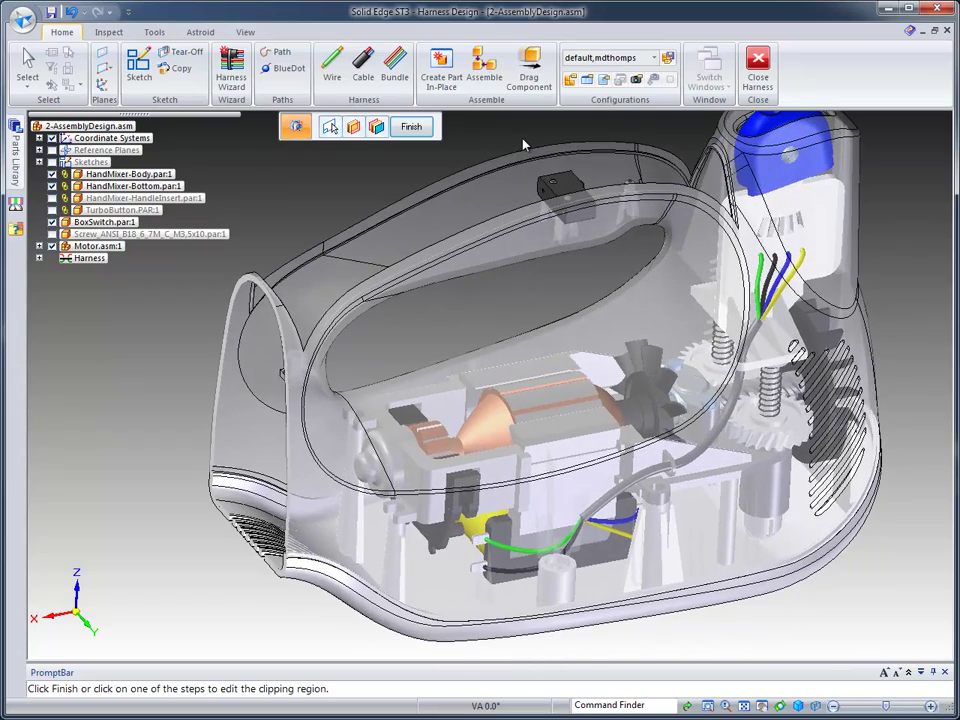
{"action": "left_click", "coordinate": [432, 128]}
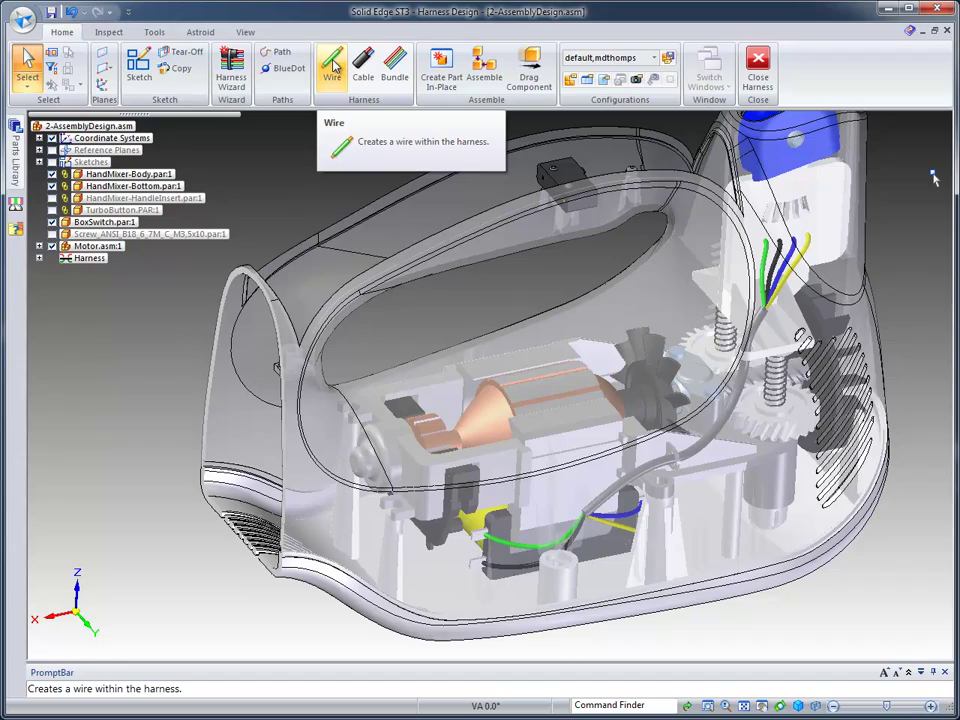
Create a 24-gage Solid Copper Red wire from the first BoxSwitch terminal hole to the nearer motor brush terminal
{"action": "left_click", "coordinate": [333, 66]}
{"action": "scroll", "coordinate": [342, 178], "scroll_direction": "up", "scroll_amount": 5}
{"action": "scroll", "coordinate": [605, 193], "scroll_direction": "up", "scroll_amount": 5}
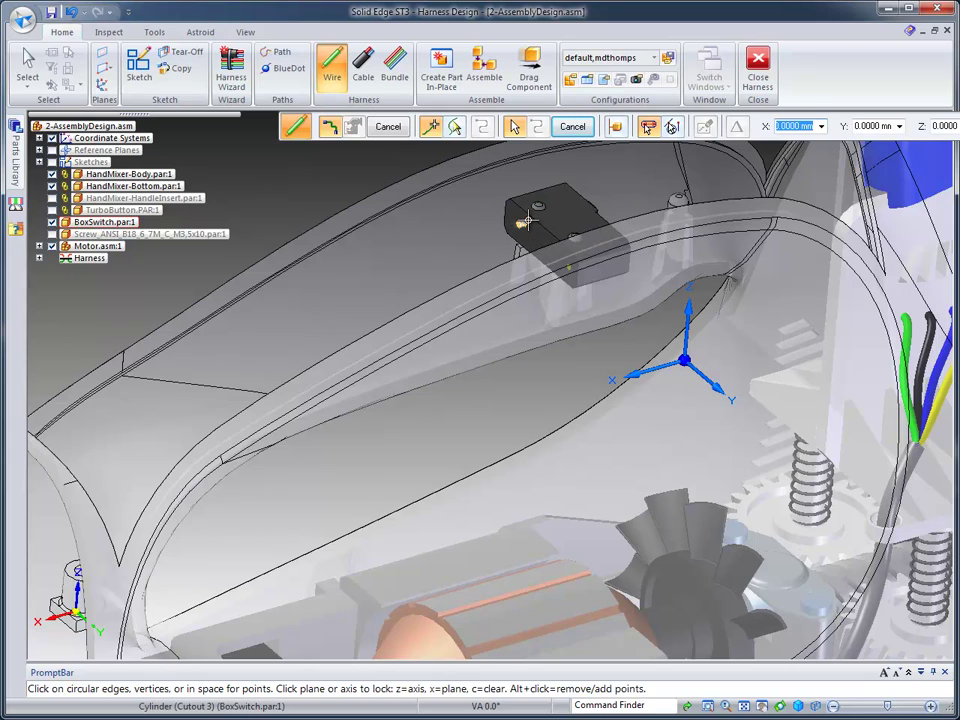
{"action": "scroll", "coordinate": [364, 294], "scroll_direction": "up", "scroll_amount": 6}
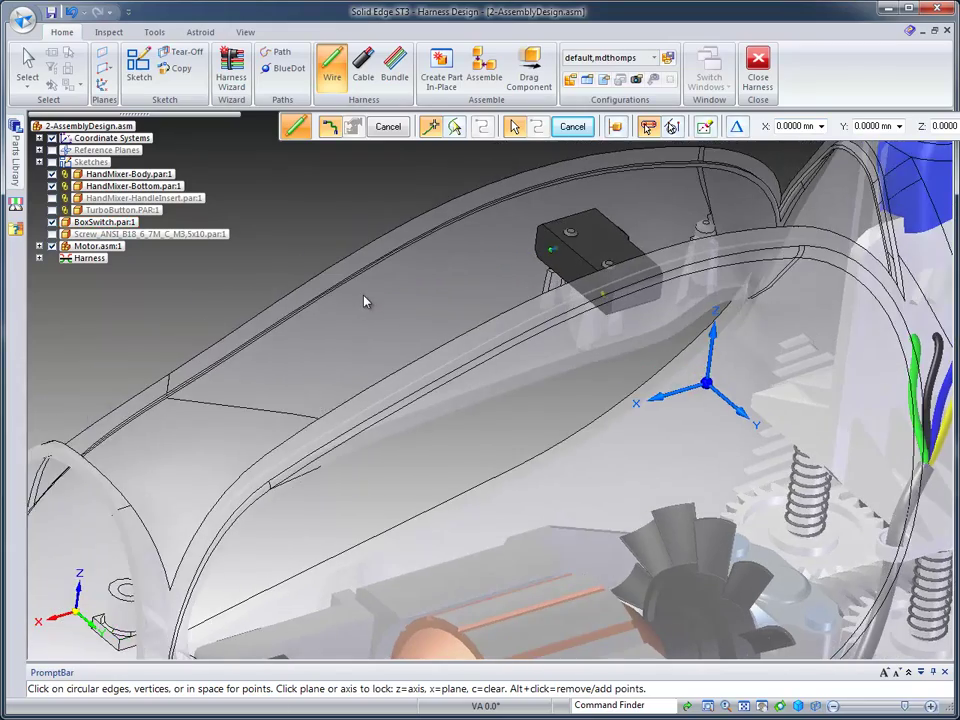
{"action": "scroll", "coordinate": [370, 298], "scroll_direction": "up", "scroll_amount": 3}
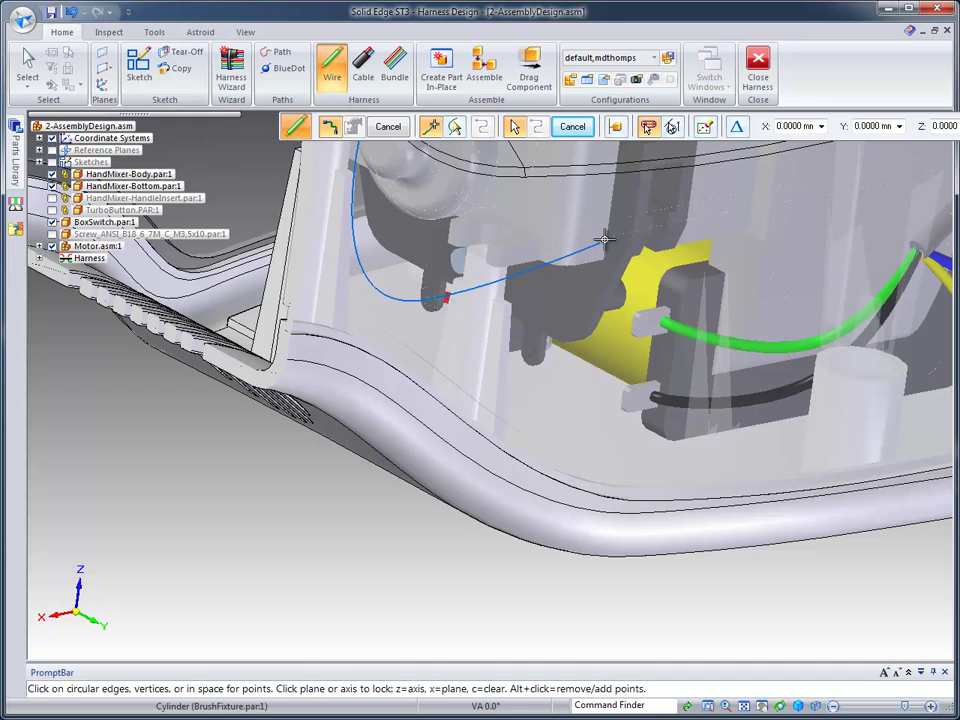
{"action": "right_click", "coordinate": [735, 215]}
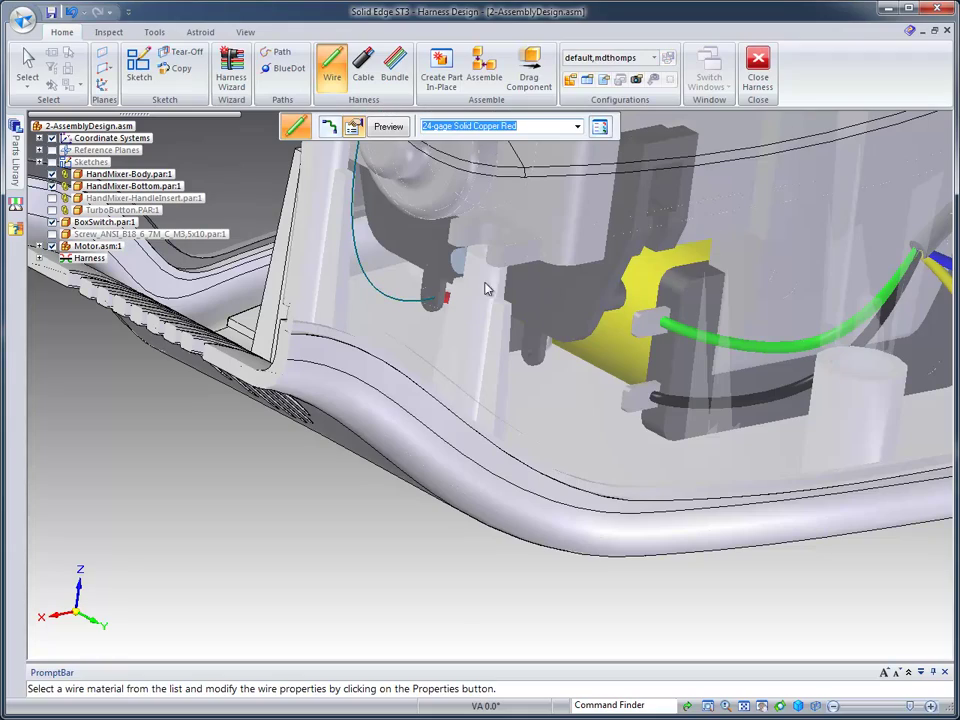
{"action": "scroll", "coordinate": [405, 205], "scroll_direction": "up", "scroll_amount": 5}
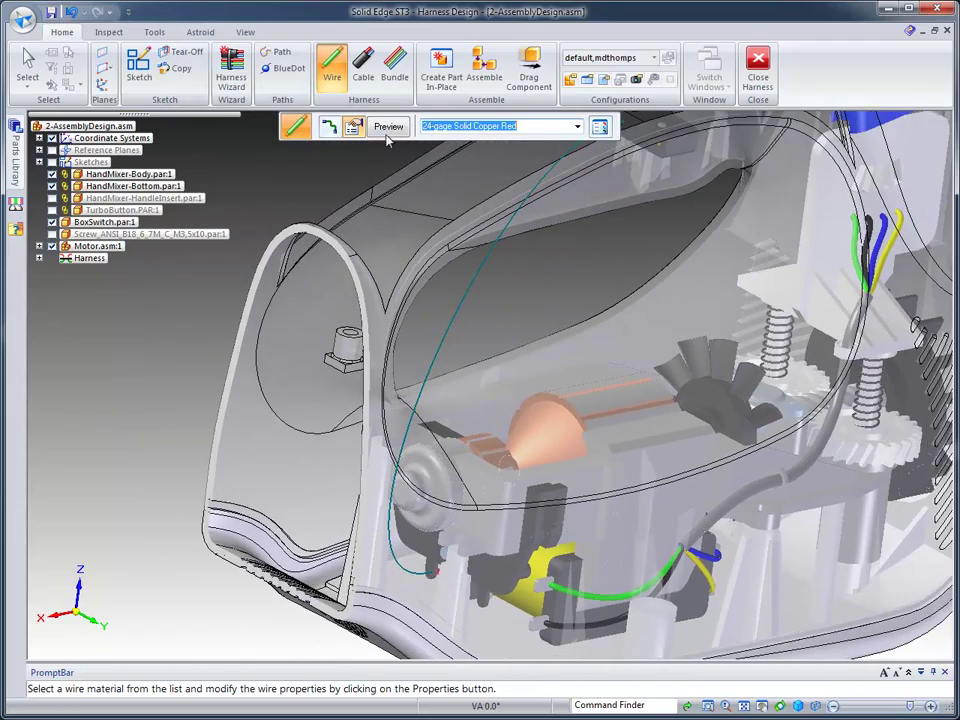
{"action": "left_click", "coordinate": [388, 127]}
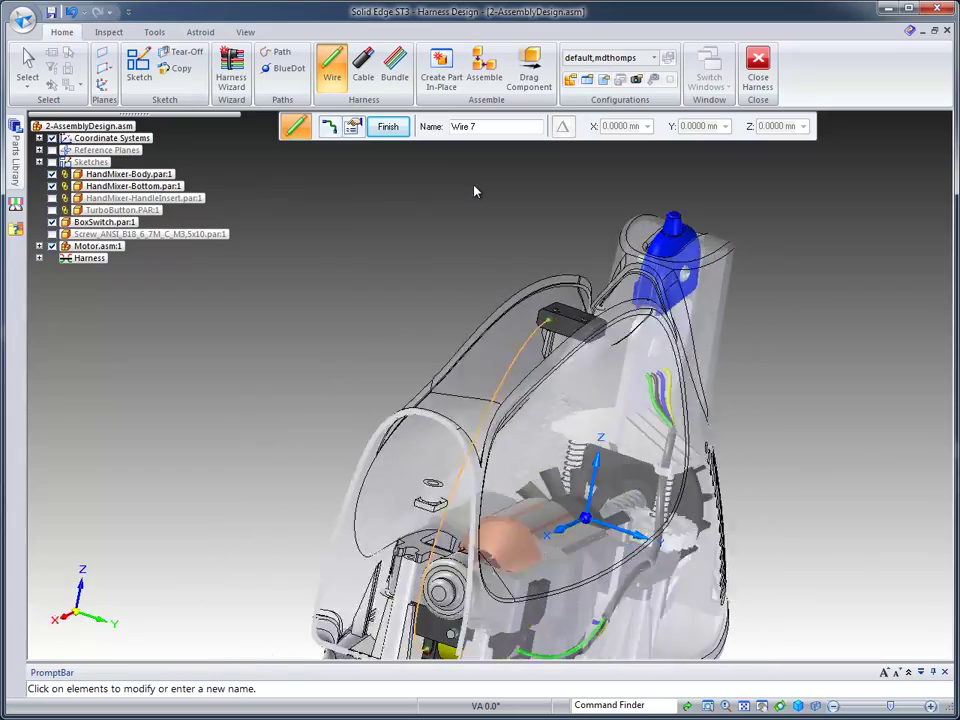
{"action": "left_click", "coordinate": [388, 127]}
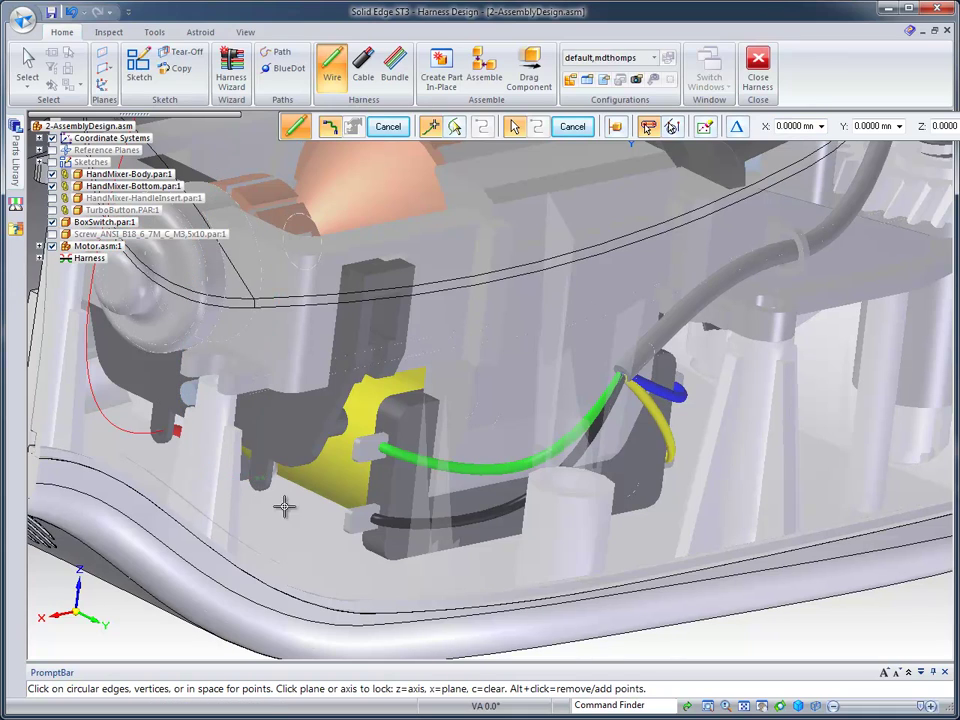
Create a second wire from the other BoxSwitch hole to the other motor brush terminal, using 24-gage Solid Copper White
{"action": "left_click", "coordinate": [317, 540]}
{"action": "right_click", "coordinate": [322, 537]}
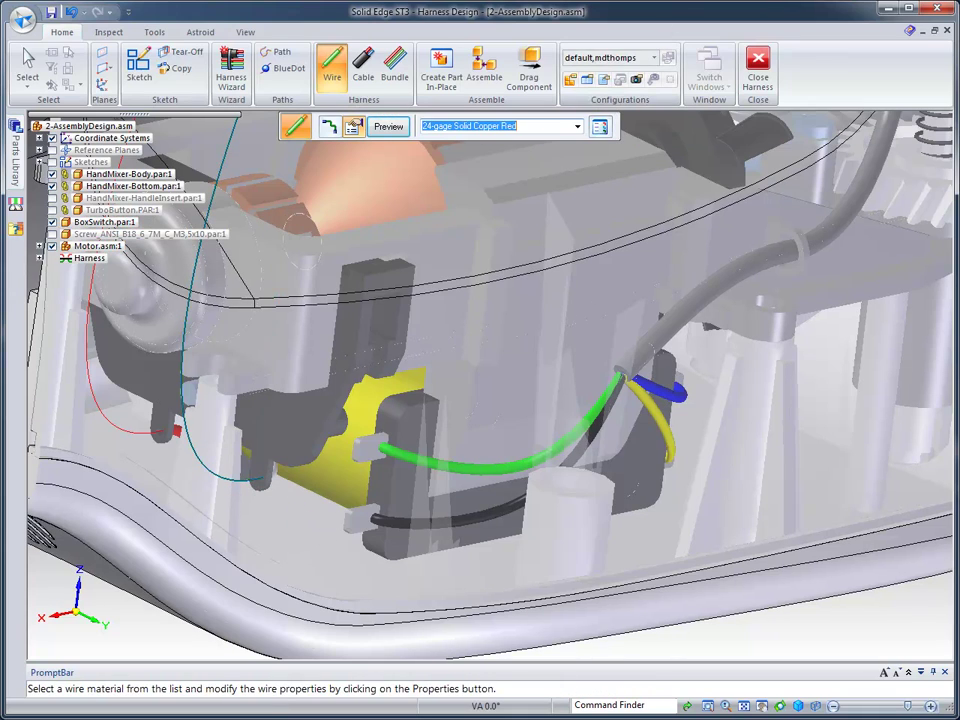
{"action": "left_click", "coordinate": [577, 127]}
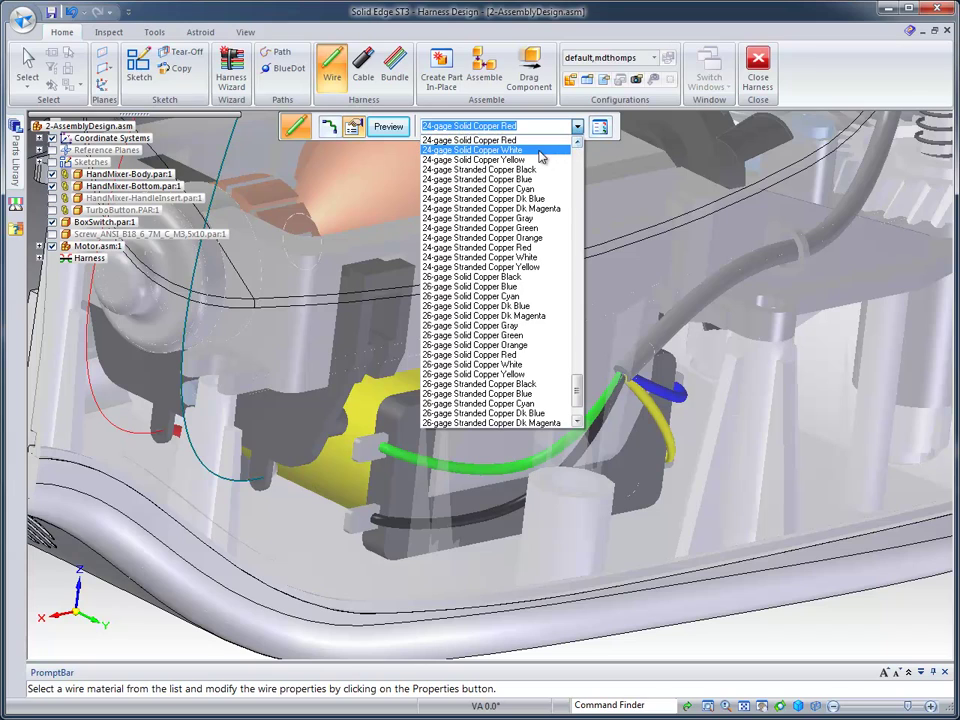
{"action": "left_click", "coordinate": [528, 151]}
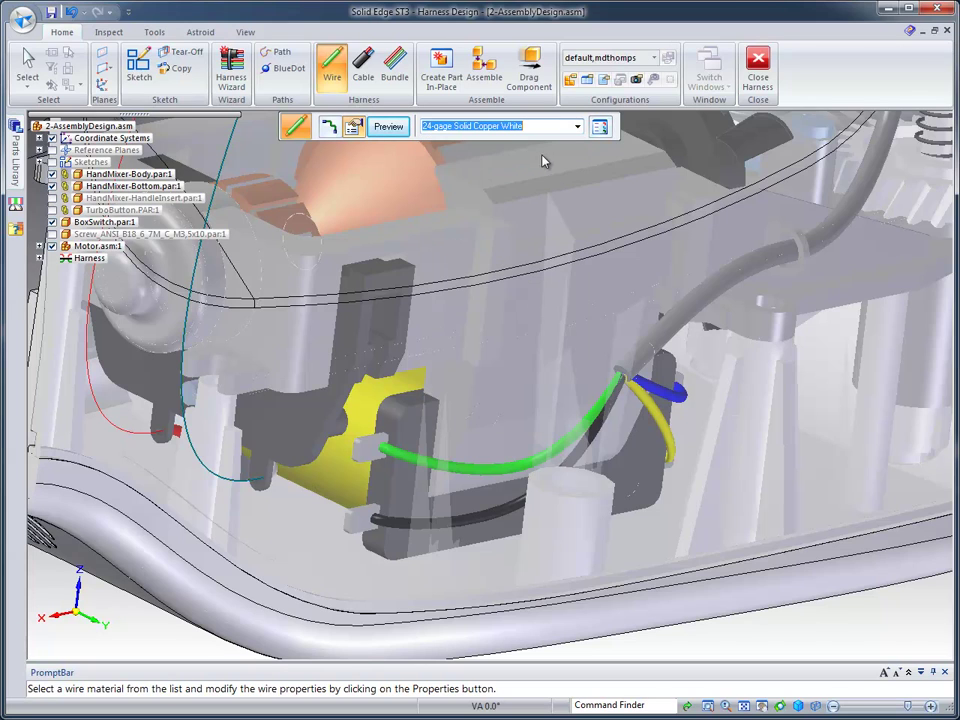
{"action": "left_click", "coordinate": [392, 127]}
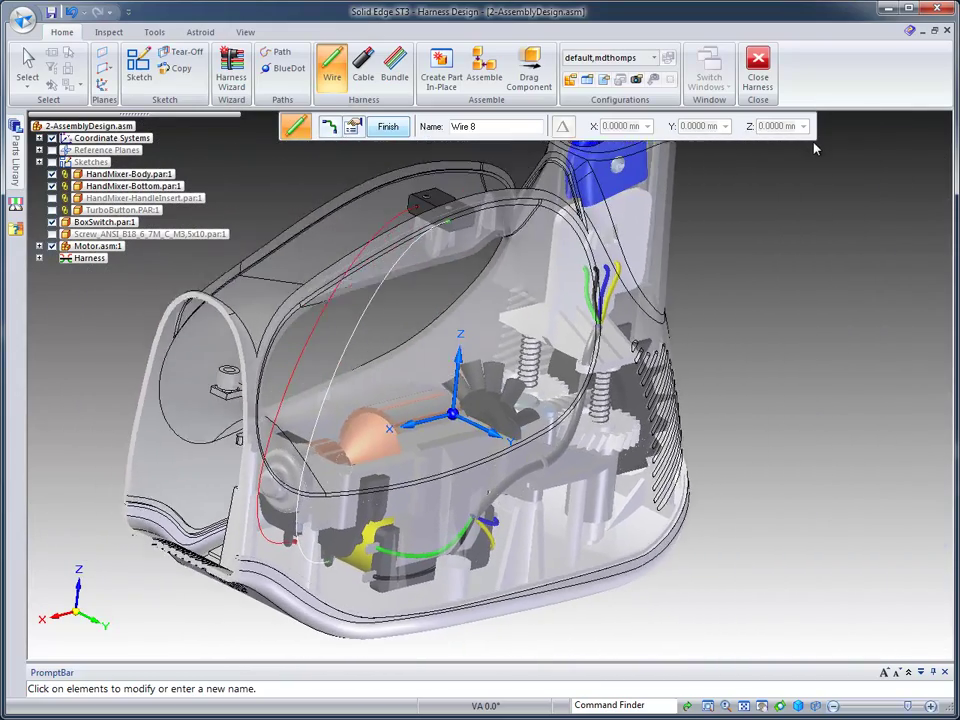
{"action": "left_click", "coordinate": [388, 127]}
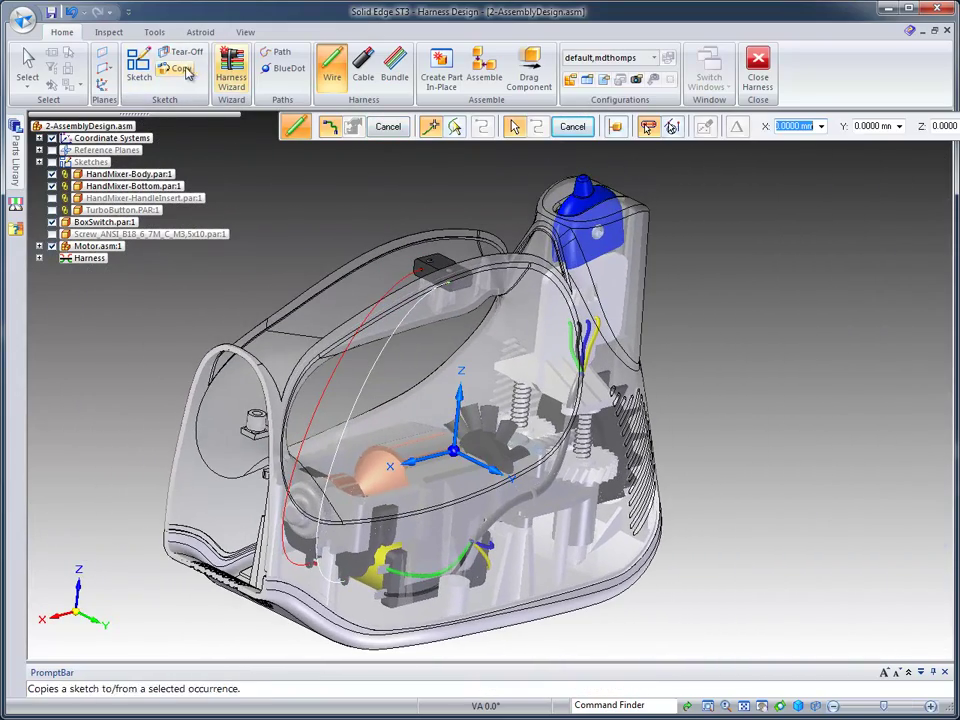
{"action": "left_click", "coordinate": [26, 60]}
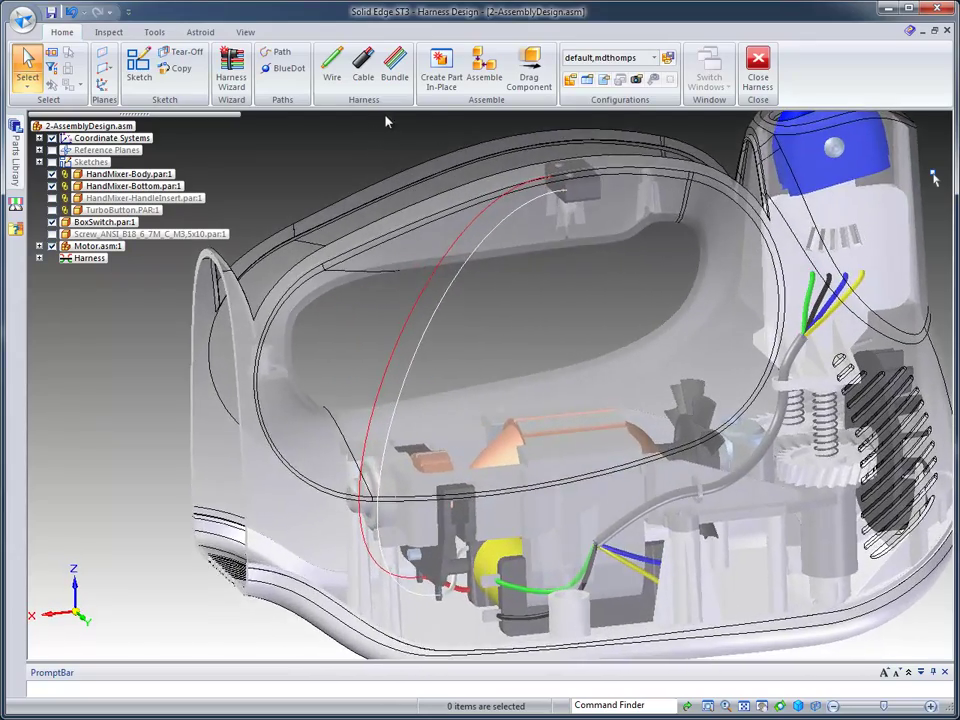
Start a cable and accept the red and white wires, picked at their BoxSwitch ends, as its conductors
{"action": "left_click", "coordinate": [363, 70]}
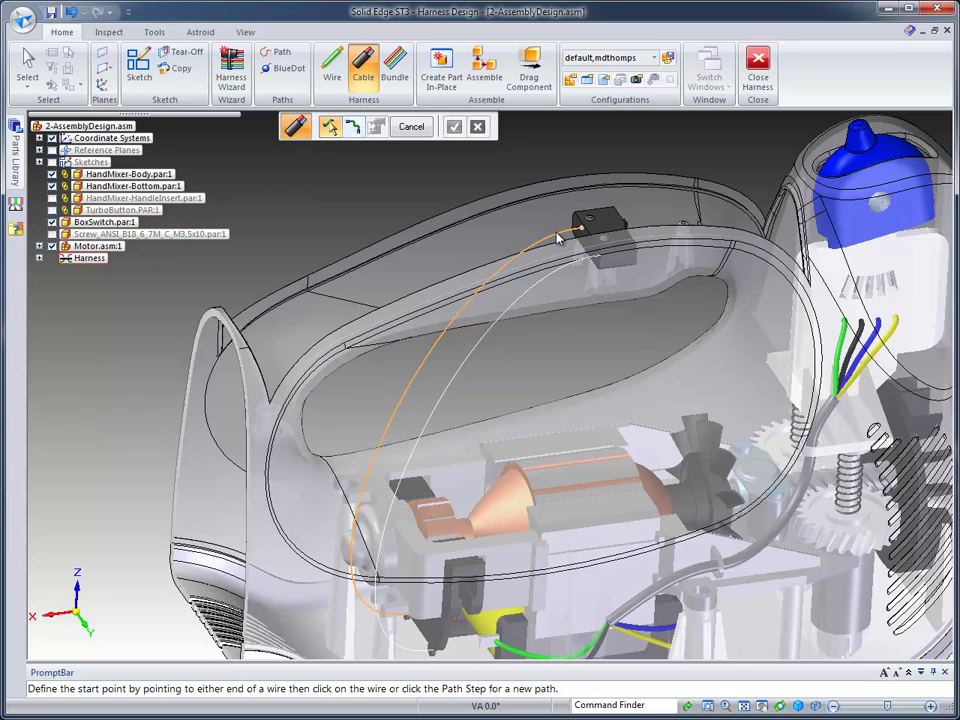
{"action": "left_click", "coordinate": [558, 237]}
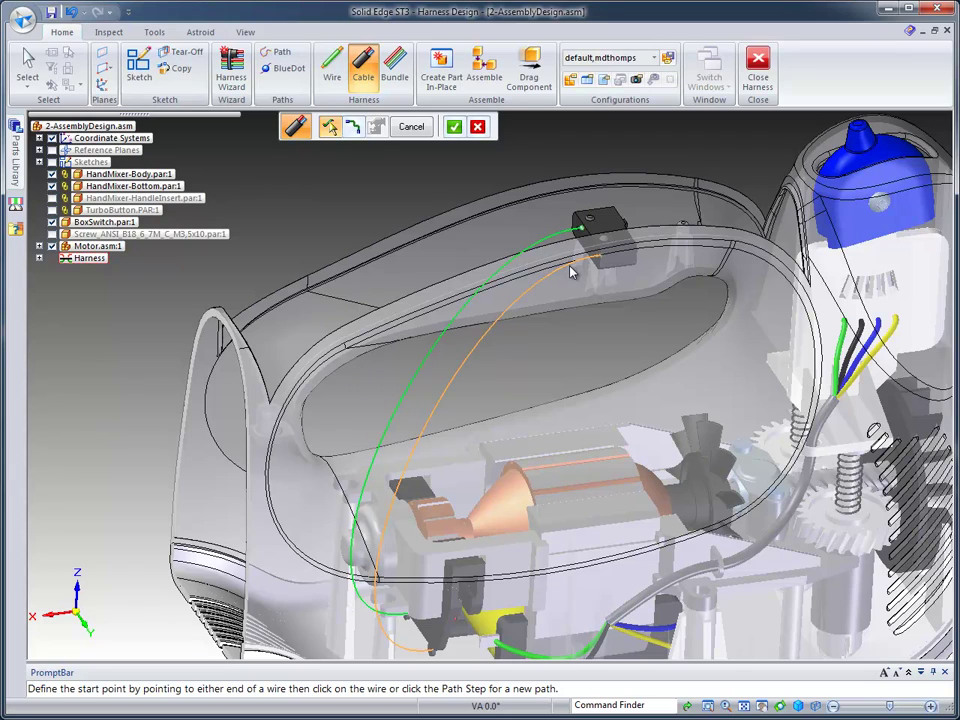
{"action": "left_click", "coordinate": [571, 270]}
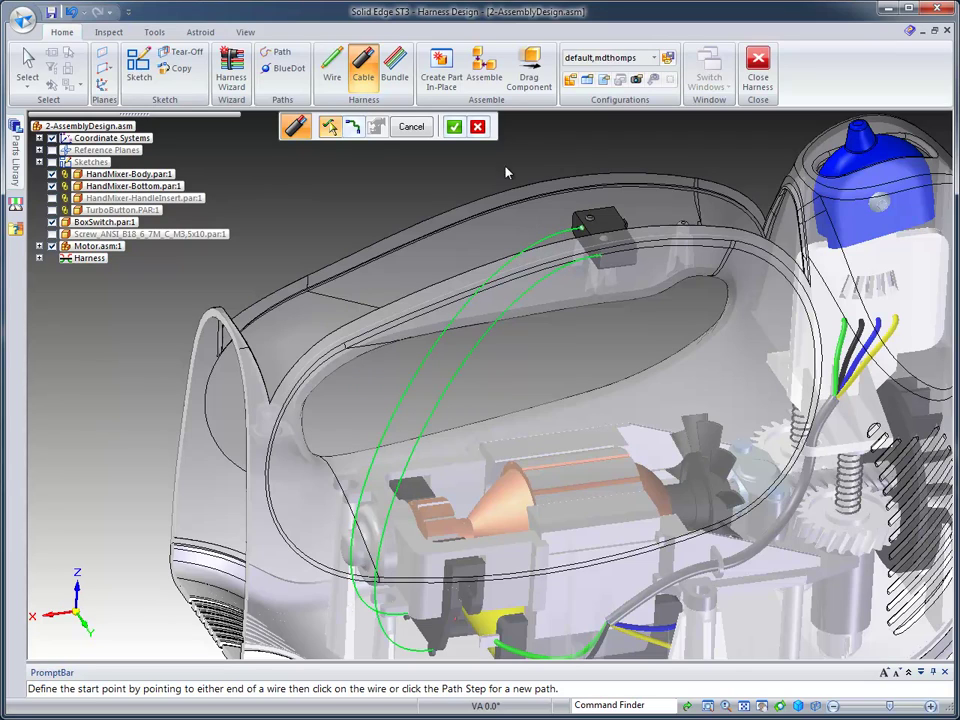
{"action": "left_click", "coordinate": [454, 127]}
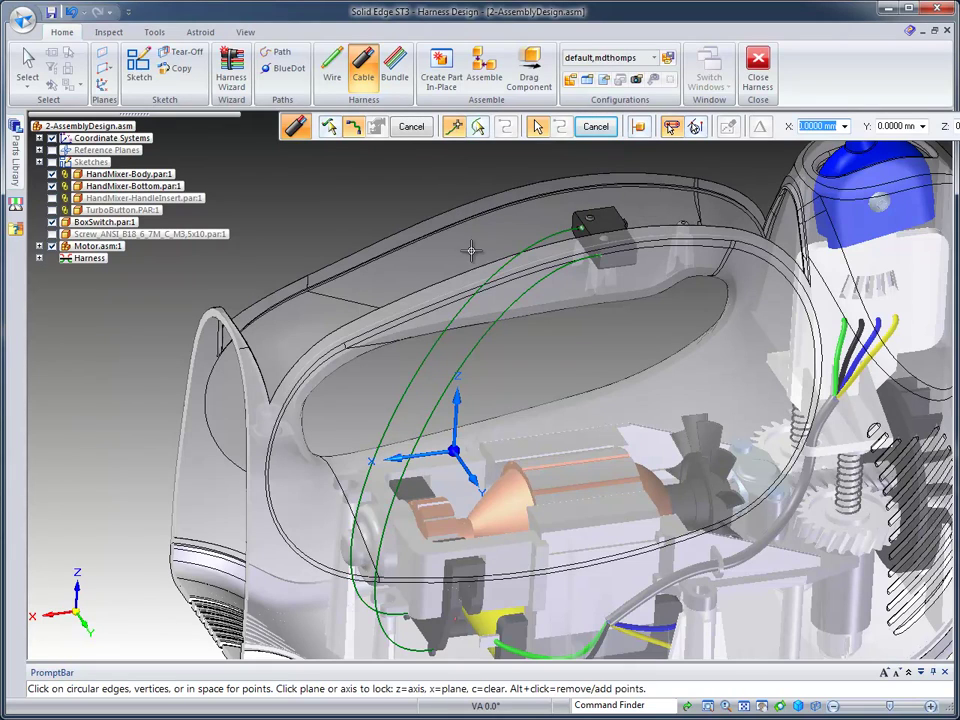
Draw the cable path on the locked XZ plane, curving from below the BoxSwitch through the rear of the handle toward the motor
{"action": "middle_click_drag", "start_coordinate": [494, 263], "coordinate": [405, 349]}
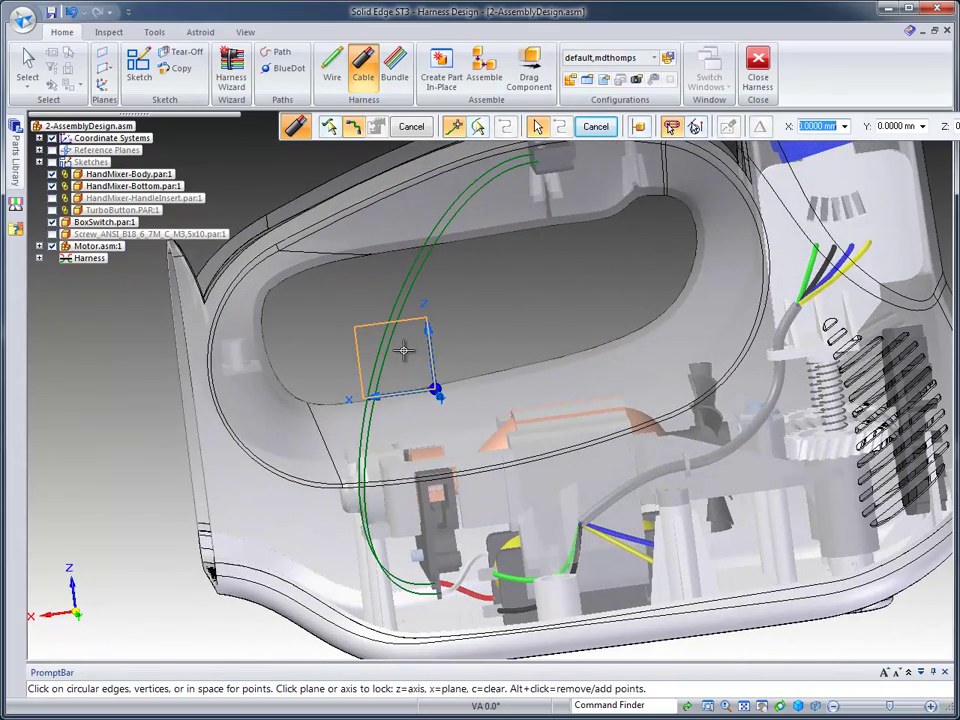
{"action": "middle_click_drag", "start_coordinate": [463, 192], "coordinate": [523, 200]}
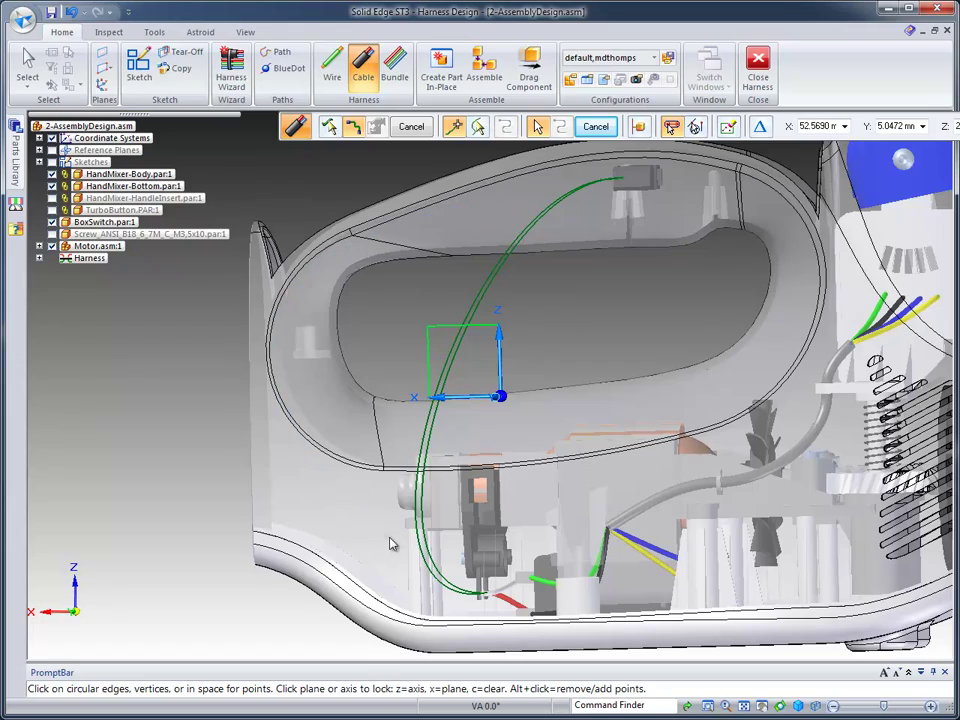
{"action": "left_click", "coordinate": [596, 126]}
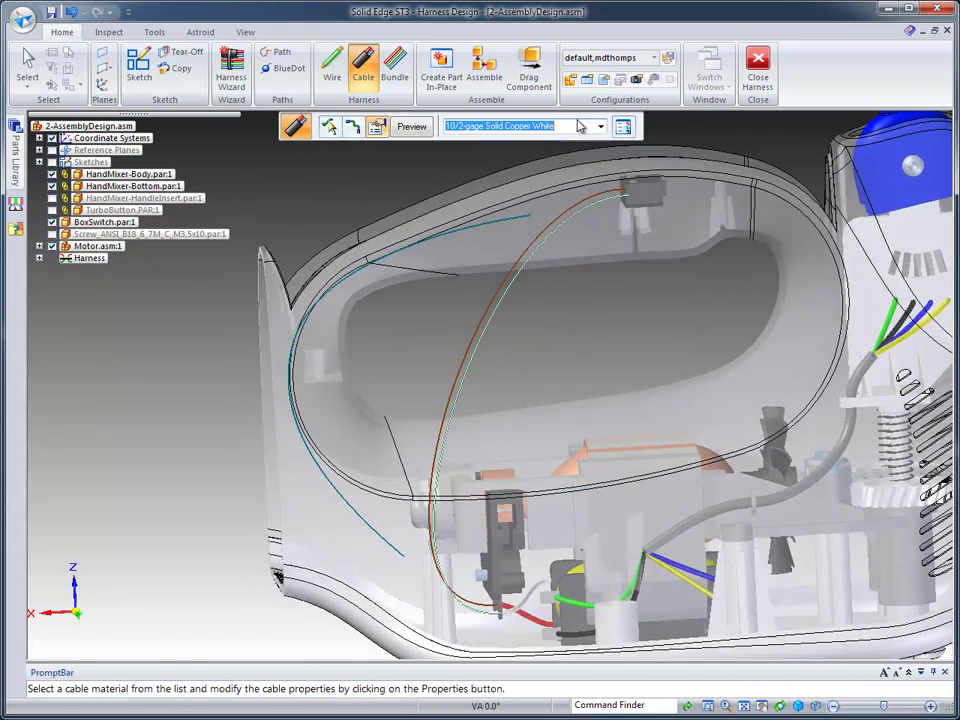
Set the cable material to 24/2-gage Solid Copper White and complete the cable
{"action": "left_click", "coordinate": [600, 127]}
{"action": "left_click_drag", "start_coordinate": [603, 182], "coordinate": [613, 294]}
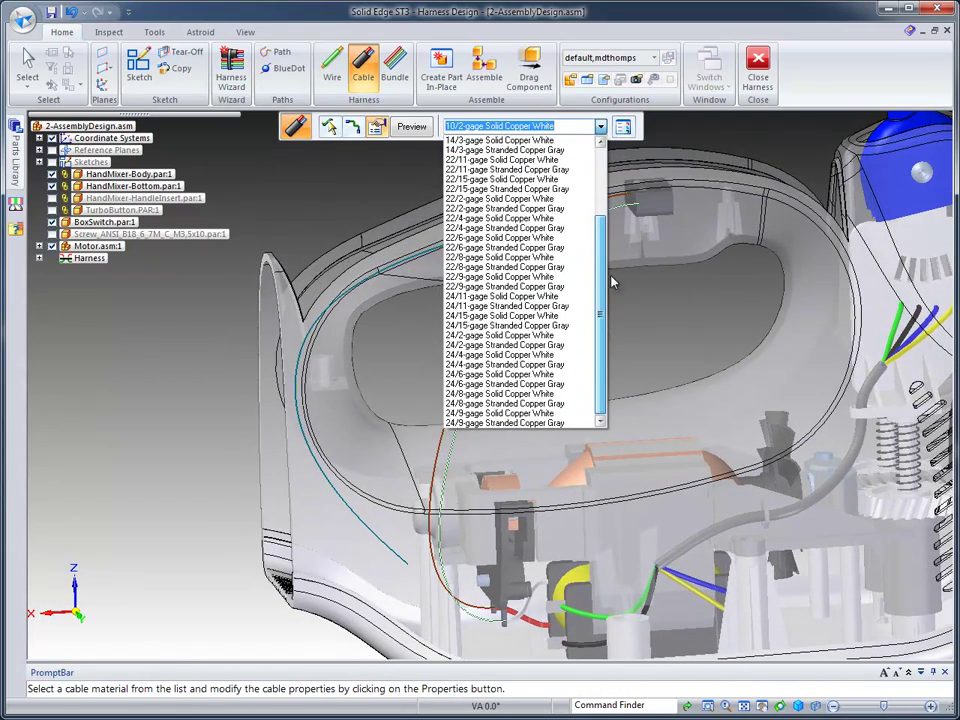
{"action": "left_click", "coordinate": [487, 336]}
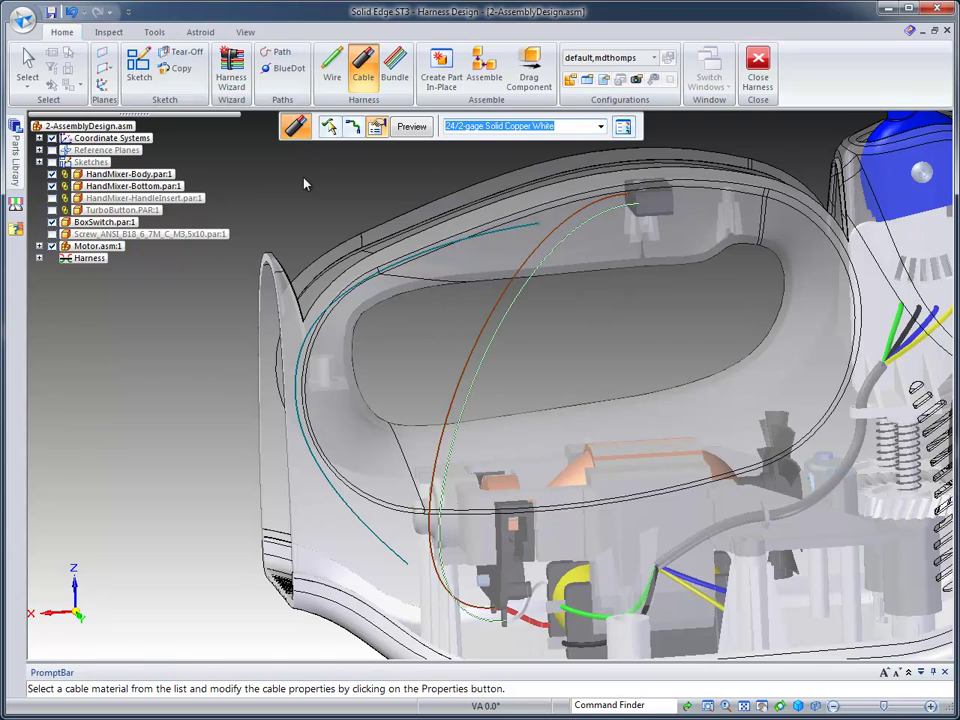
{"action": "left_click", "coordinate": [409, 130]}
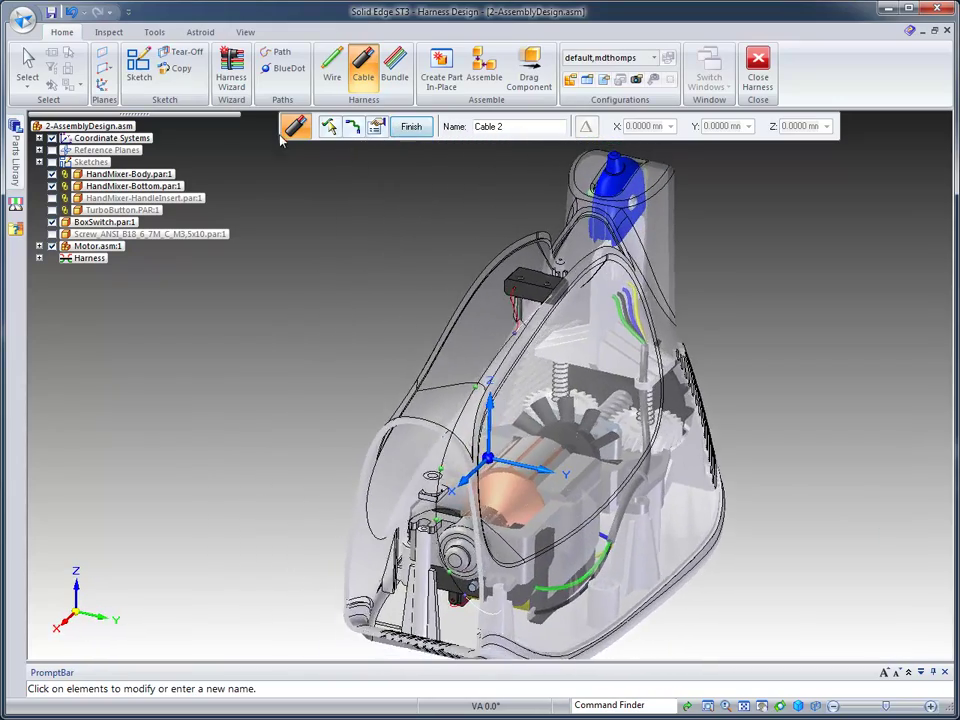
{"action": "left_click", "coordinate": [28, 66]}
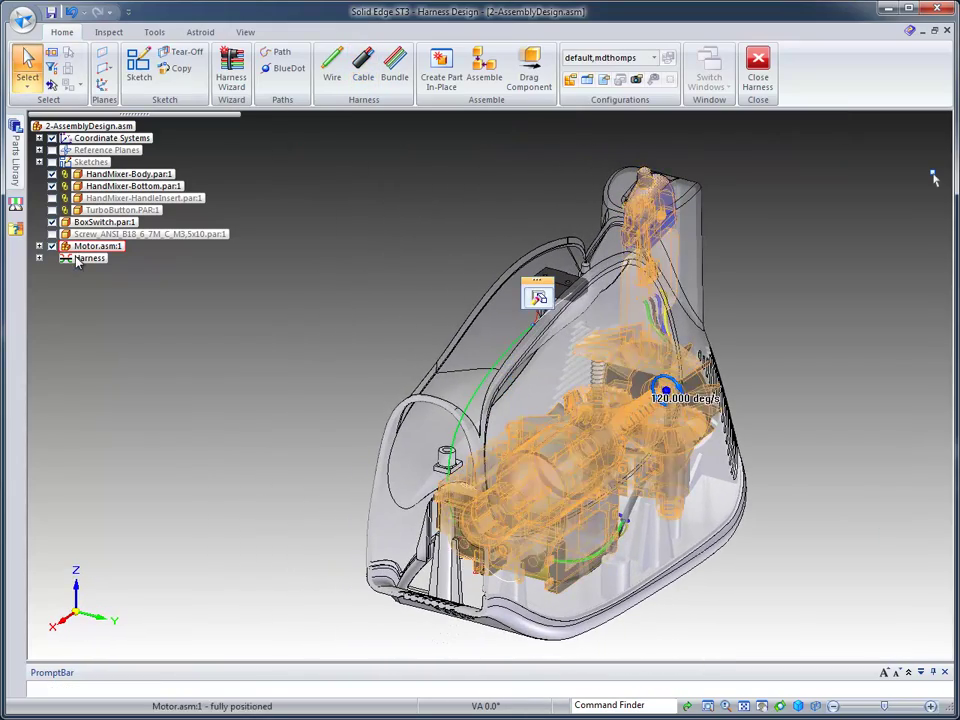
Generate physical conductors for the whole harness and inspect the new cable inside the handle
{"action": "right_click", "coordinate": [80, 260]}
{"action": "left_click", "coordinate": [140, 485]}
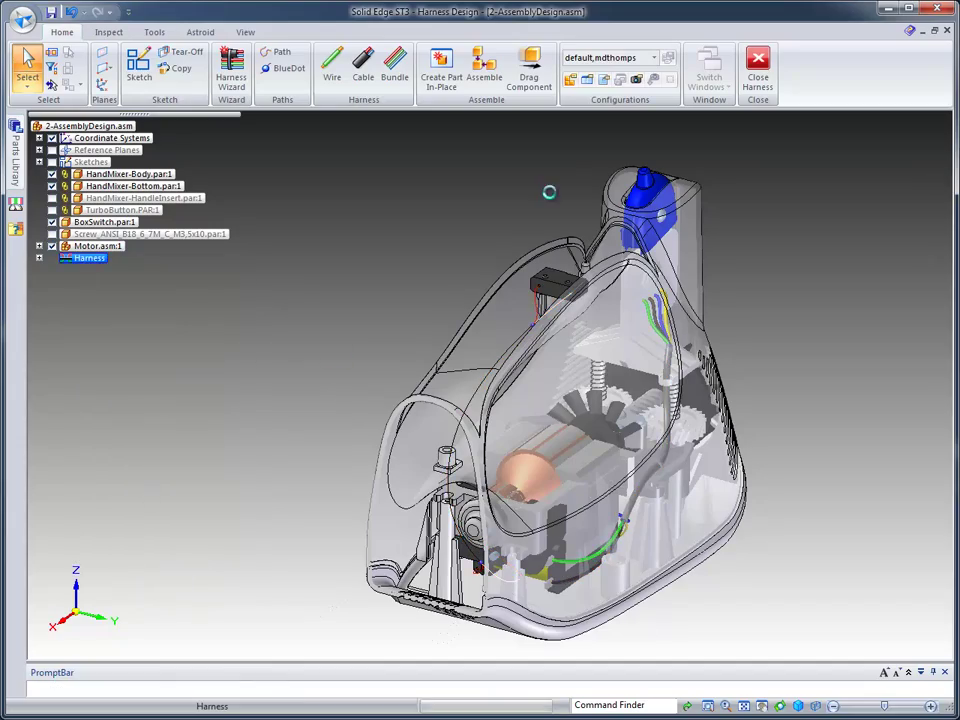
{"action": "middle_click_drag", "start_coordinate": [566, 187], "coordinate": [600, 272]}
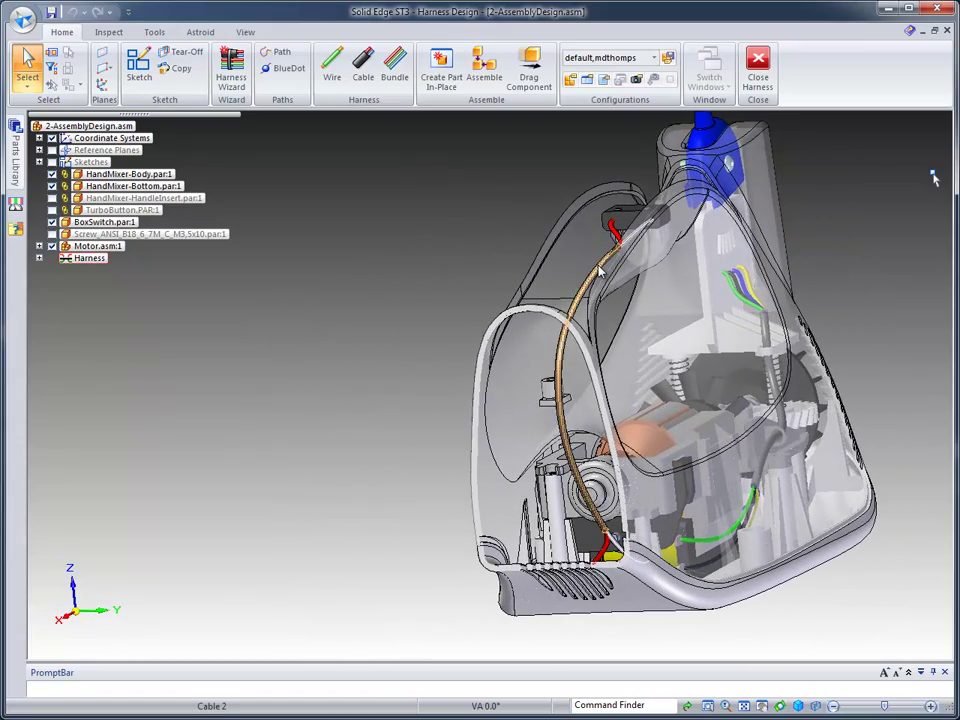
{"action": "middle_click_drag", "start_coordinate": [487, 246], "coordinate": [391, 178]}
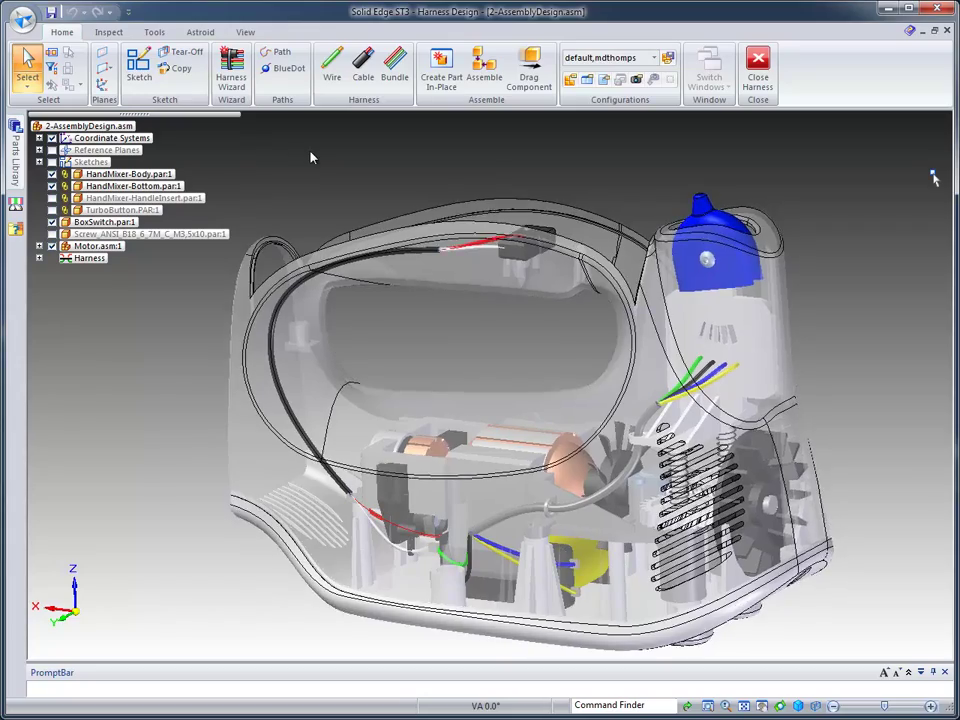
Close the harness environment and turn off view clipping in the assembly
{"action": "left_click", "coordinate": [757, 66]}
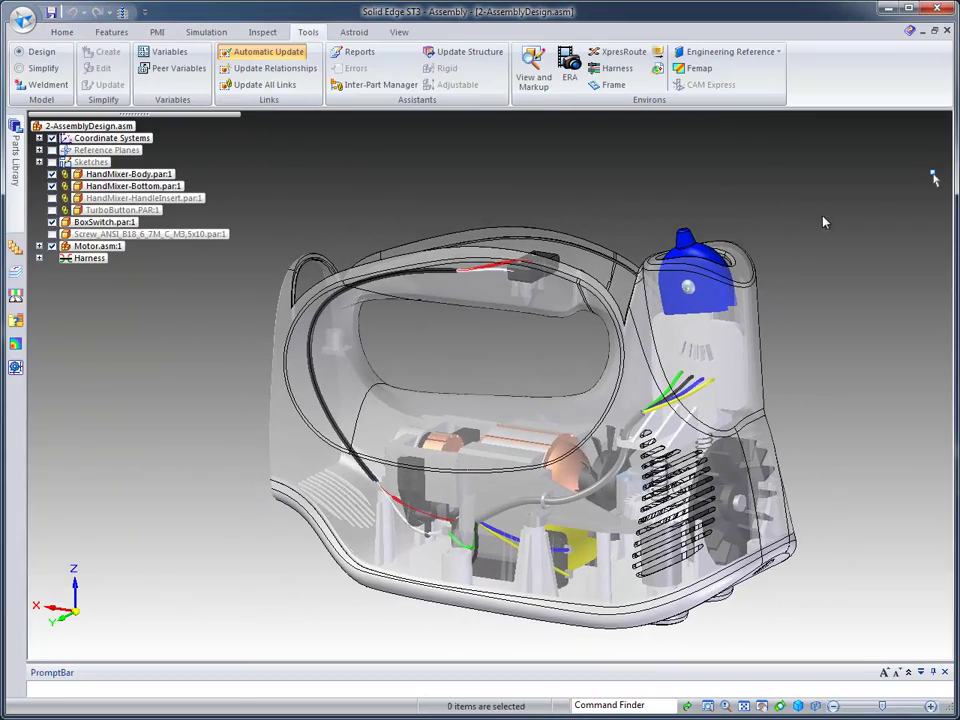
{"action": "left_click", "coordinate": [399, 34]}
{"action": "left_click", "coordinate": [64, 70]}
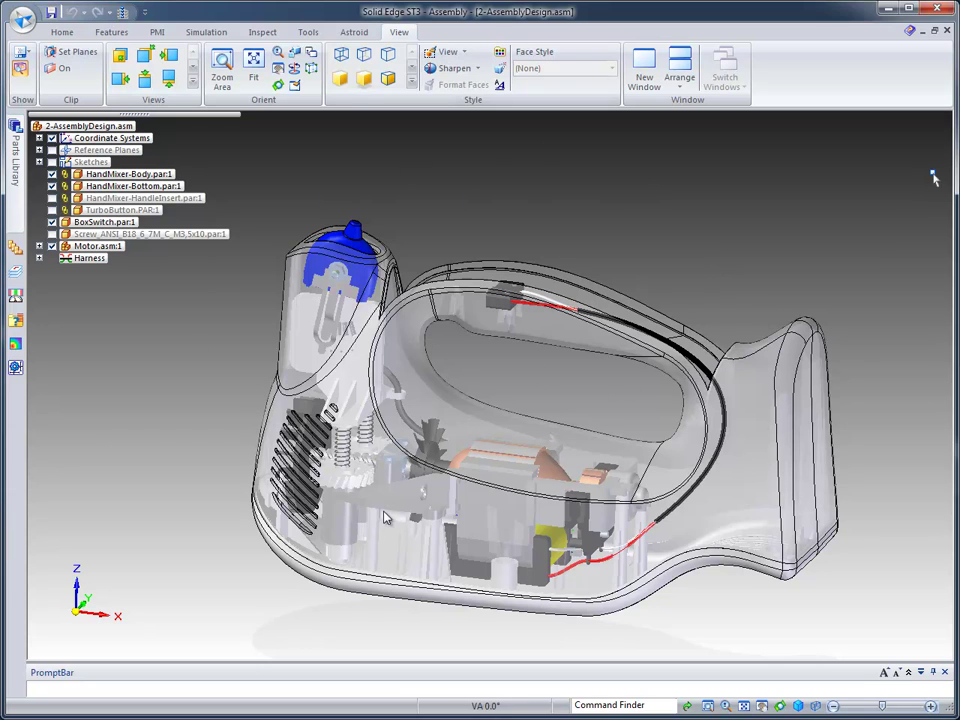
Show HandMixer-HandleInsert.par and TurboButton.PAR in the assembly
{"action": "left_click", "coordinate": [52, 198]}
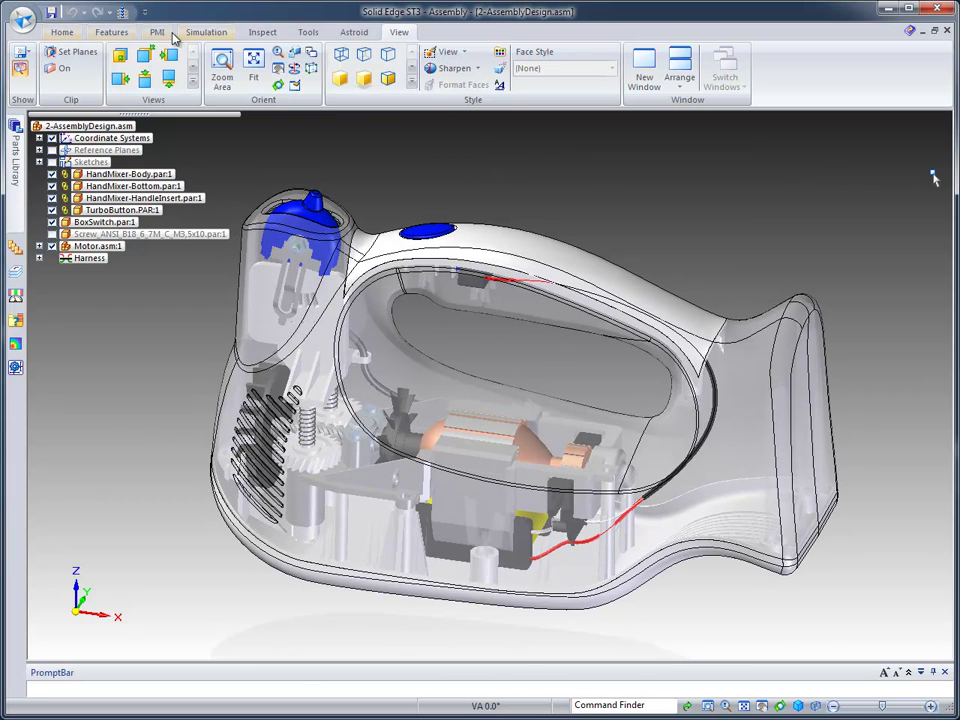
{"action": "left_click", "coordinate": [308, 32]}
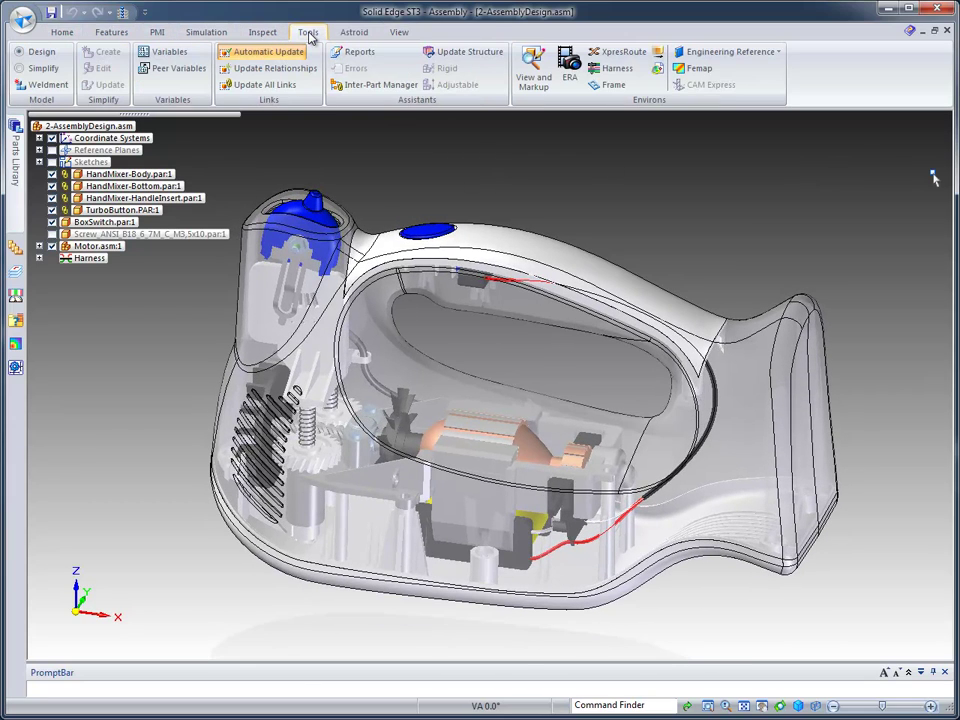
{"action": "left_click", "coordinate": [60, 32]}
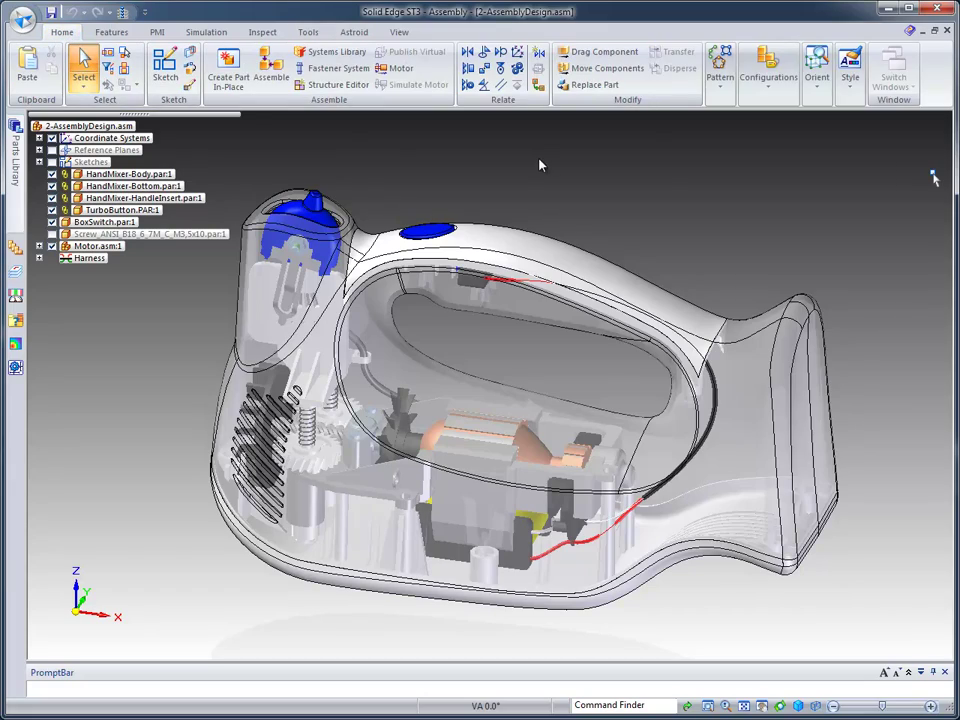